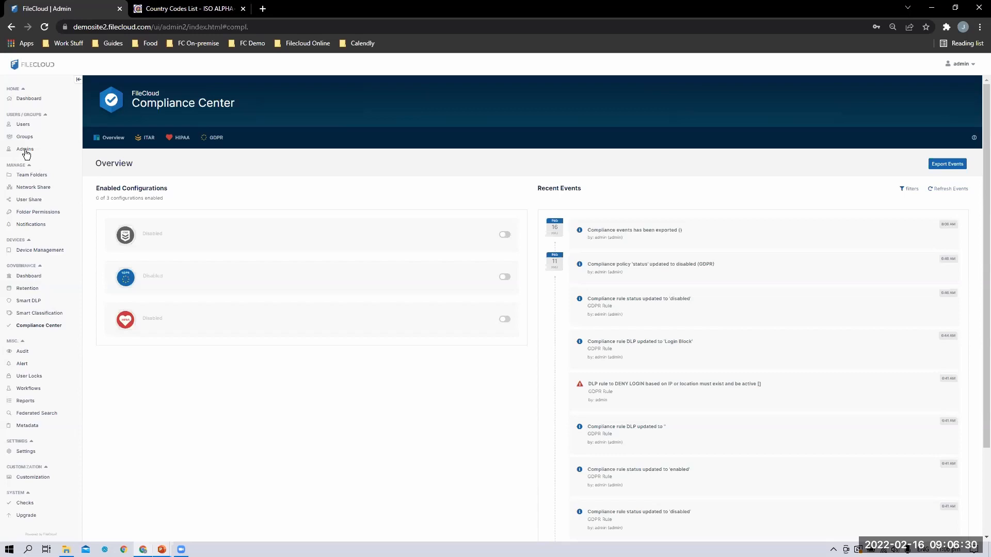
Create a new admin role named 'Compliance Center Officer'
left_click(25, 150)
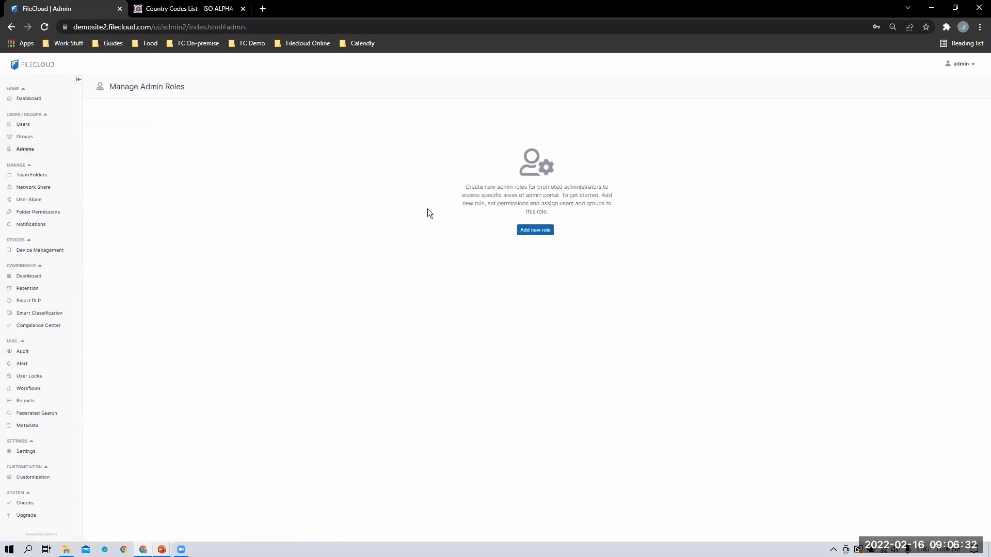
left_click(545, 231)
type("Compliance Center Officer")
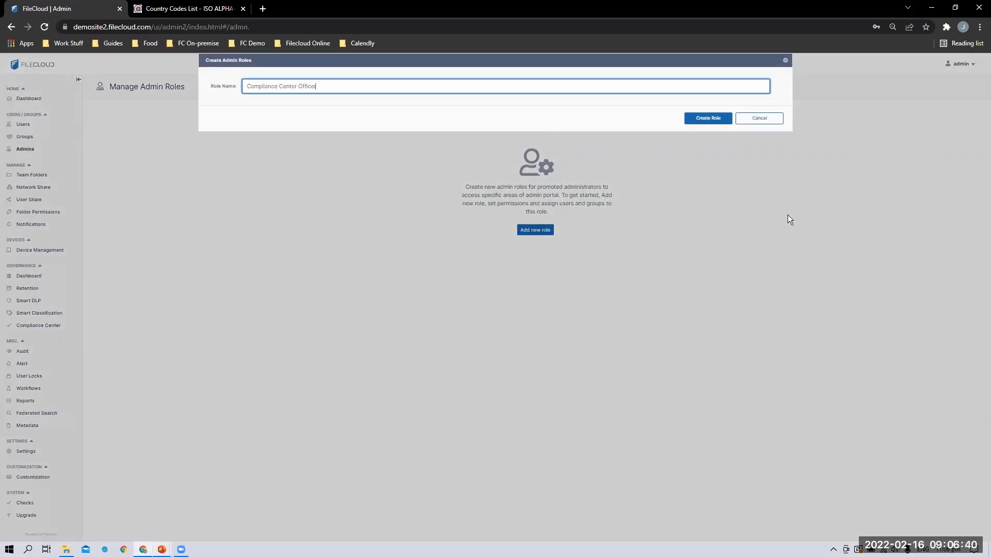
left_click(694, 118)
Reload demosite2.filecloud.com and continue past the untrustworthy-site security warning
left_click(390, 28)
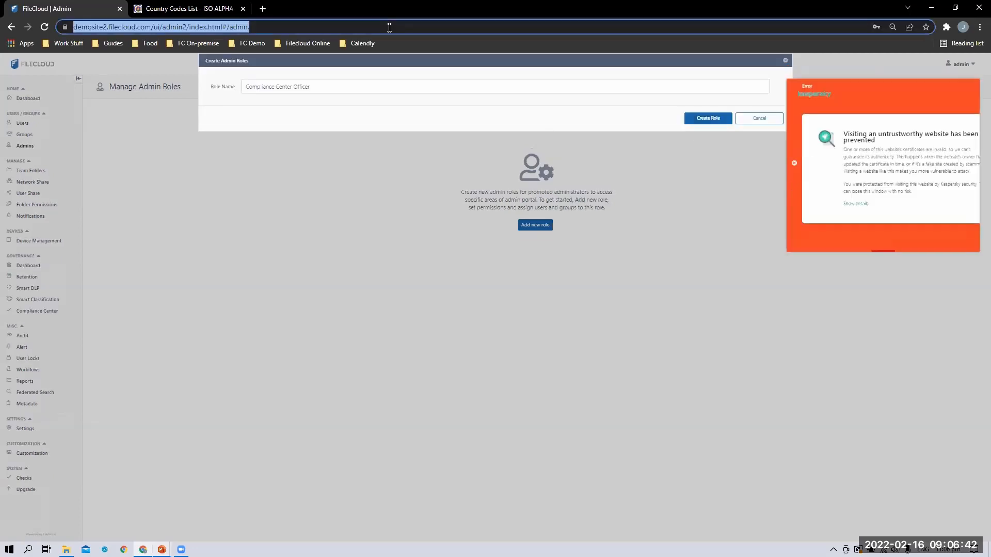
type("[")
key("Escape")
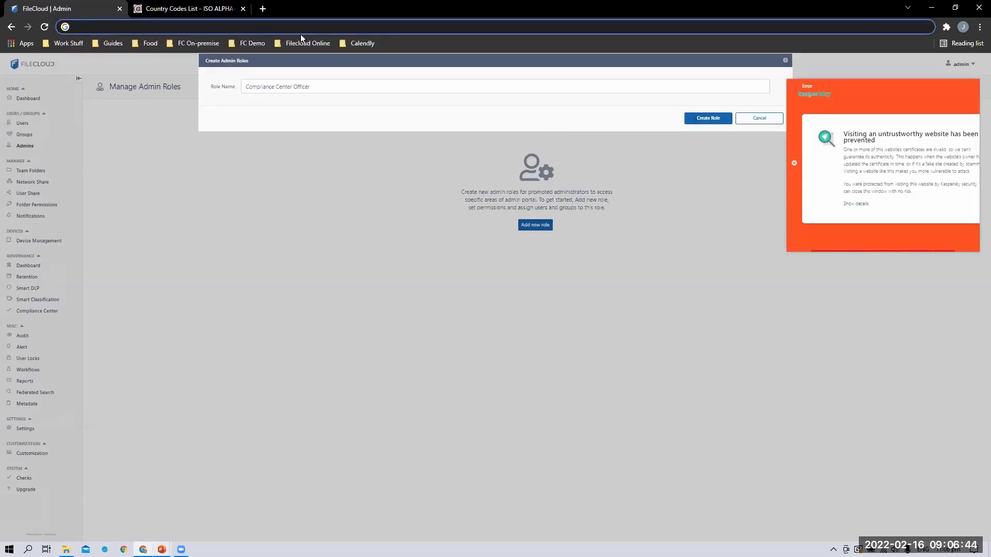
left_click(300, 31)
type("demosite2.filecloud.com/#")
left_click(221, 152)
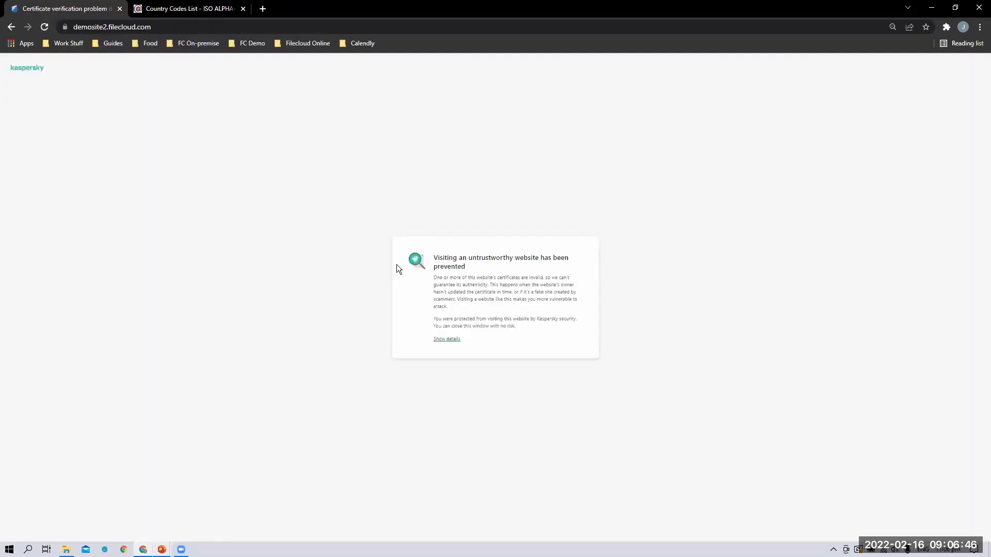
left_click(450, 340)
left_click(524, 362)
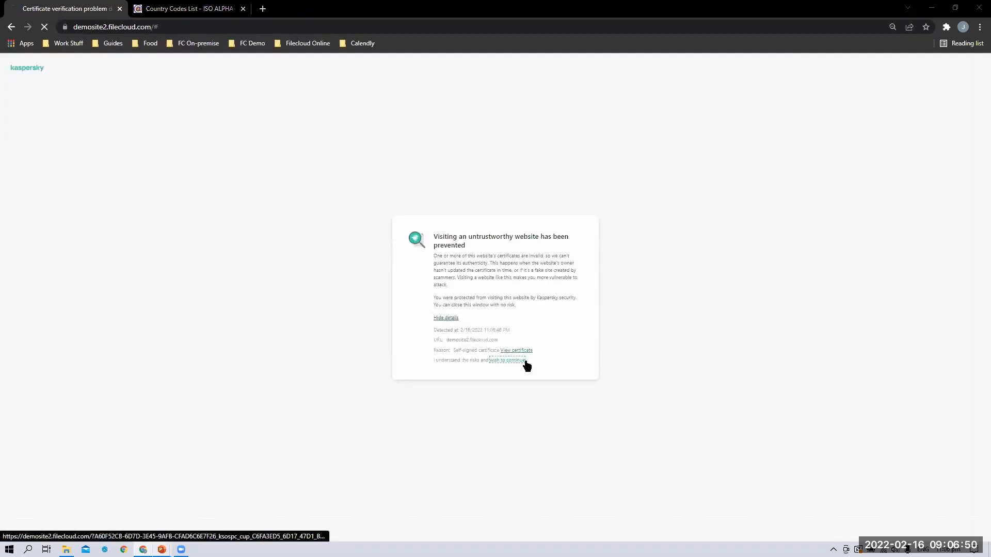
Load the /admin address to reach the Admin Dashboard
double_click(190, 32)
type("admin")
key("Return")
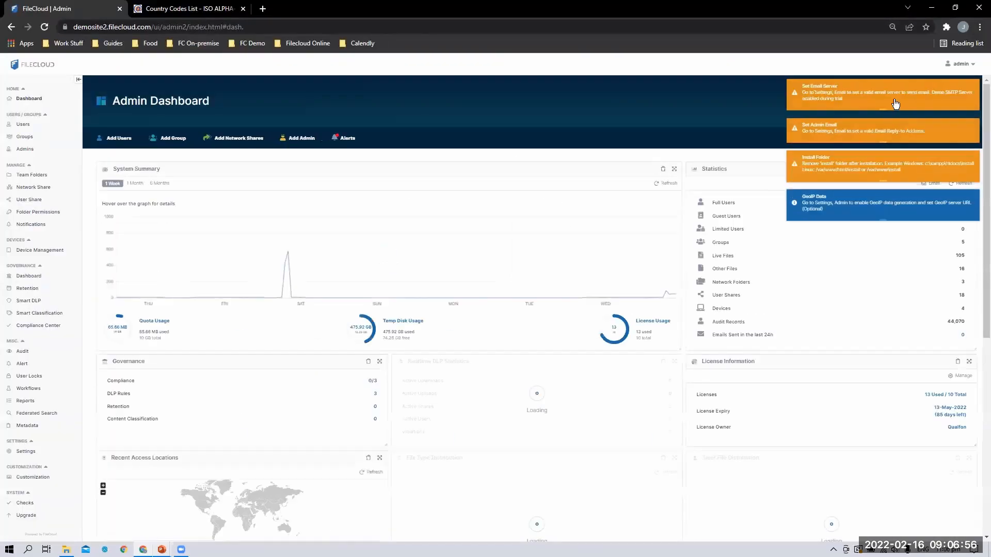
Inspect the permission lists of the Compliance Officer and Full Administrator roles, closing each dialog
left_click(26, 149)
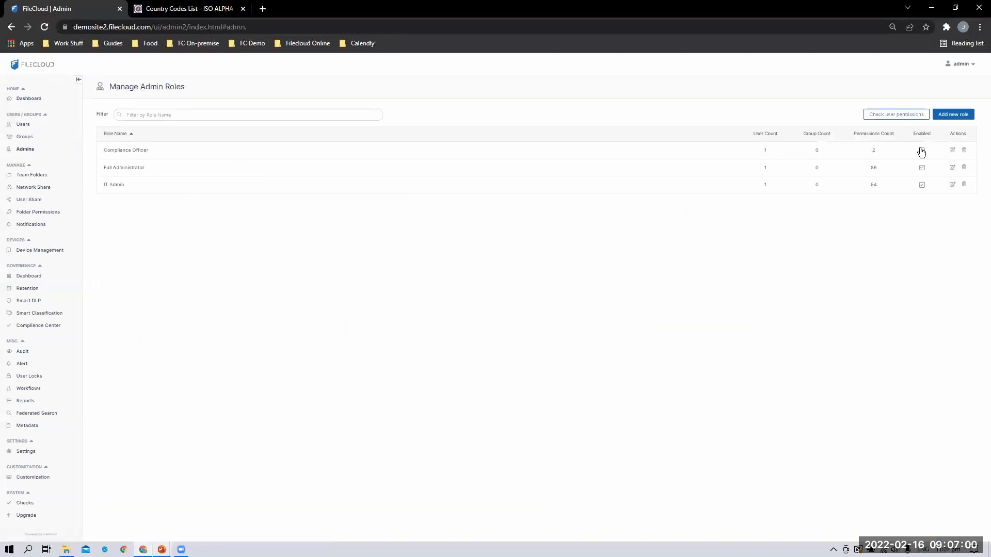
left_click(952, 151)
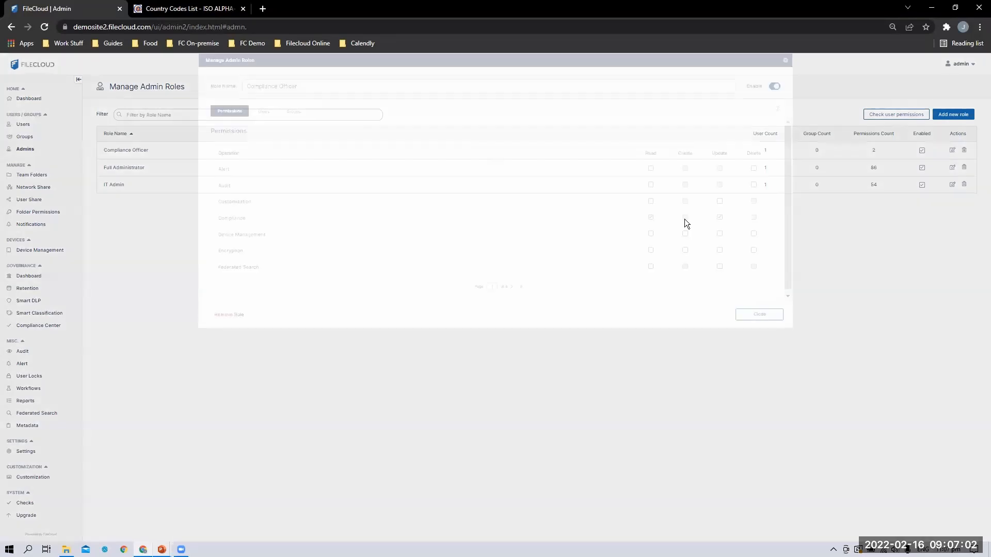
left_click_drag(241, 216, 720, 239)
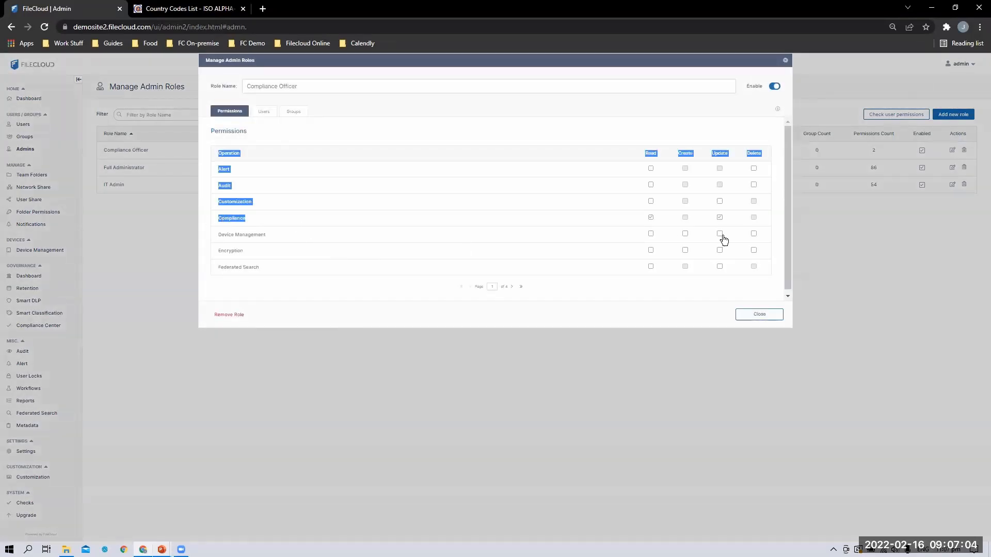
left_click(759, 313)
left_click(952, 168)
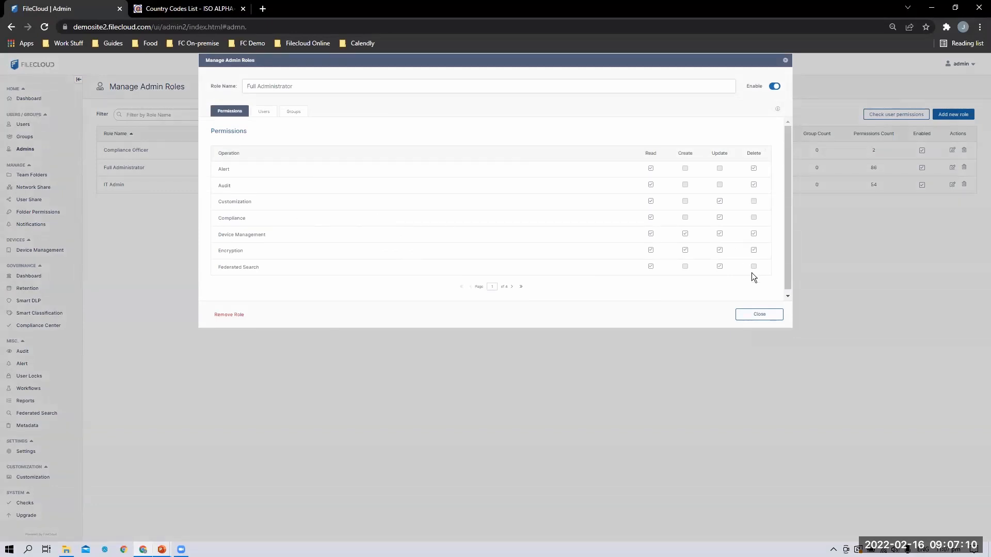
left_click(765, 316)
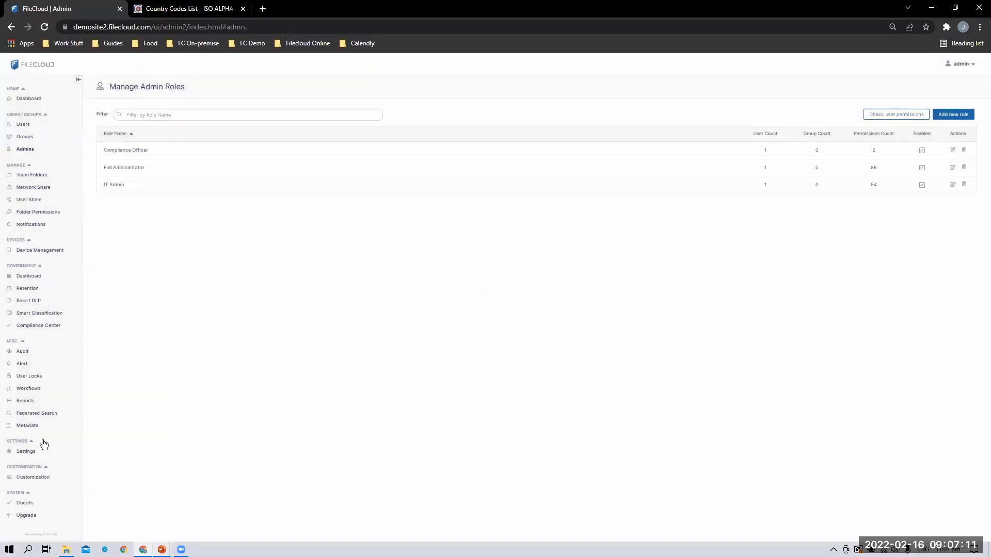
Switch on GDPR Compliance in the Compliance Center overview and view its 13 rules
left_click(46, 331)
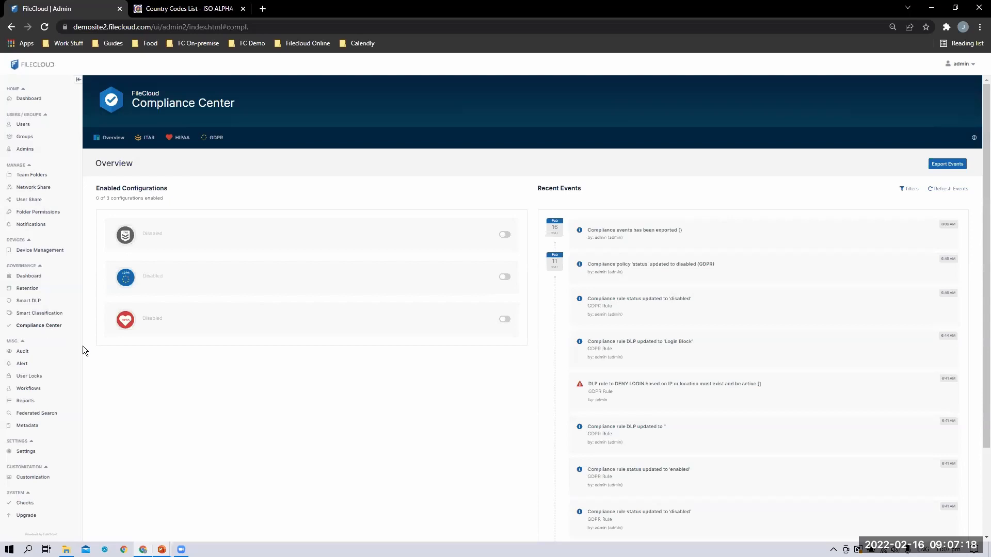
left_click(505, 278)
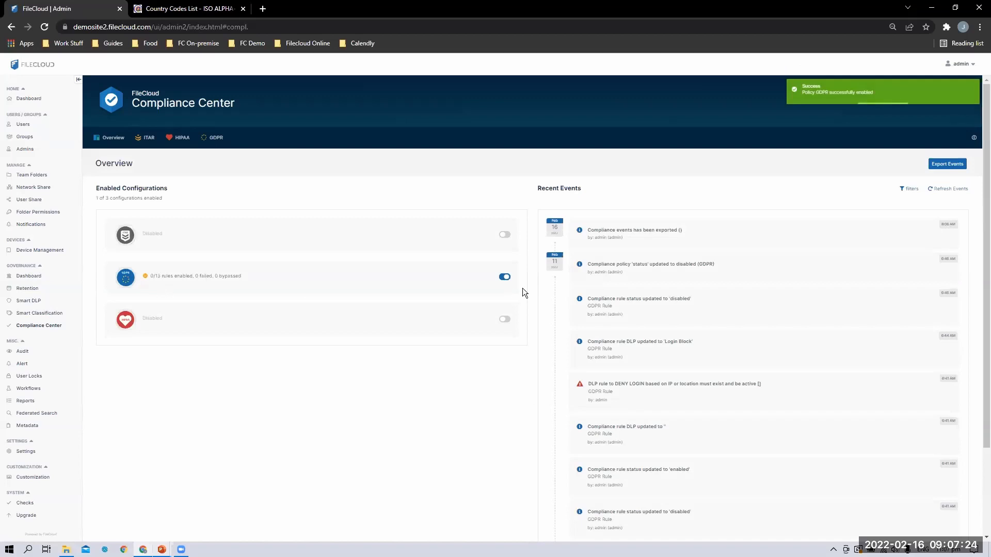
left_click(214, 146)
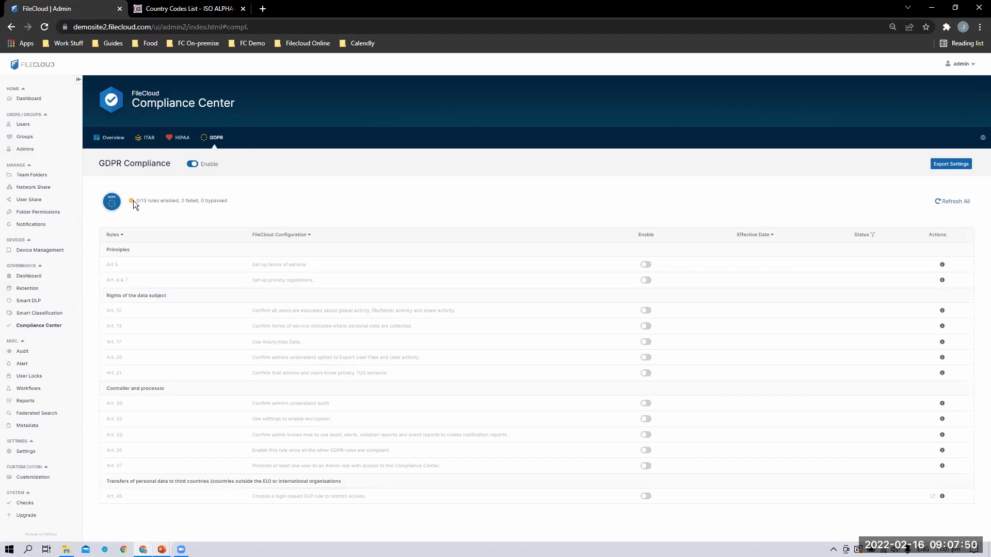
left_click_drag(133, 201, 245, 195)
left_click(164, 202)
double_click(182, 201)
left_click_drag(208, 202, 201, 201)
left_click(263, 201)
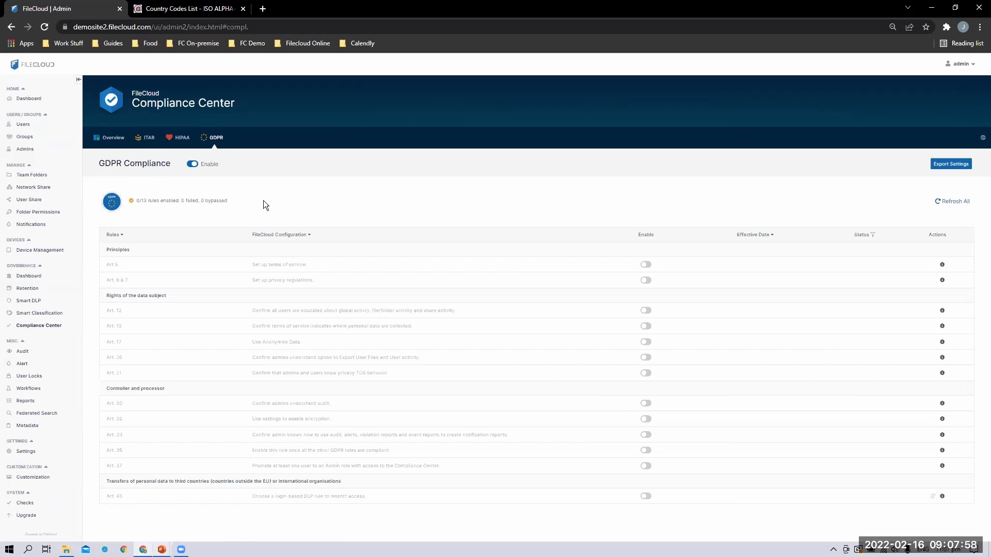
Open the Art. 5 article on gdpr.eu in a new tab, read its heading, return to FileCloud
left_click(110, 264)
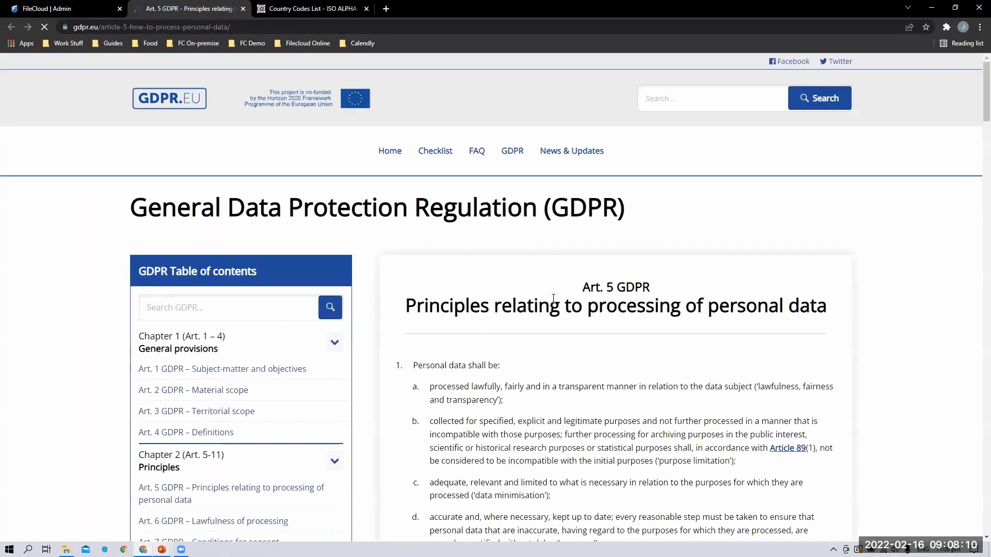
left_click(67, 9)
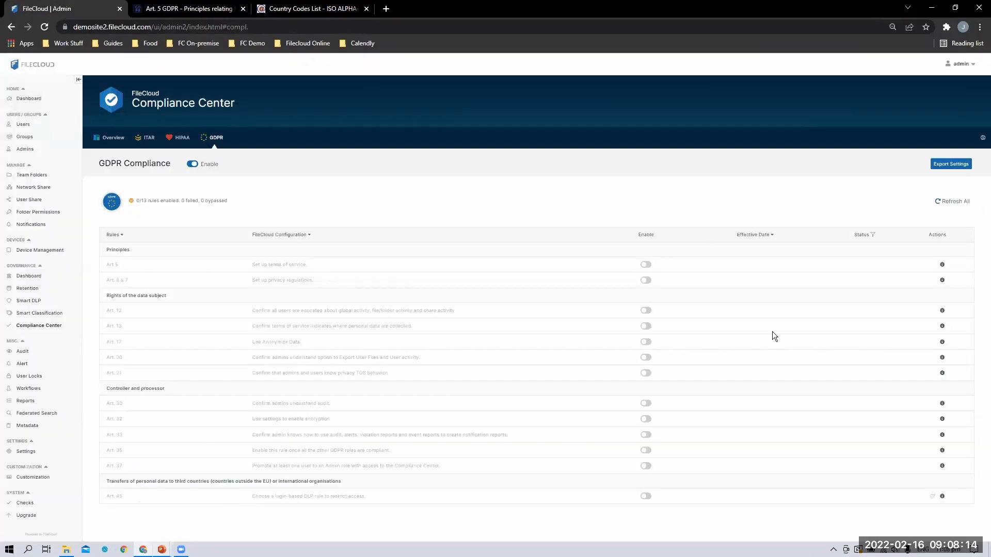
key("ctrl+Tab")
left_click_drag(406, 204, 767, 207)
left_click_drag(828, 215, 809, 207)
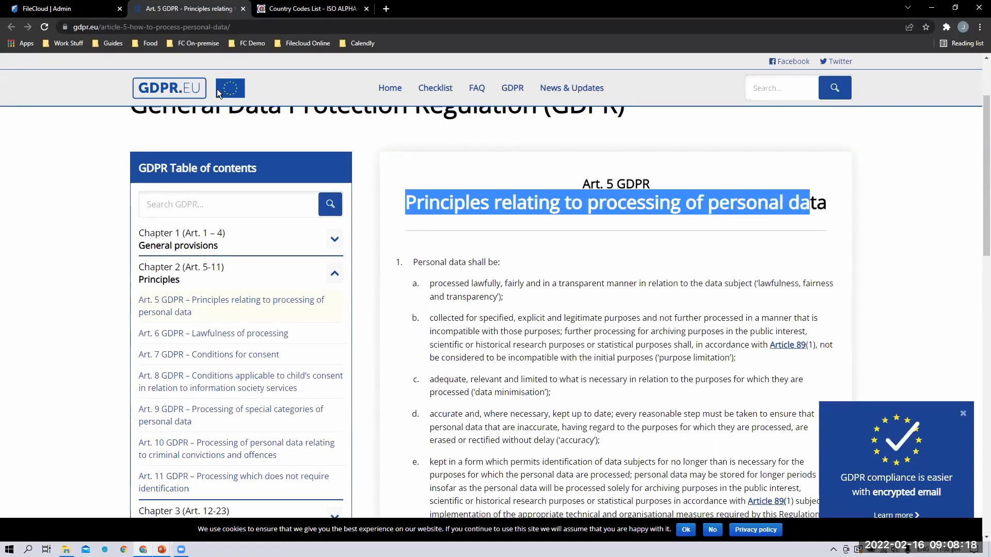
left_click(407, 154)
left_click(93, 9)
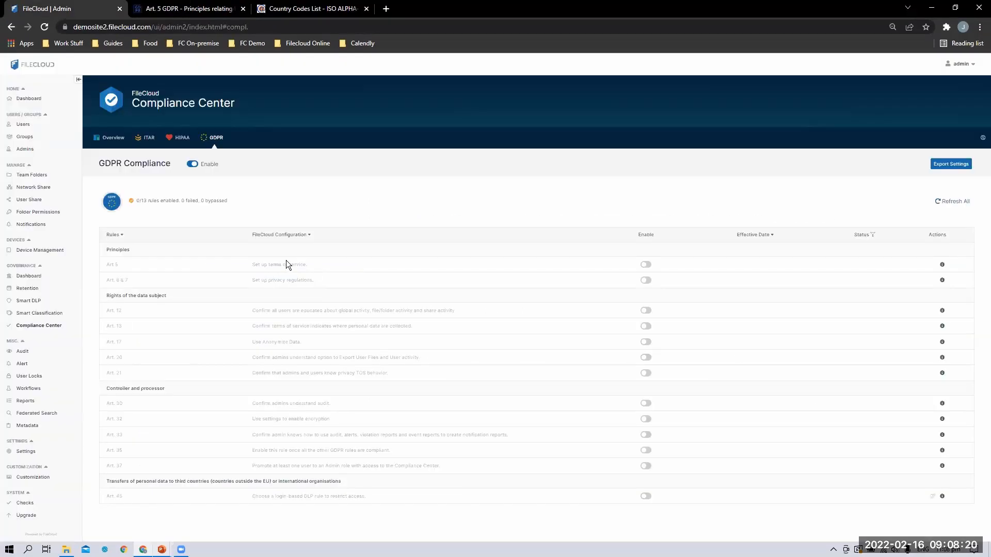
Switch on the Art. 5 'Set up terms of service' rule and note its effective date
left_click_drag(259, 265, 252, 265)
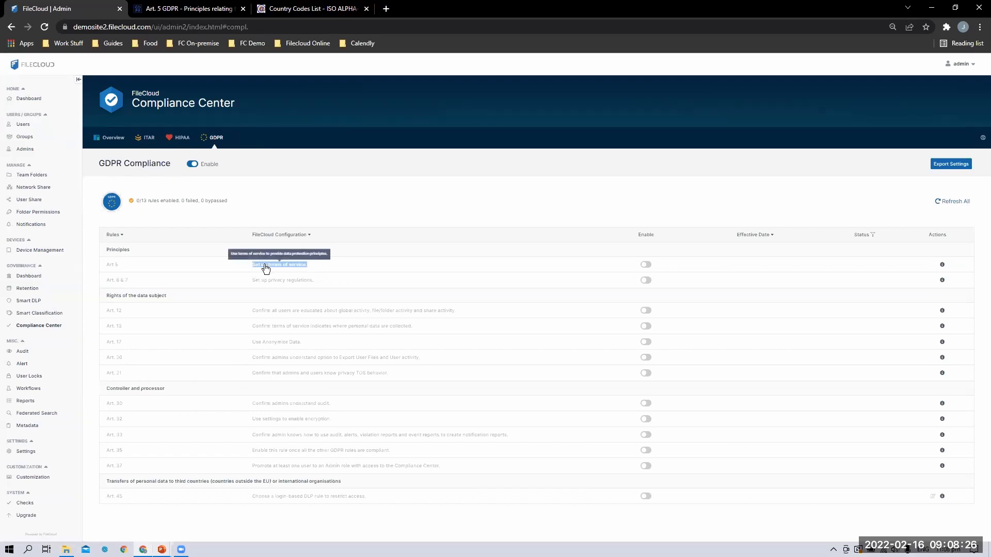
left_click(432, 207)
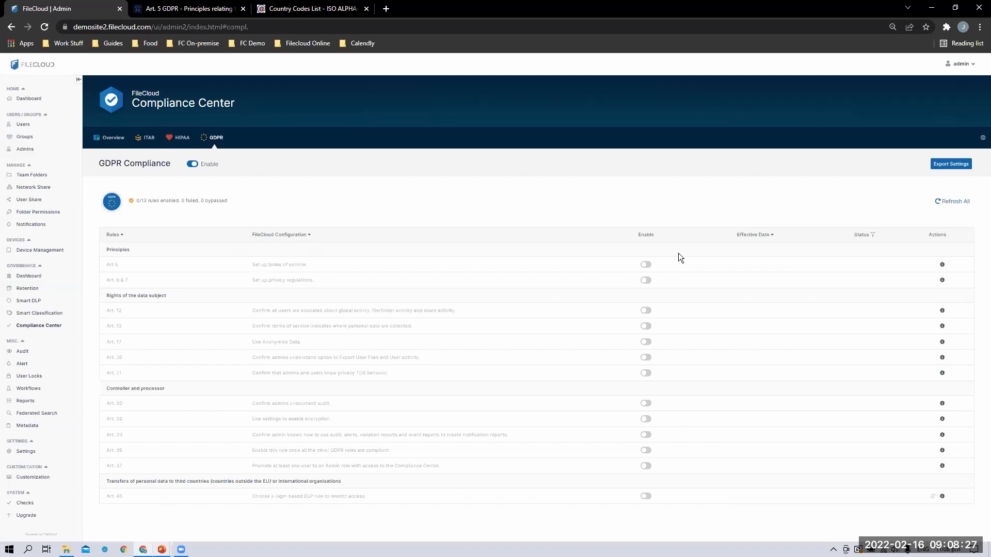
left_click(646, 265)
left_click_drag(776, 265, 735, 269)
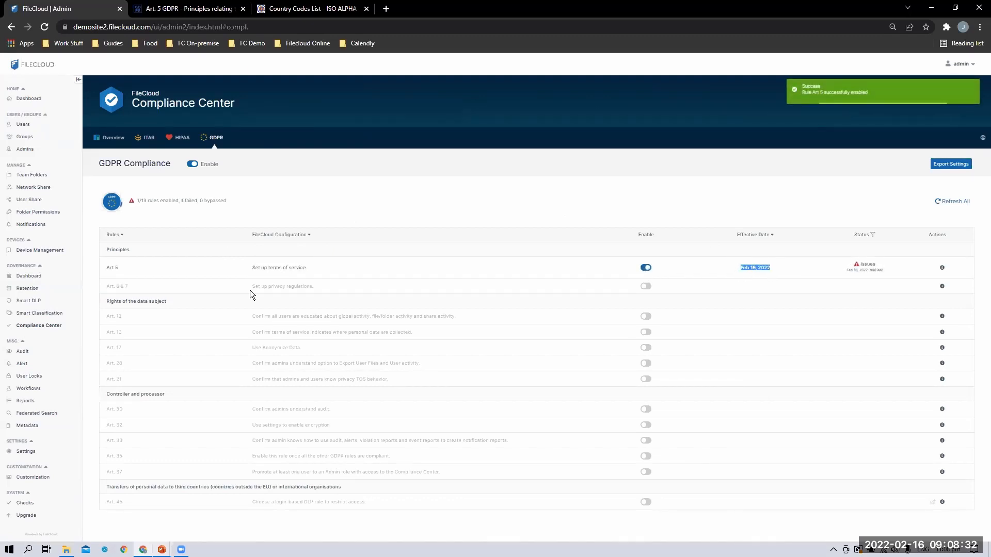
left_click(771, 194)
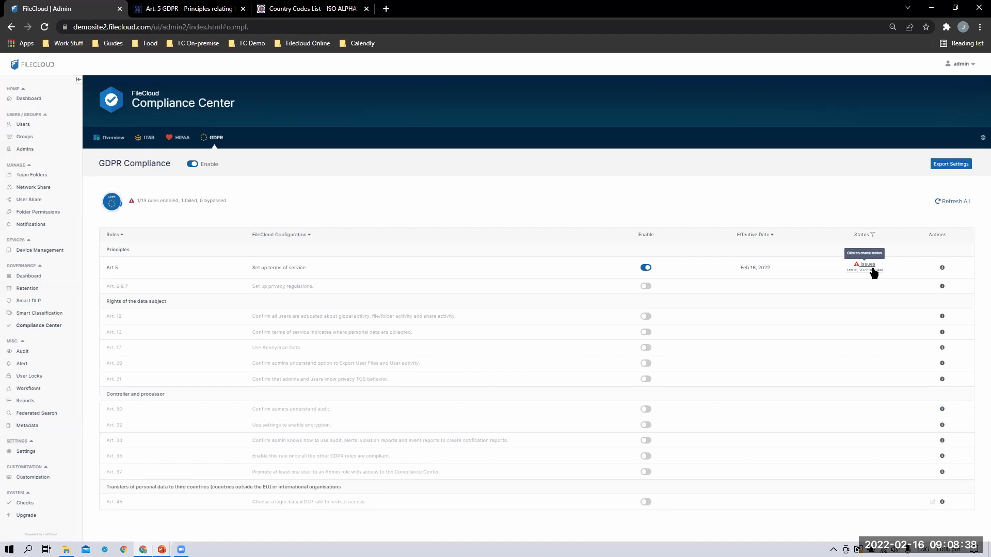
Review the Art. 5 compliance issue details and close them
left_click(870, 271)
left_click_drag(563, 119, 463, 122)
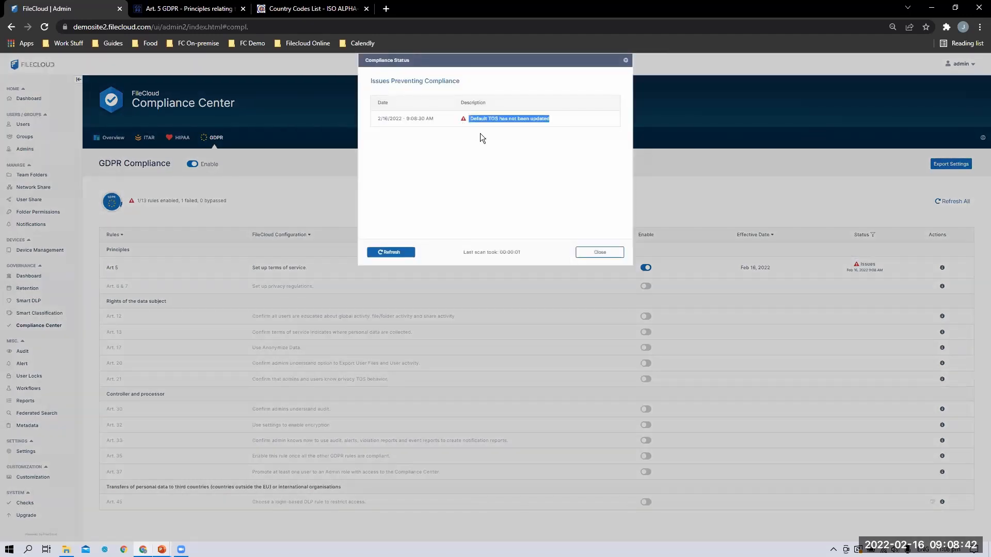
left_click(514, 157)
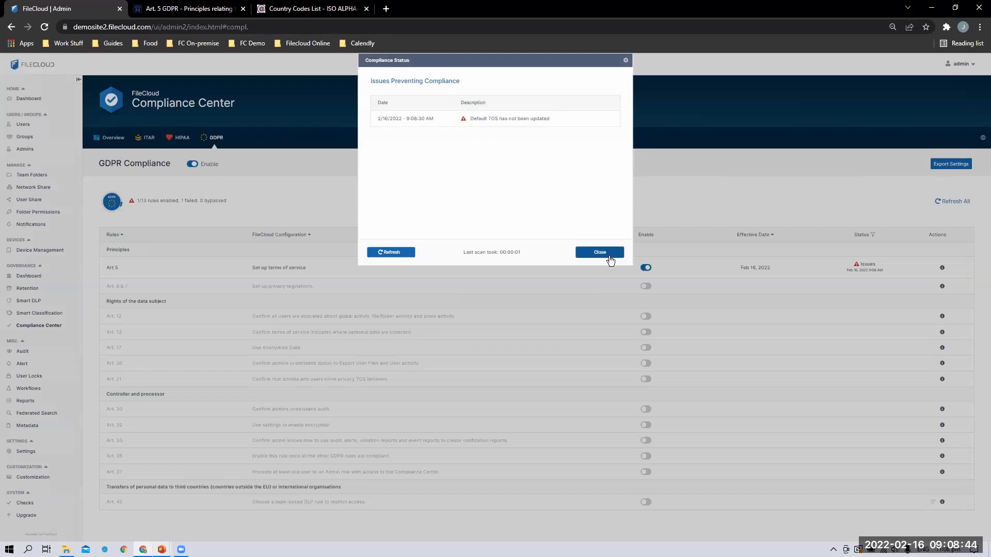
left_click(600, 252)
Read the Art. 5 rule's TOS instructions in its info dialog, then close it
mouse_move(942, 270)
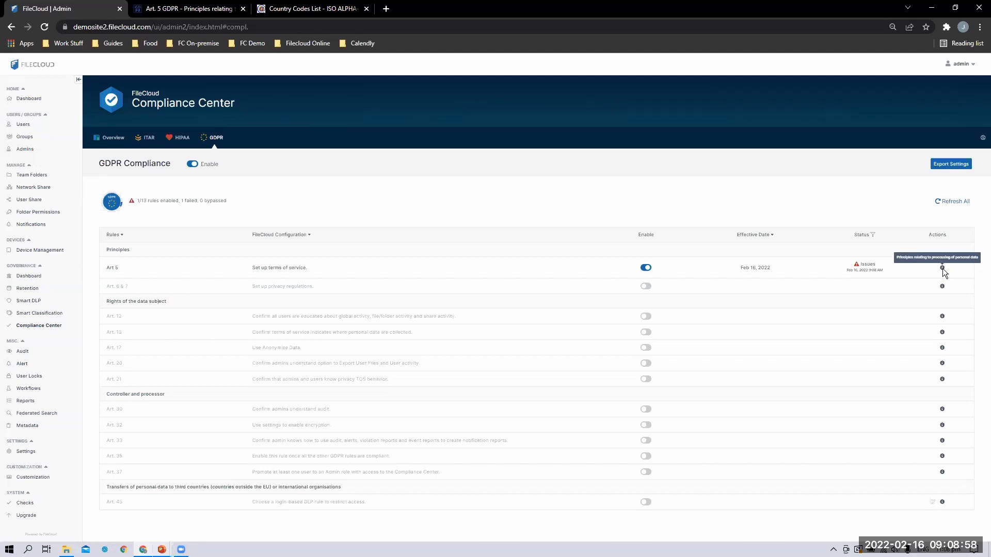
left_click(942, 268)
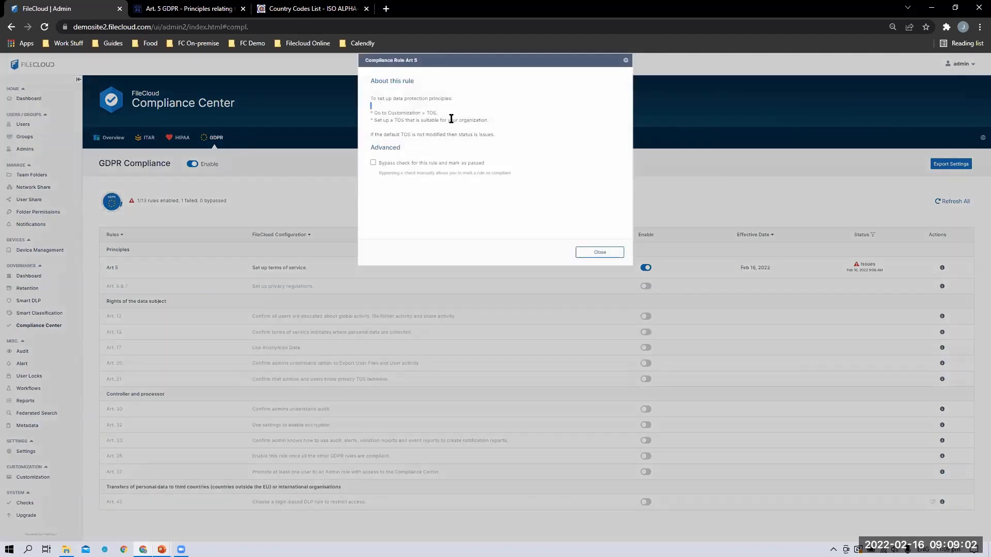
double_click(430, 112)
double_click(400, 119)
left_click(601, 252)
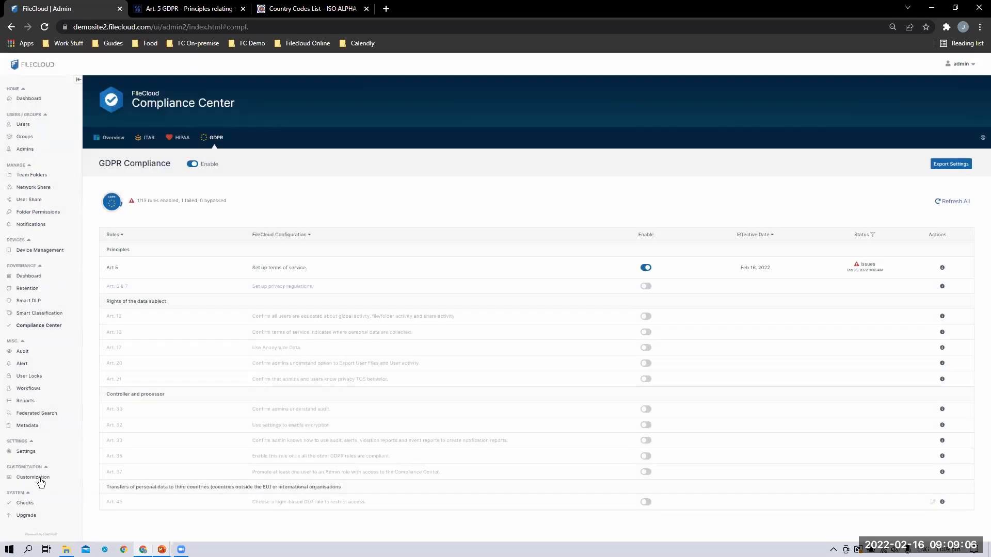
left_click(37, 477)
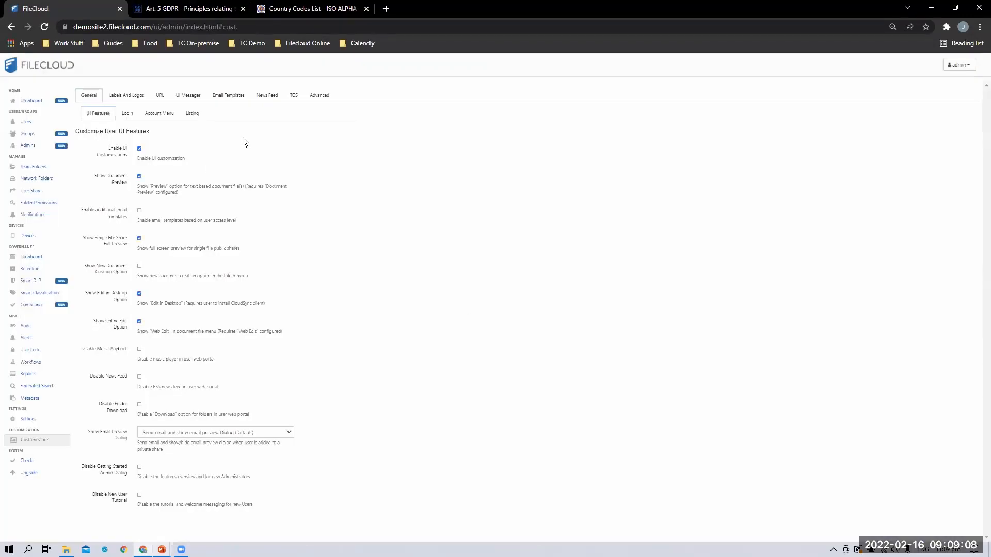
left_click(292, 96)
left_click(181, 185)
key("ctrl+a")
left_click(159, 170)
left_click_drag(157, 161, 150, 162)
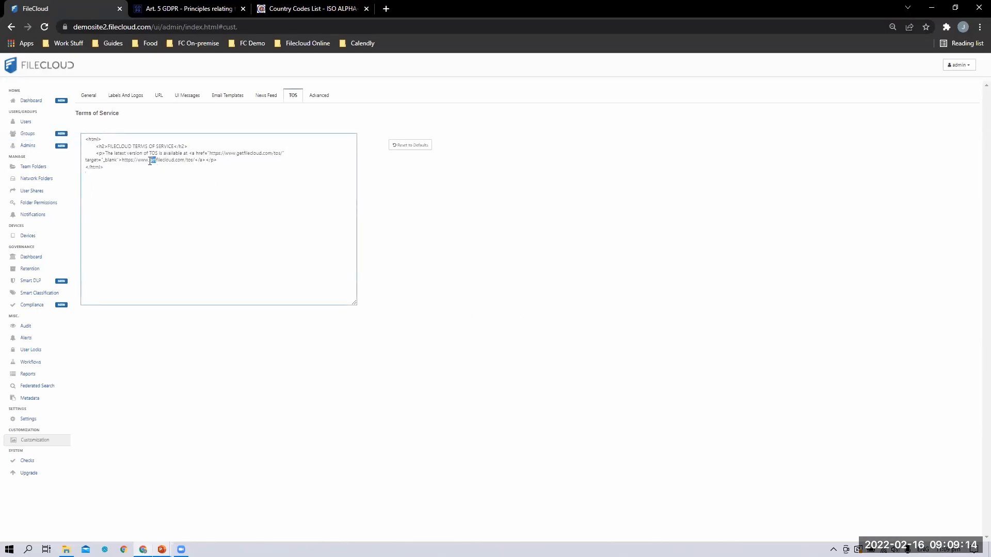
key("BackSpace")
left_click(412, 164)
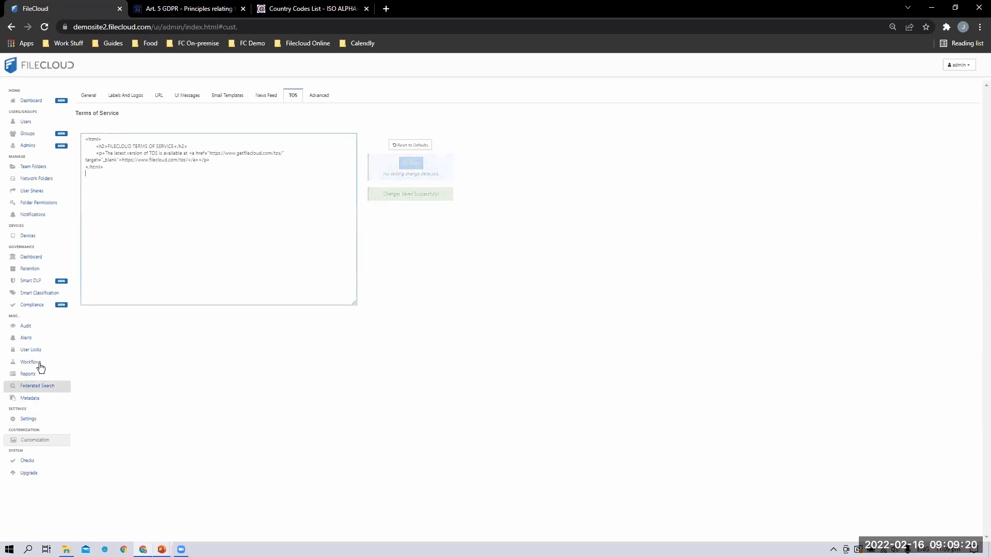
left_click(36, 304)
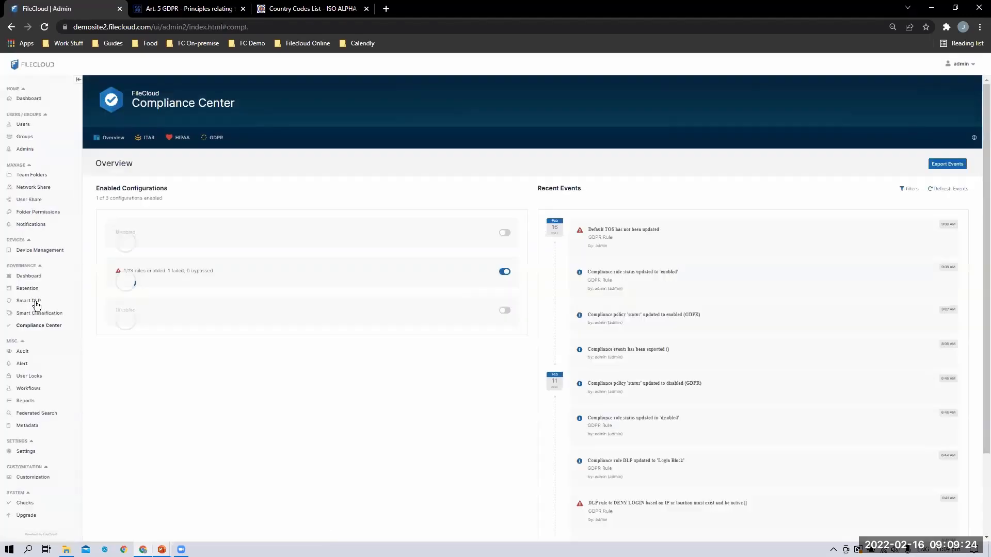
Refresh all GDPR checks so Art. 5 shows OK, then enable the Art. 6 & 7 rule
left_click(216, 139)
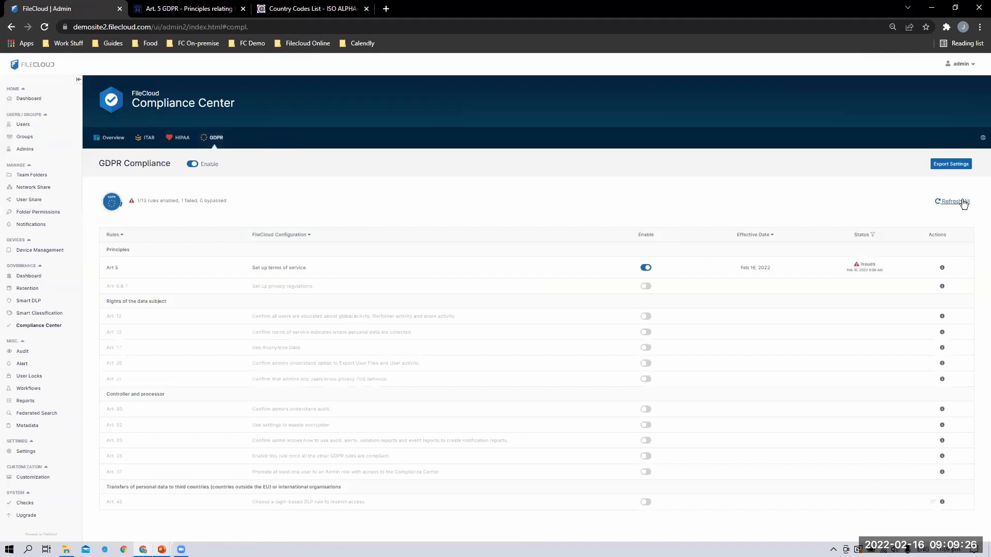
left_click(962, 202)
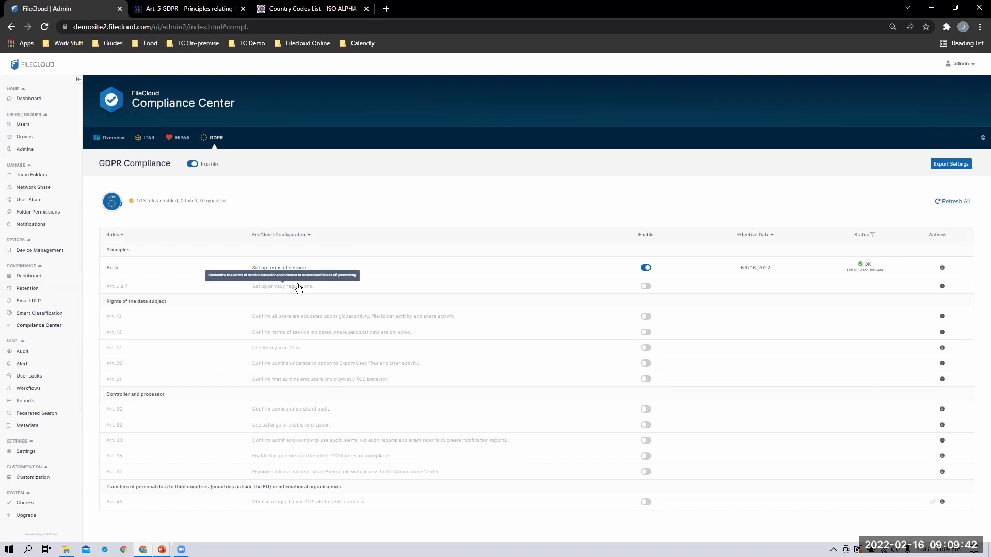
left_click(646, 286)
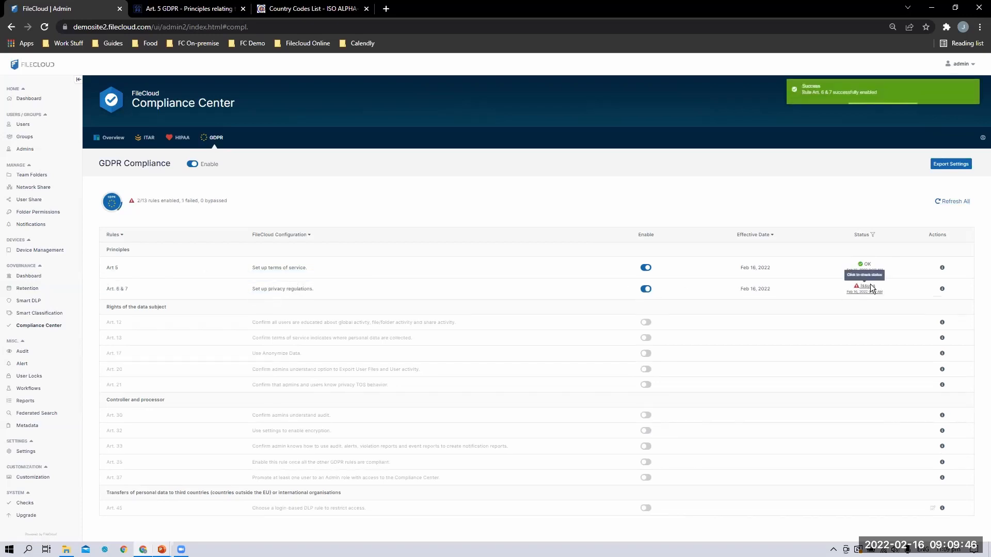
left_click(868, 287)
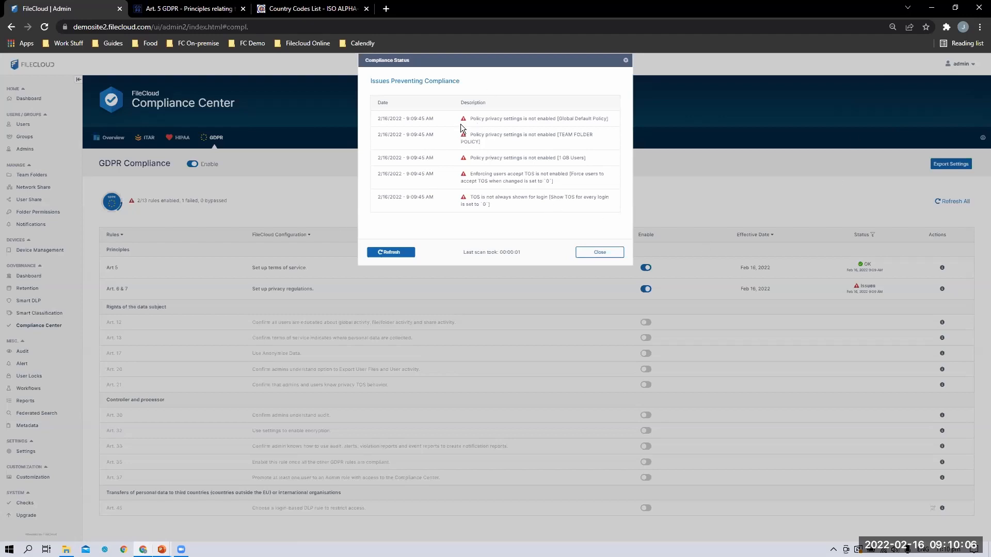
left_click_drag(468, 122, 619, 215)
left_click(584, 211)
left_click(598, 254)
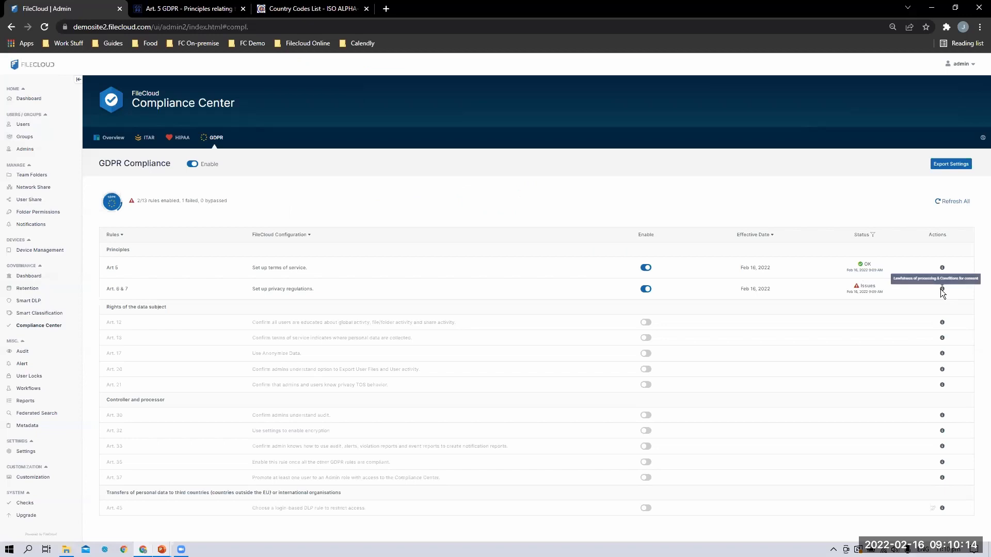
left_click(941, 288)
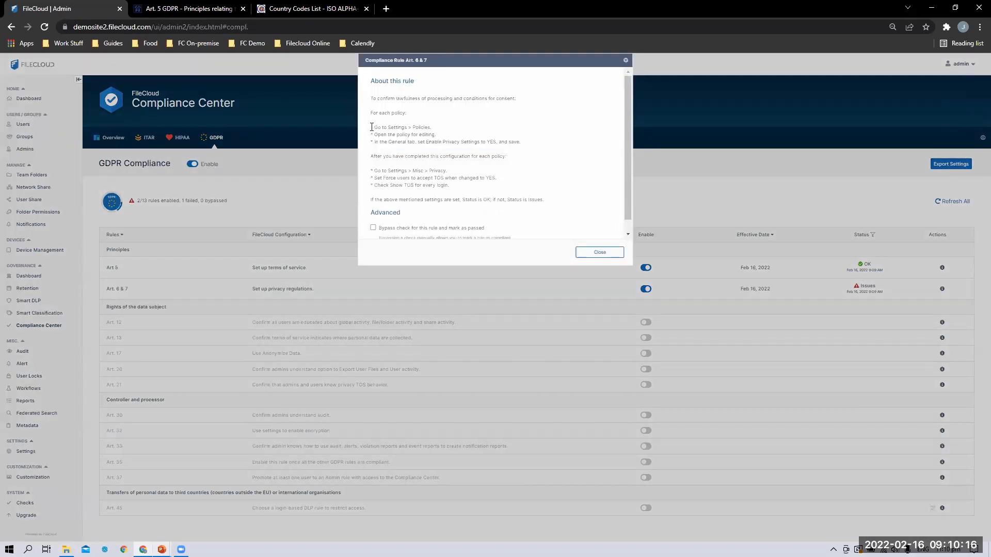
left_click_drag(456, 132, 524, 150)
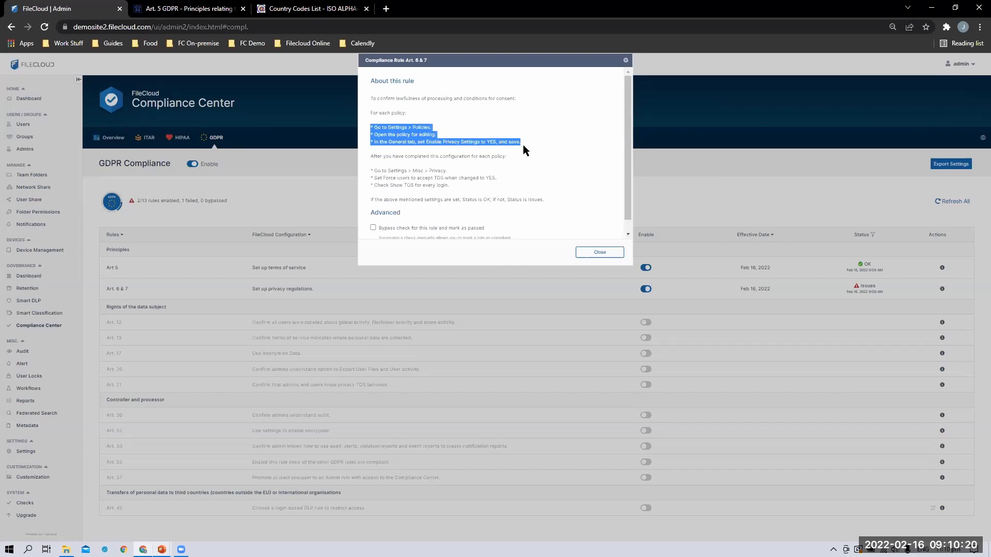
left_click(384, 176)
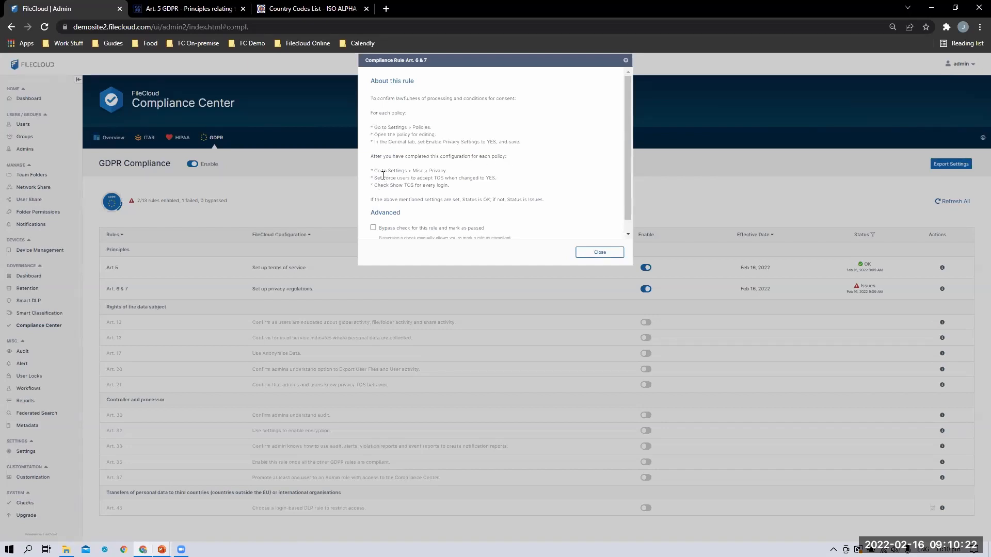
left_click_drag(374, 178, 500, 186)
left_click_drag(383, 185, 492, 184)
left_click(491, 184)
left_click(600, 252)
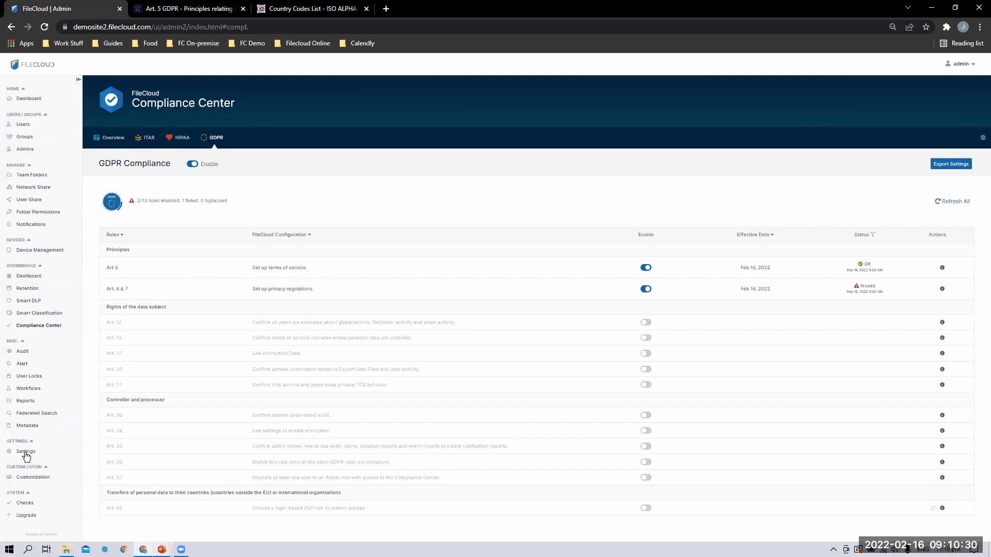
In Privacy settings, check Show TOS for every login, set Force users to accept TOS to YES, save
left_click(26, 452)
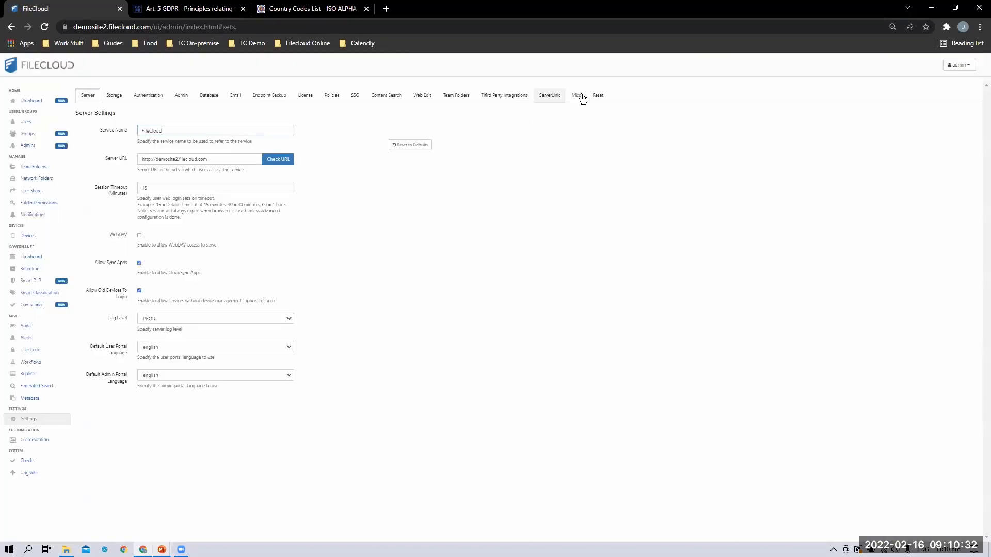
left_click(580, 96)
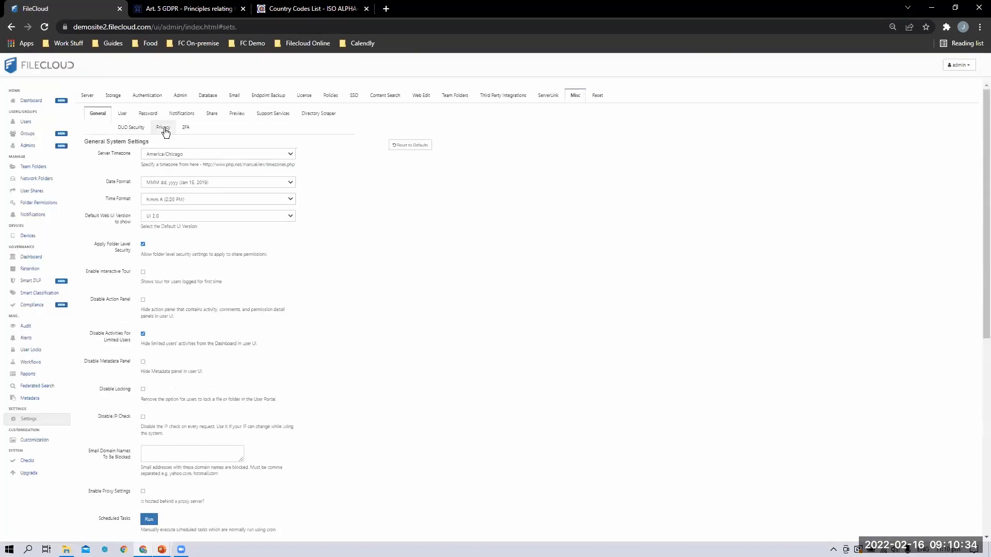
left_click(164, 129)
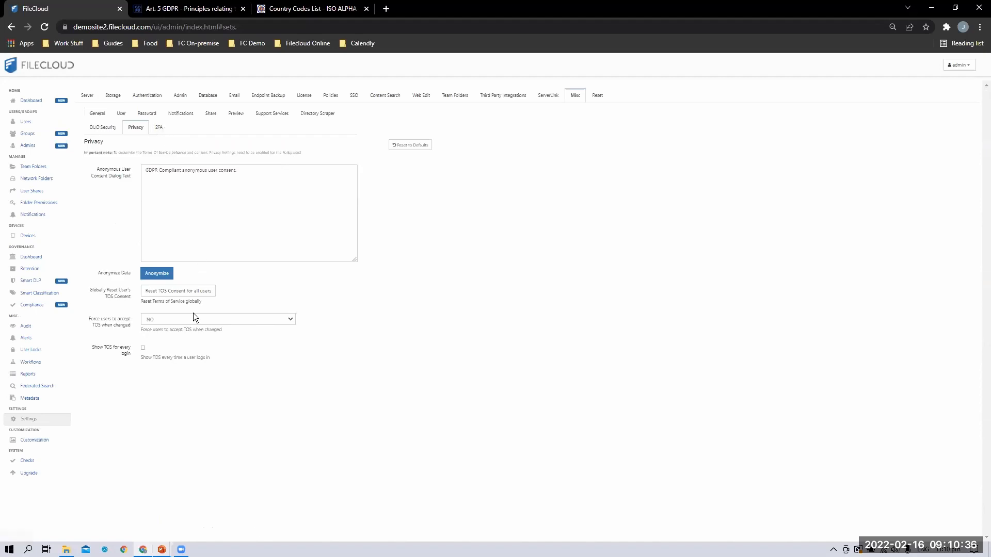
left_click(143, 349)
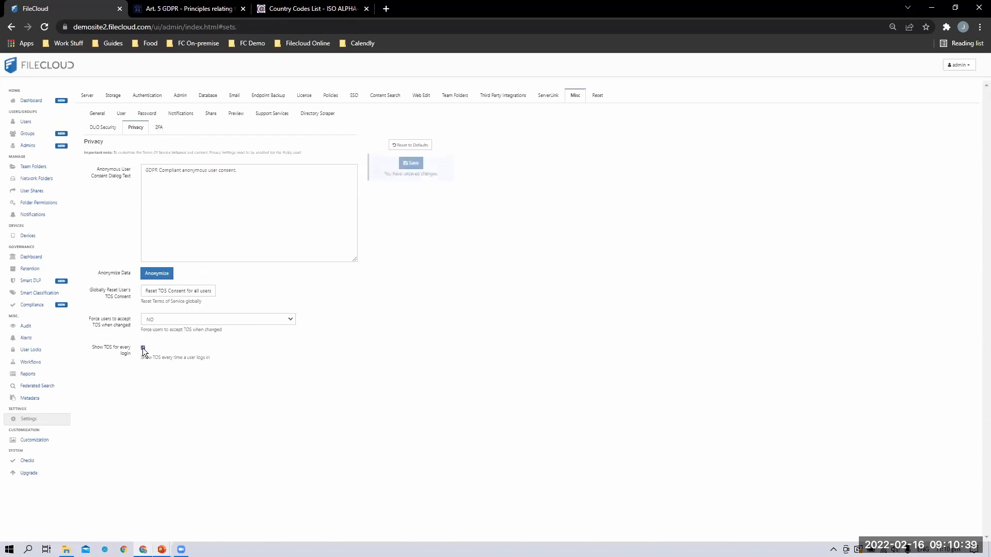
left_click(166, 321)
left_click(163, 329)
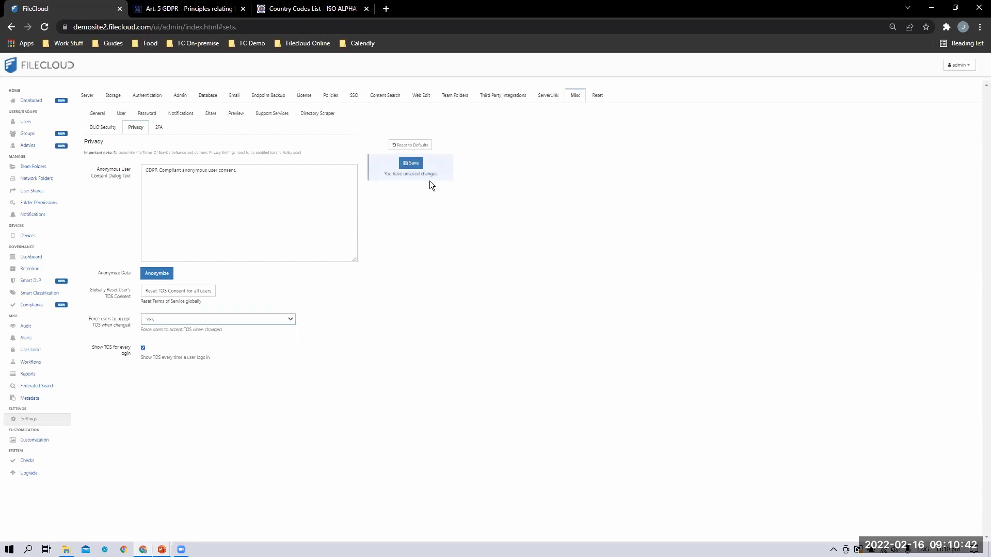
left_click(416, 164)
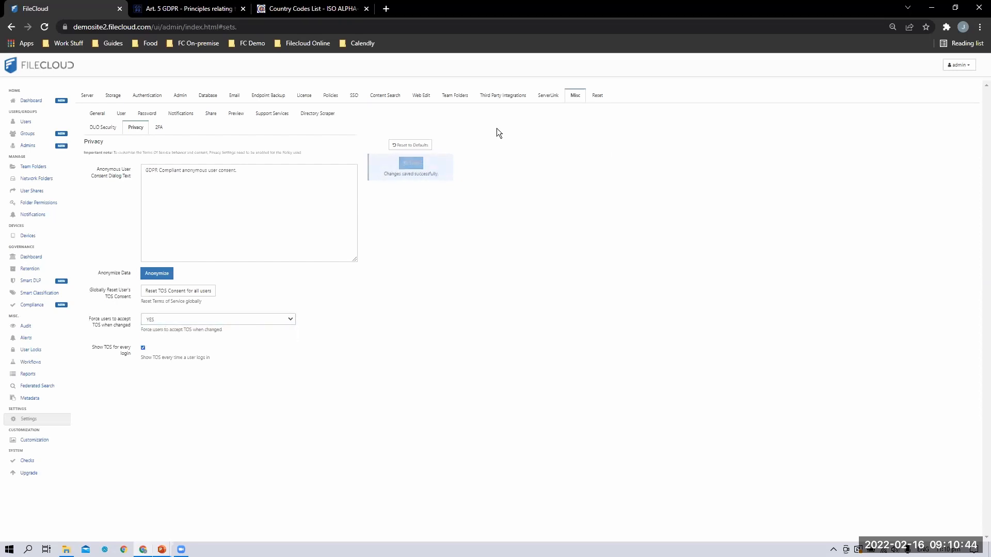
left_click(332, 96)
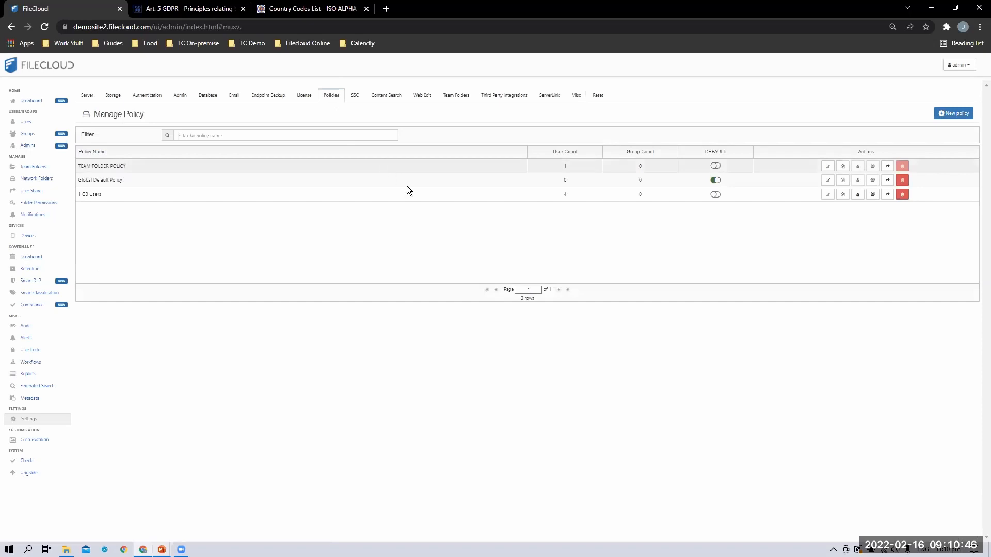
Set Enable Privacy Settings to YES in the TEAM FOLDER POLICY and save
left_click(825, 166)
scroll(379, 196, "down", 3)
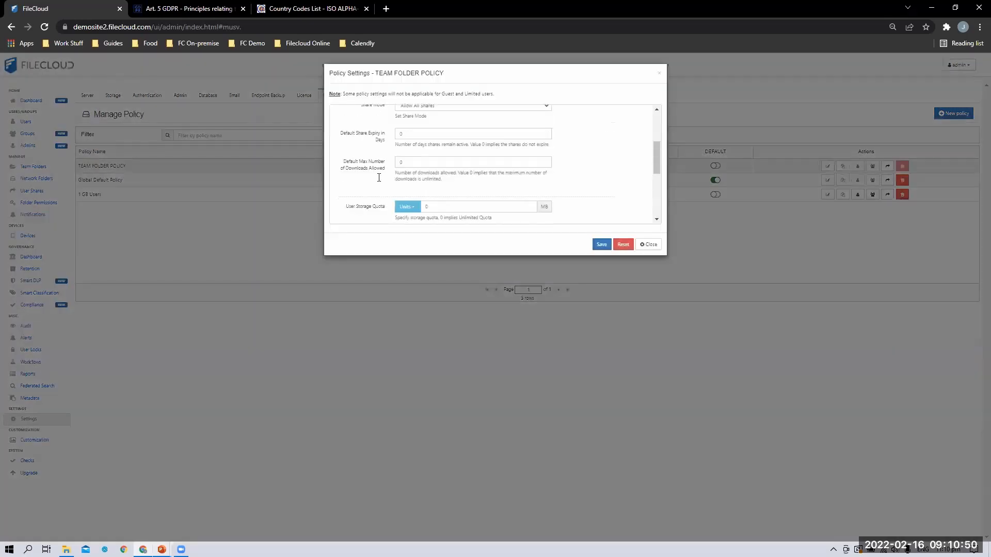
scroll(375, 170, "down", 1)
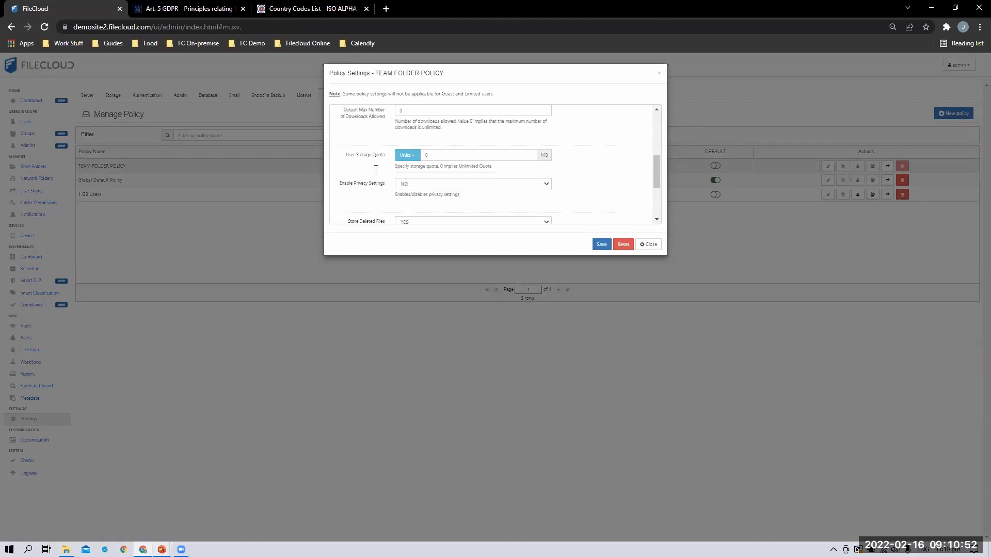
scroll(392, 173, "down", 1)
left_click(408, 133)
left_click(412, 148)
left_click(601, 244)
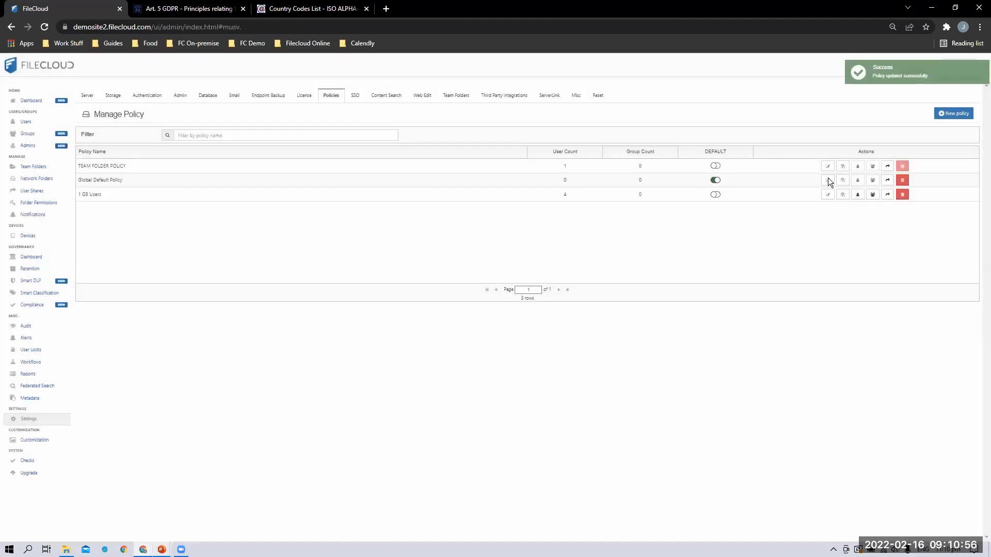
Set Enable Privacy Settings to YES in the Global Default Policy and save
left_click(828, 180)
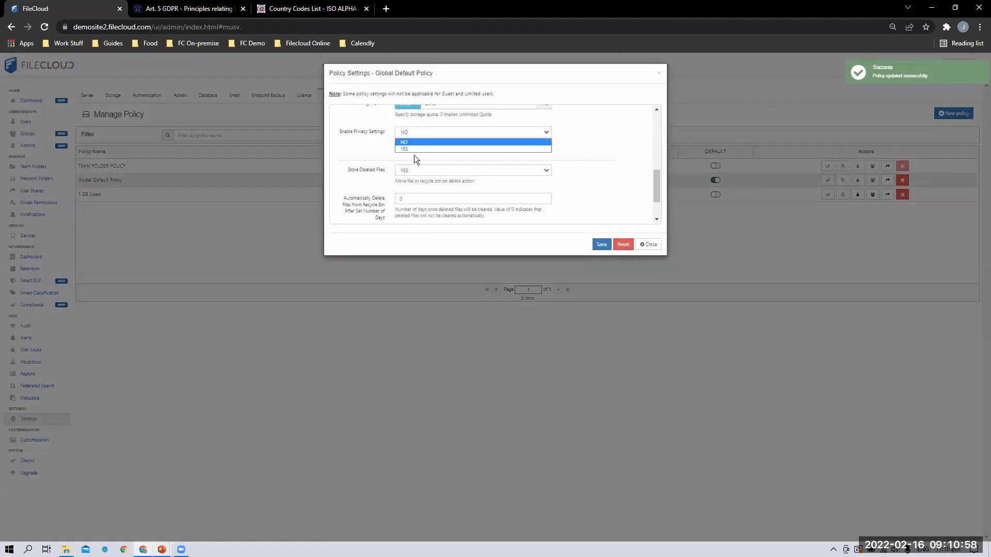
left_click(415, 132)
left_click(416, 149)
left_click(601, 244)
Set Enable Privacy Settings to YES in the 1 GB Users policy and save
left_click(828, 194)
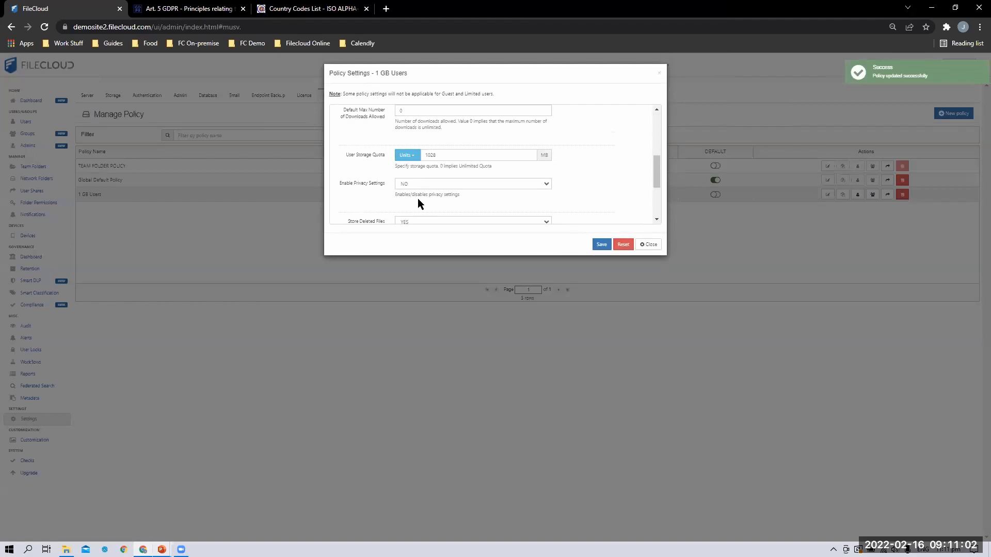
left_click(417, 185)
left_click(417, 200)
left_click(595, 245)
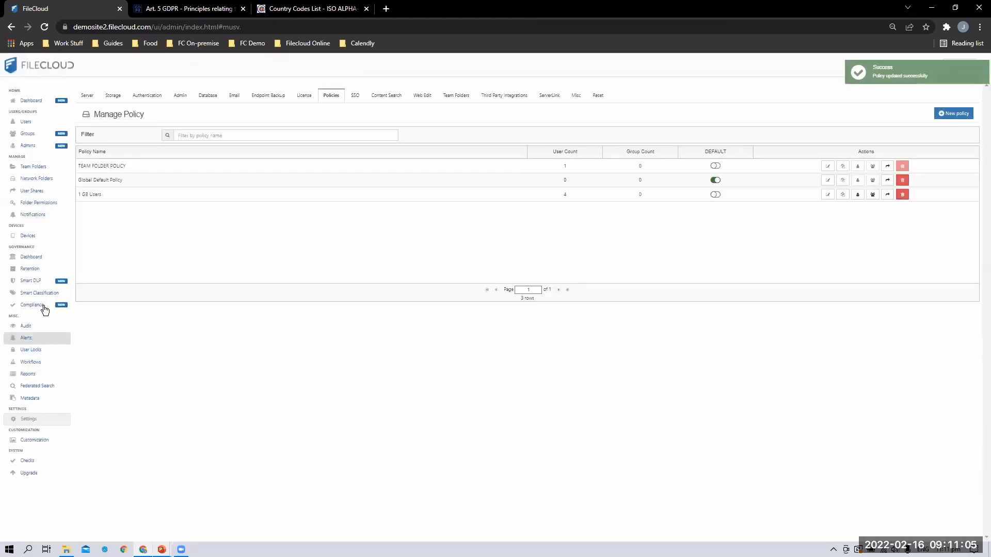
left_click(37, 305)
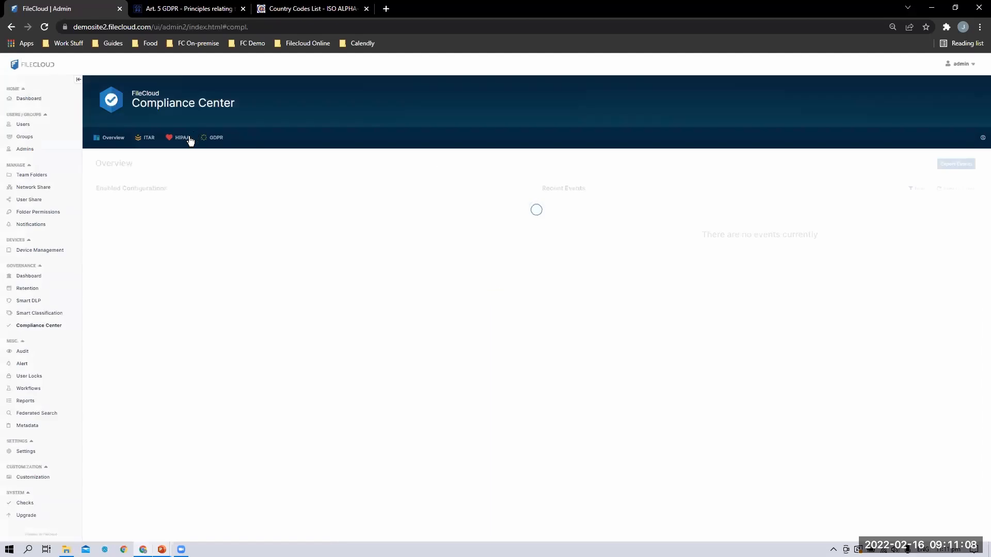
On the GDPR tab, confirm Art. 6 & 7 shows OK and enable the Art. 12 user-education rule
left_click(215, 137)
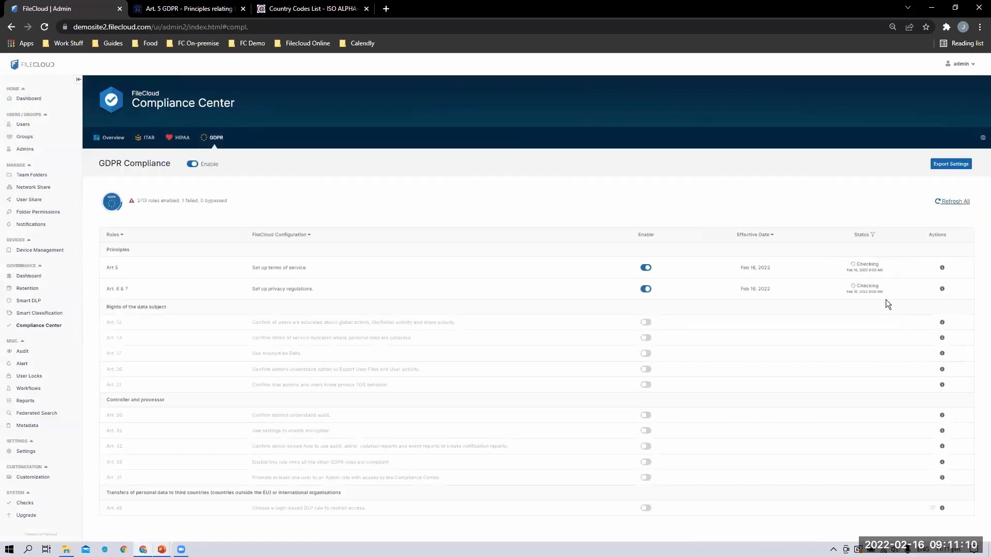
left_click_drag(176, 306, 105, 308)
left_click(380, 376)
mouse_move(258, 328)
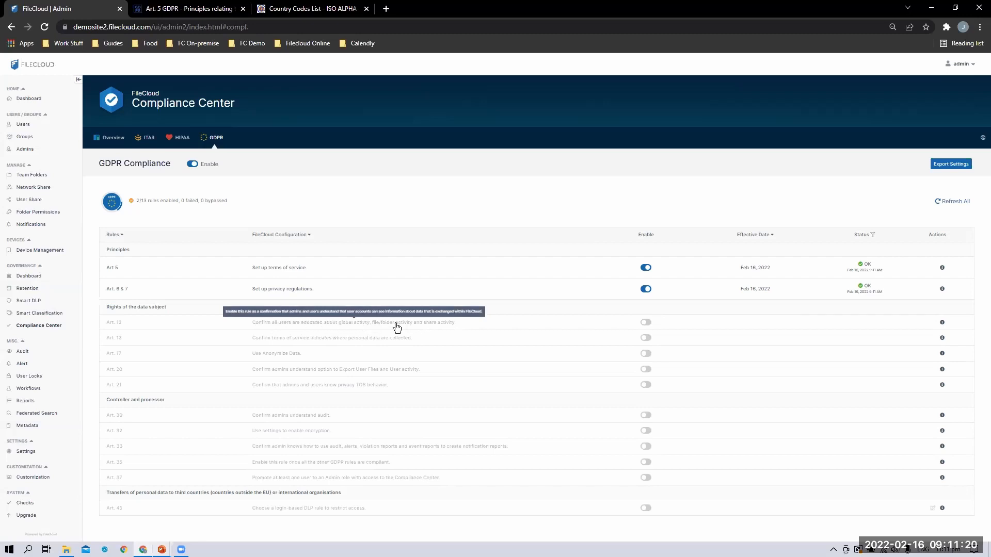
left_click(645, 323)
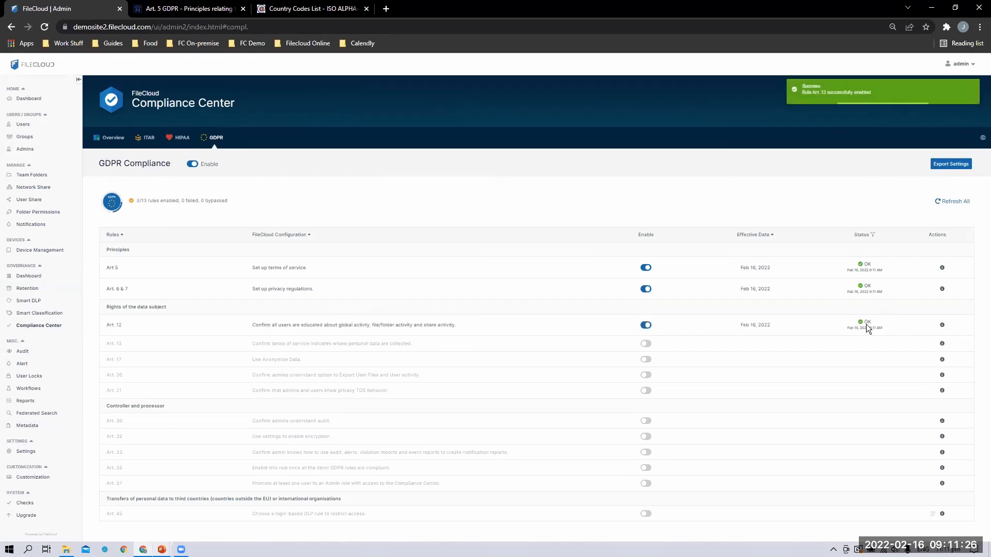
Read the Art. 12 rule details, noting its Disable Action Panel instruction, and close them
left_click(941, 325)
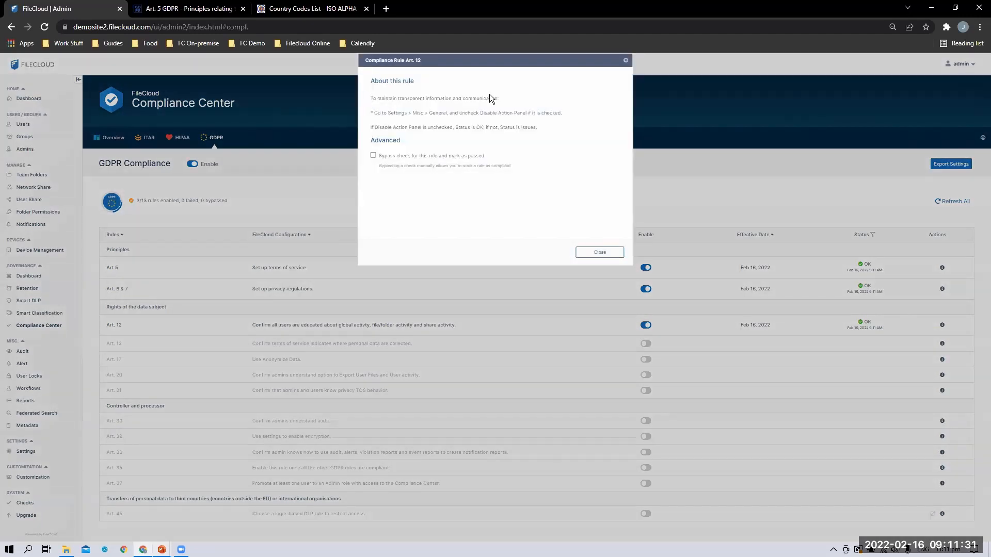
triple_click(504, 97)
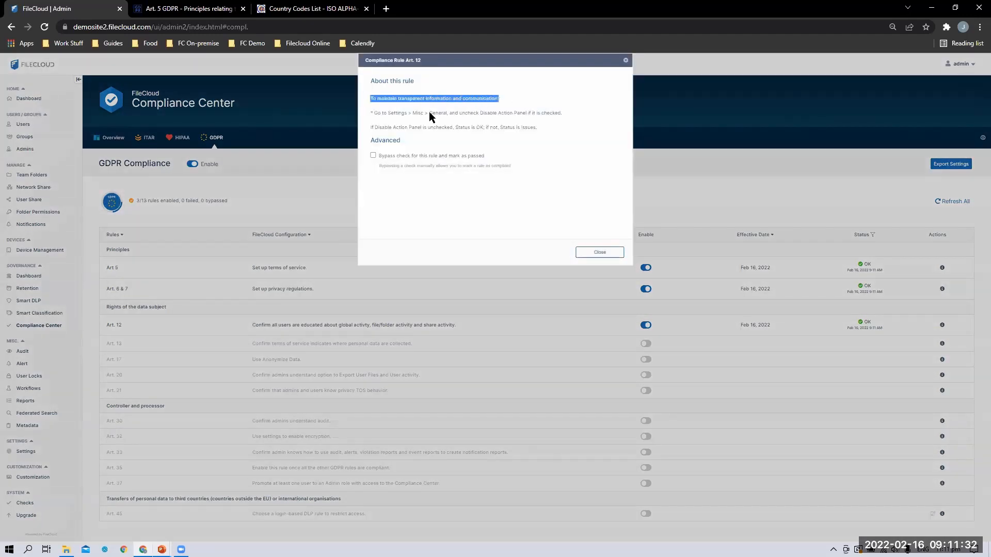
left_click_drag(372, 113, 534, 116)
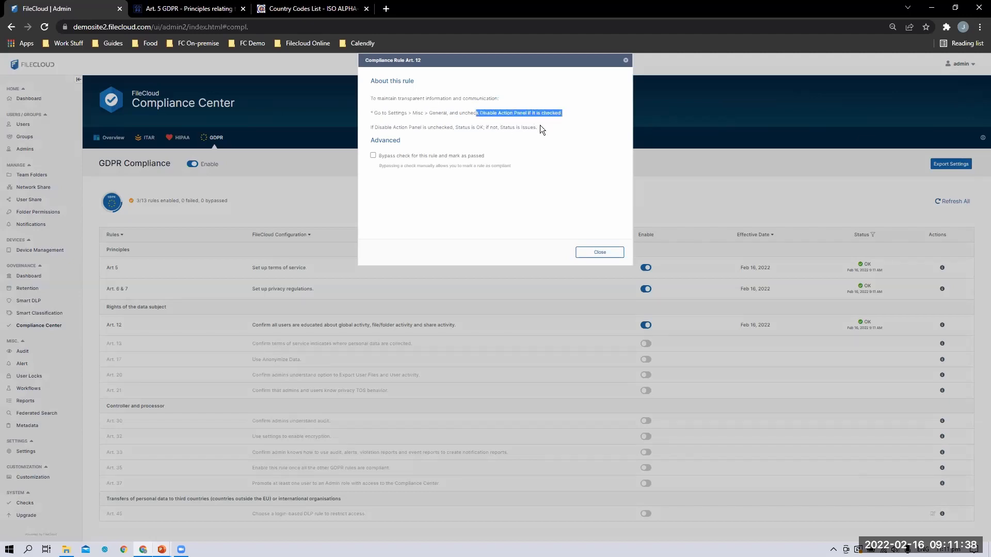
left_click(442, 127)
left_click(599, 253)
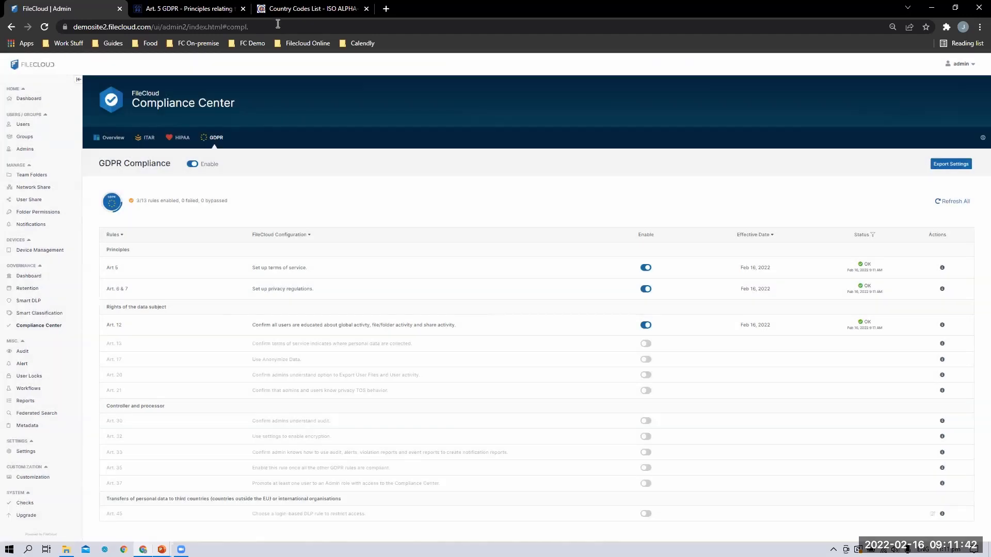
left_click(941, 326)
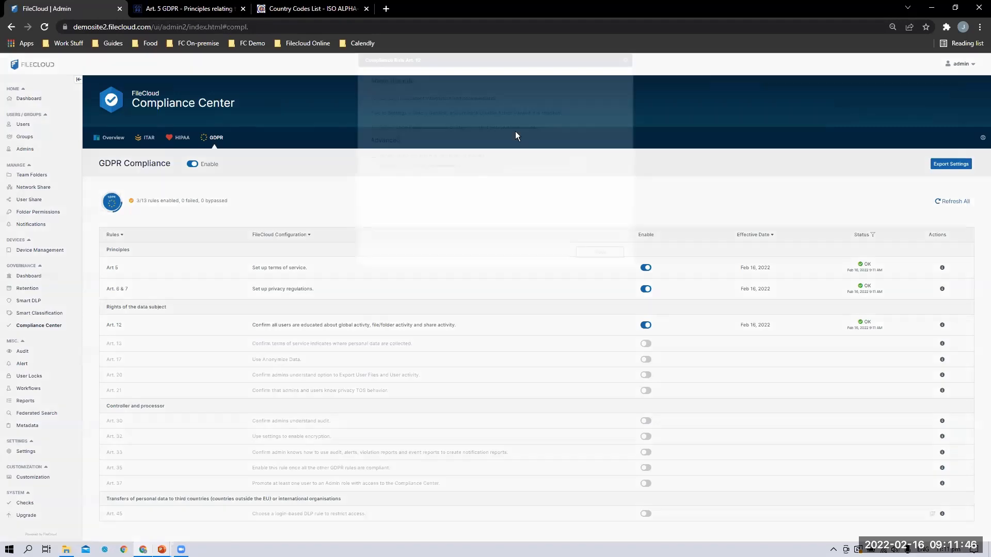
left_click(600, 252)
Check that Disable Action Panel is unticked in the Misc admin settings
left_click(26, 451)
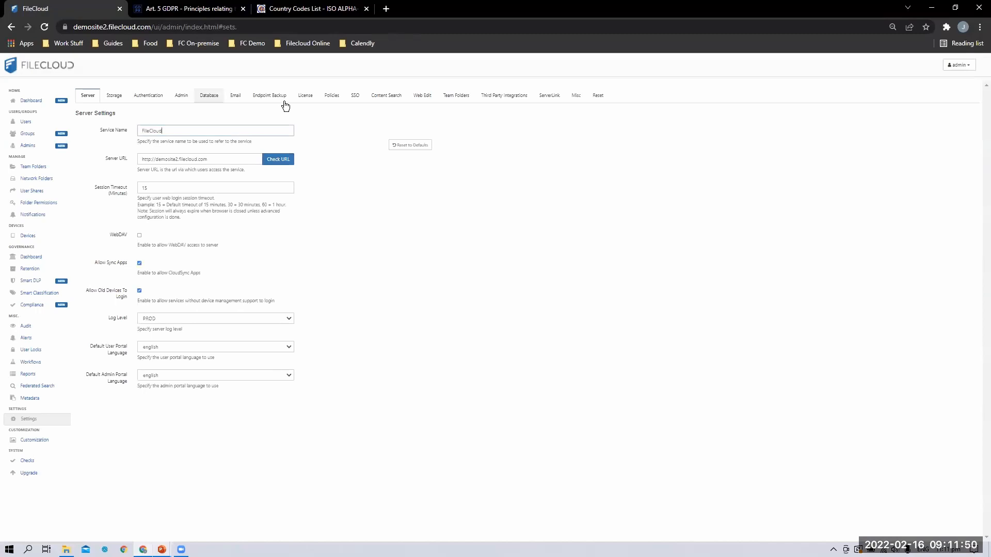
left_click(576, 96)
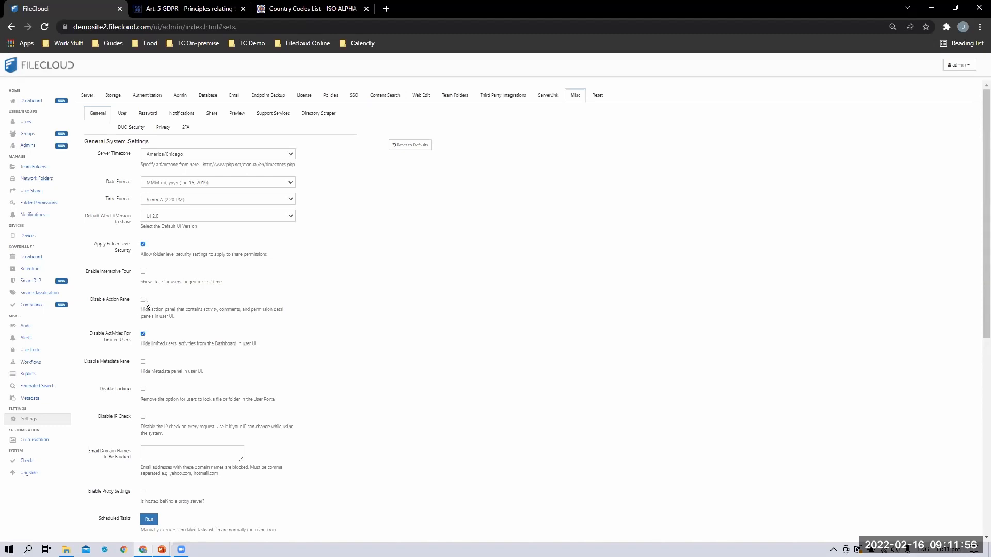
left_click_drag(140, 311, 205, 315)
Open the User Website login page in a new browser tab
left_click(958, 65)
left_click(955, 89)
left_click(79, 9)
Sign in to the user portal with the test user's username and password
left_click(182, 8)
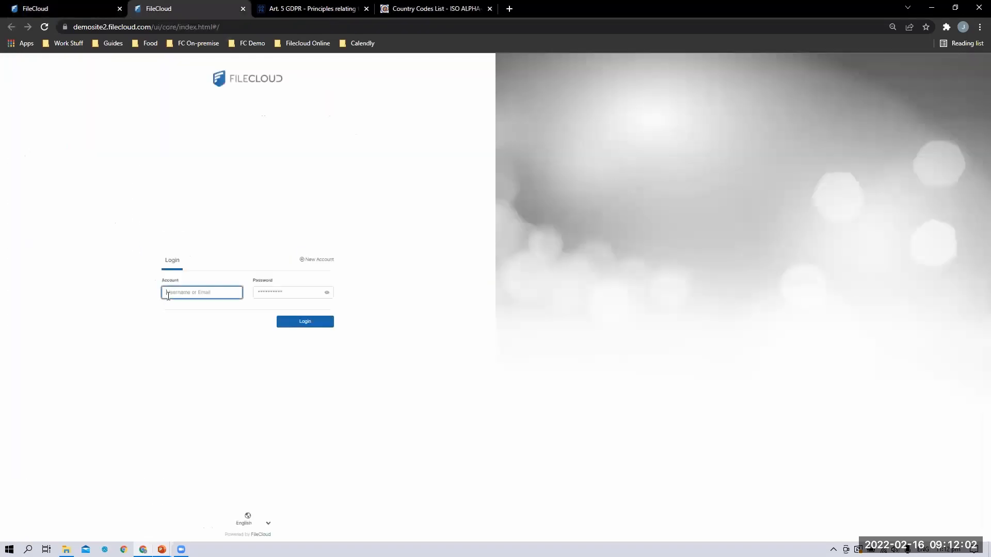
type("james")
key("Tab")
type("password")
key("Return")
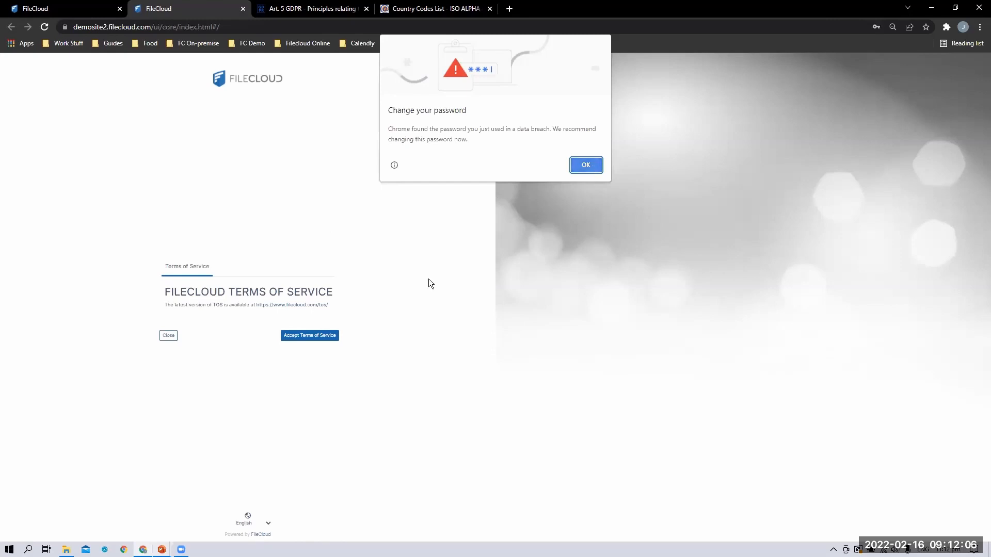
Accept the terms of service, view My Files, then return to the admin Compliance Center
left_click(586, 165)
left_click(317, 338)
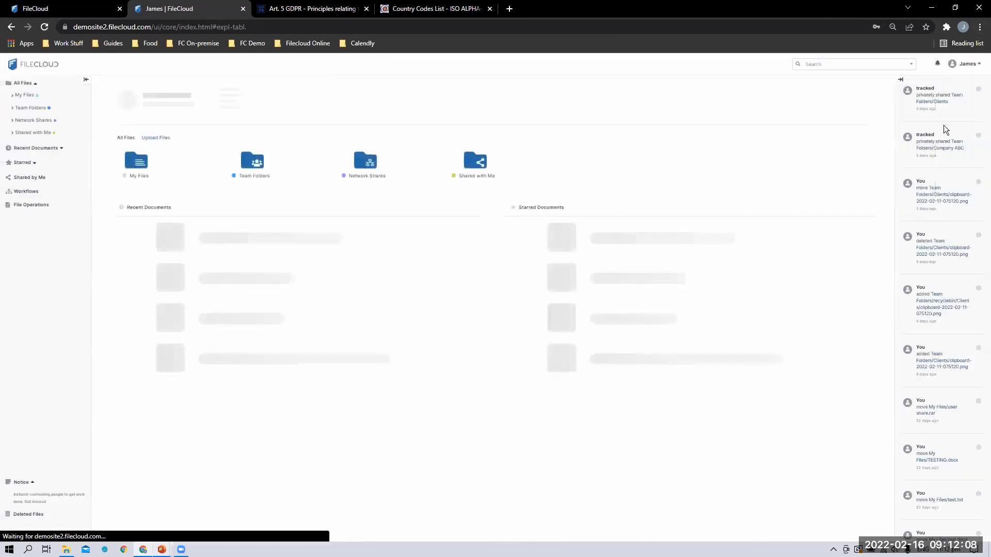
left_click(132, 162)
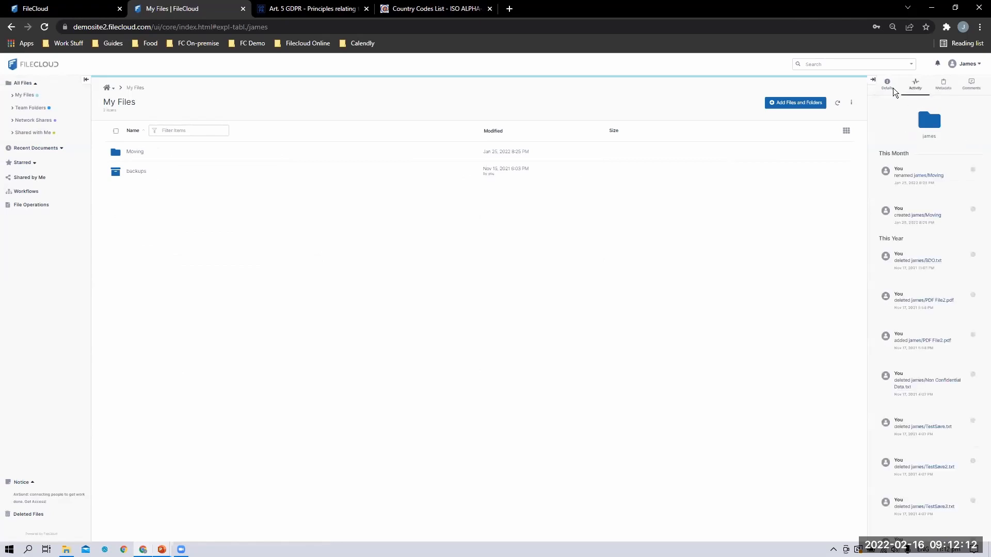
left_click(64, 8)
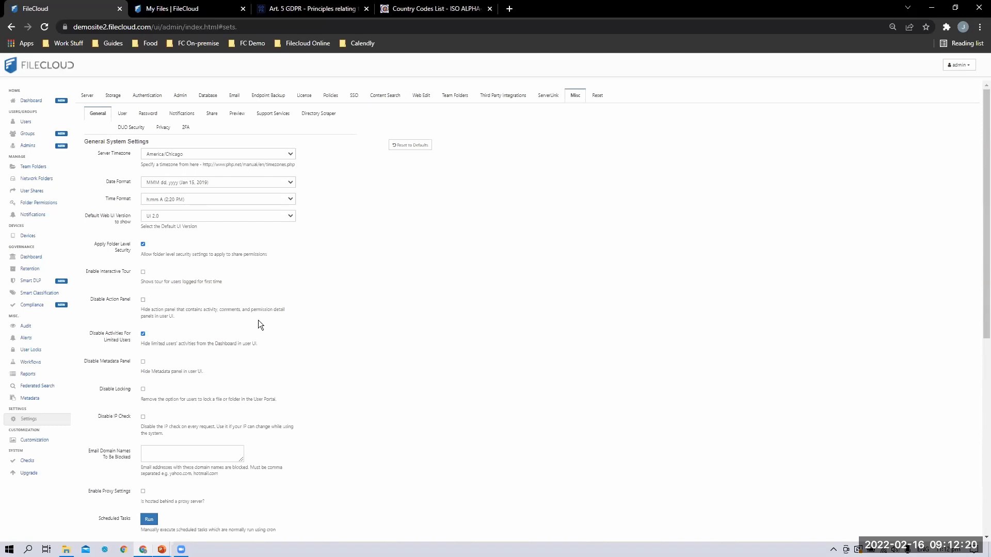
left_click(34, 305)
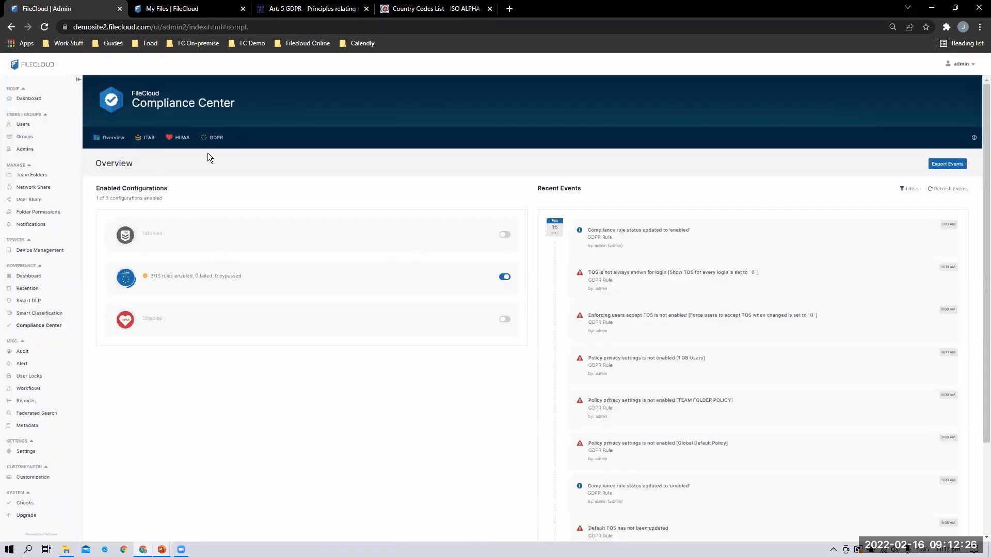
Switch on the GDPR Art. 13 rule, bringing the policy to 4 of 13 rules
left_click(219, 144)
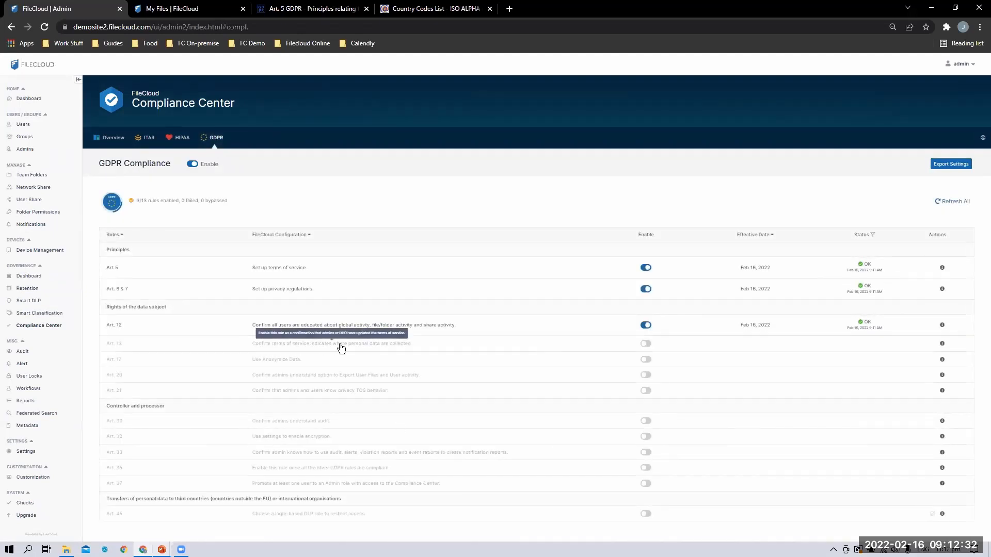
left_click(645, 345)
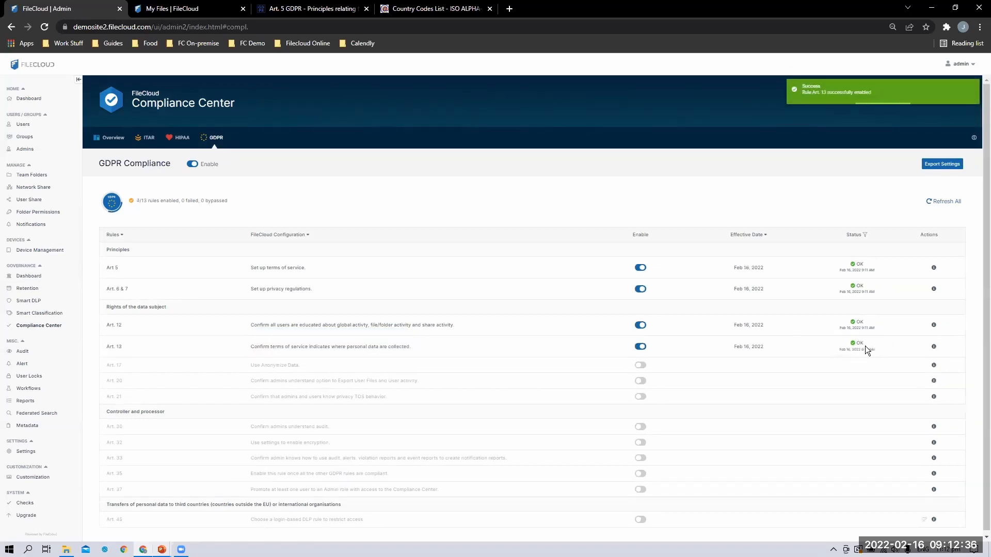
mouse_move(933, 349)
left_click(933, 347)
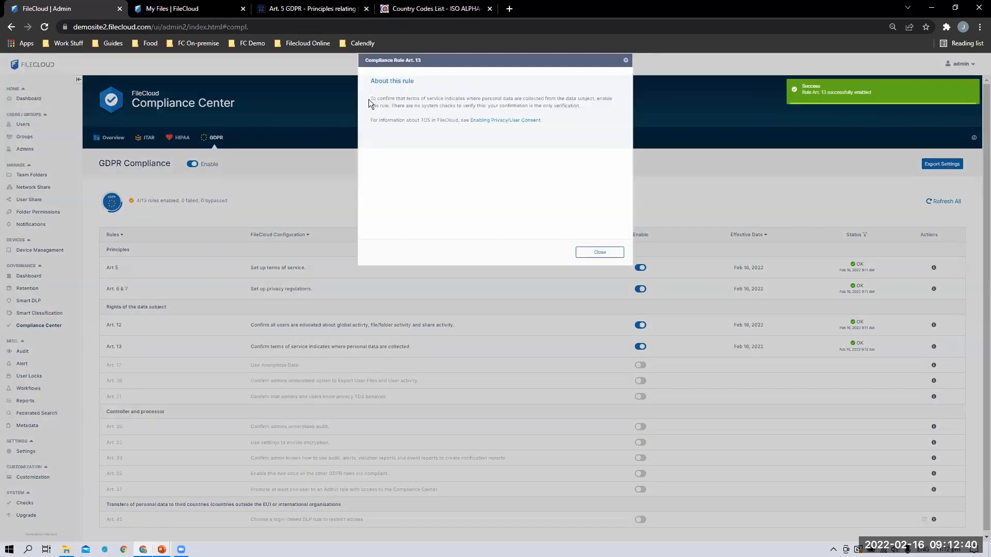
left_click_drag(370, 98, 614, 134)
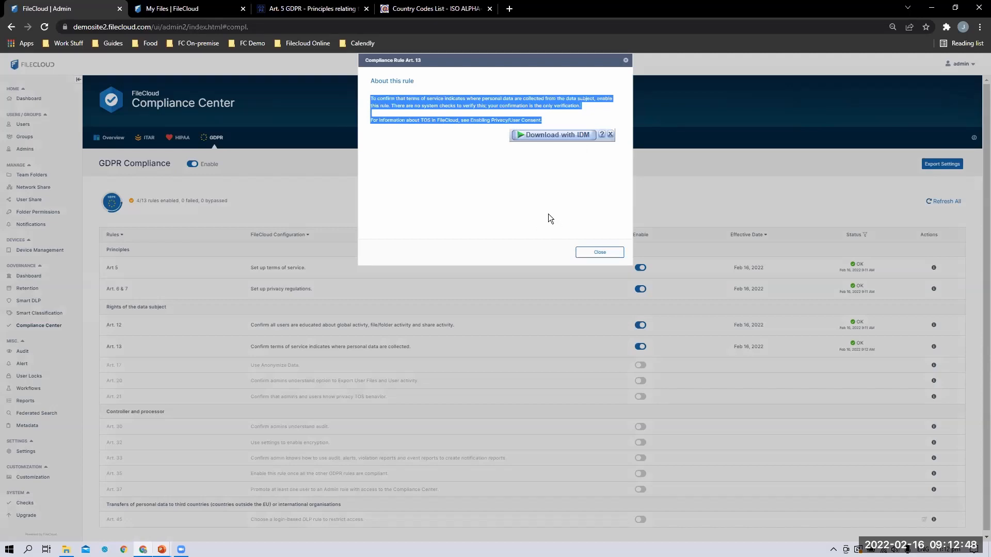
left_click(520, 189)
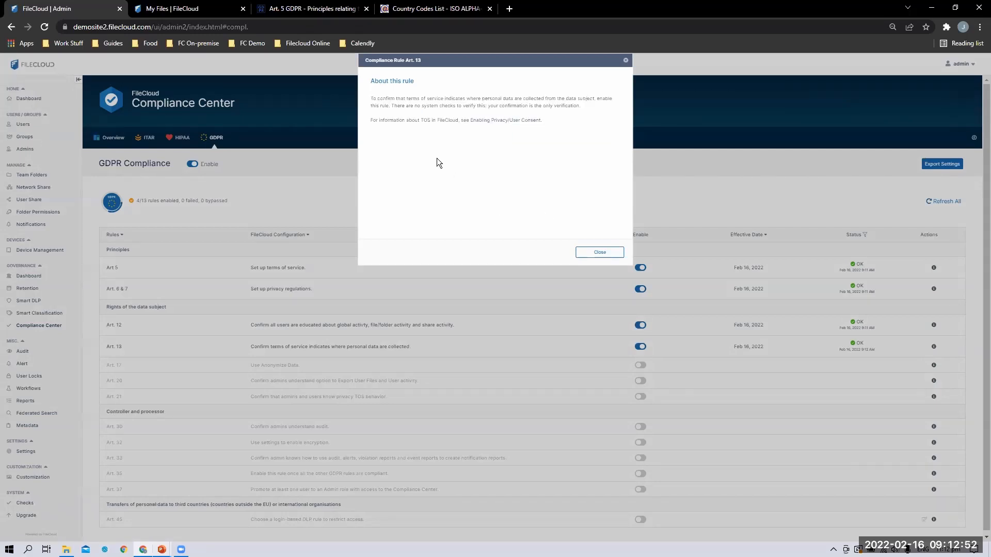
left_click_drag(376, 96, 594, 111)
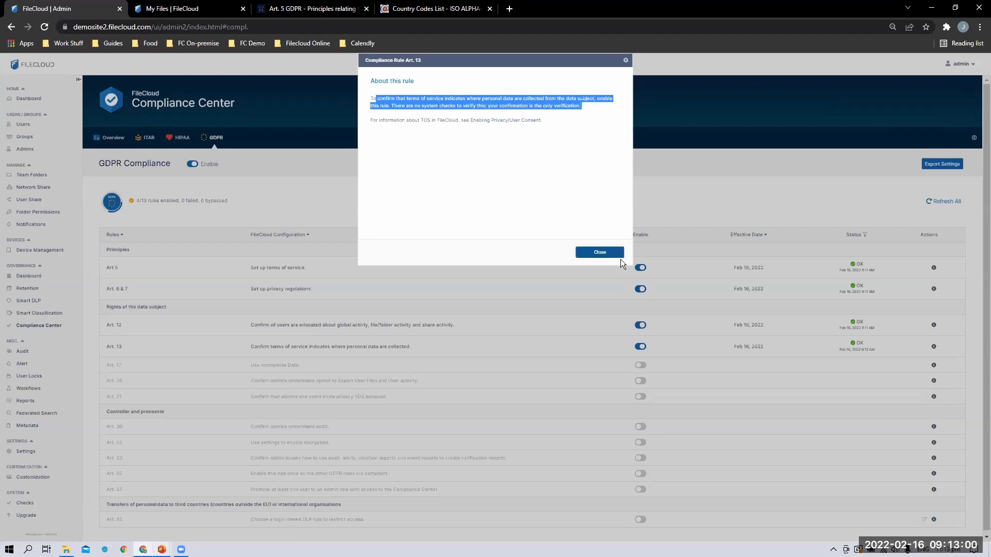
left_click(599, 252)
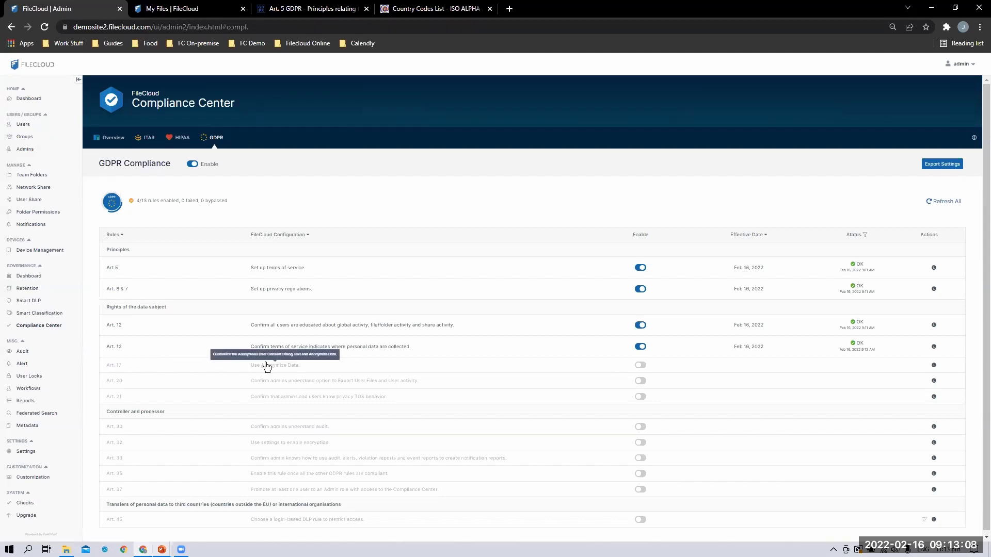
Enable Art. 17 (Use Anonymize Data) and read its Settings > Misc > Privacy guidance
left_click(640, 365)
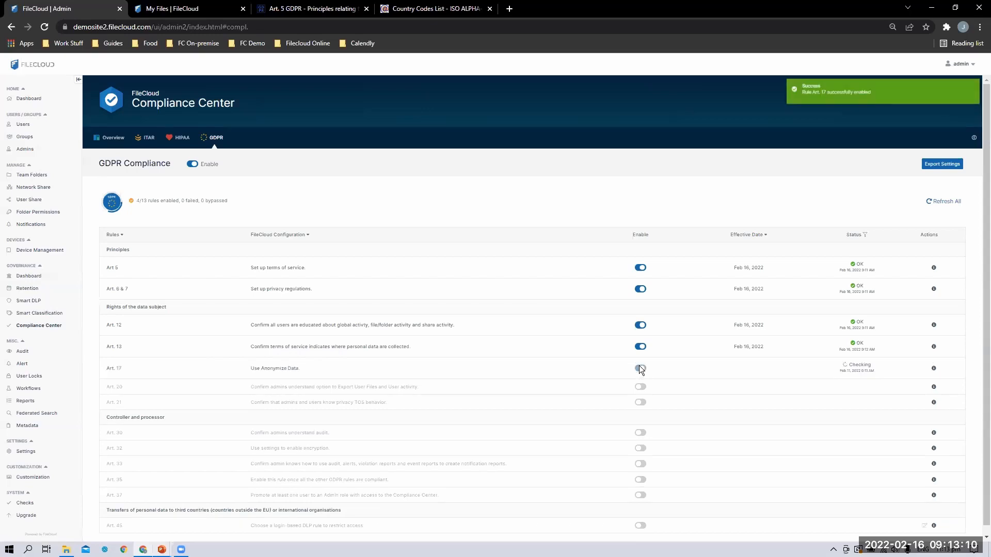
left_click(932, 369)
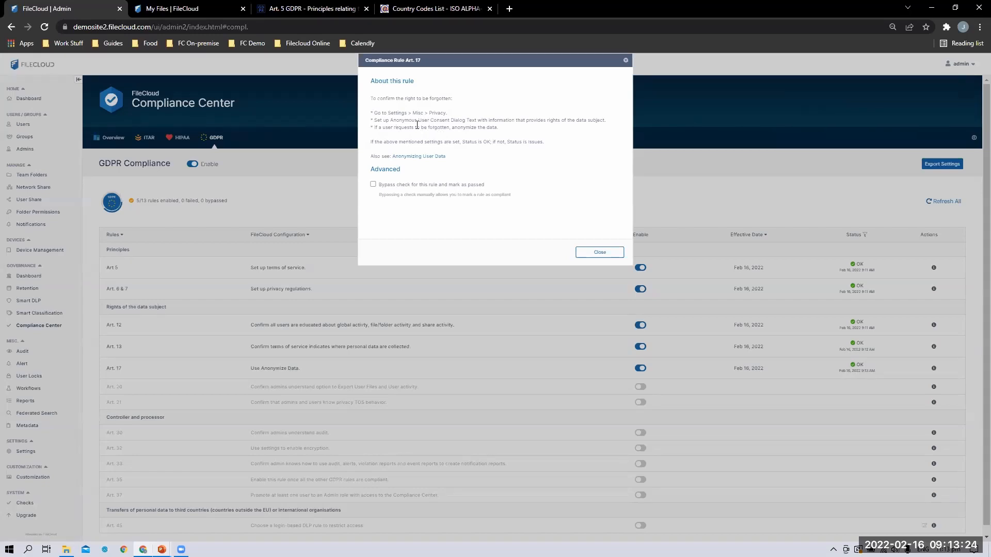
left_click_drag(387, 113, 454, 109)
left_click(454, 109)
left_click_drag(387, 113, 445, 111)
left_click(530, 133)
left_click(599, 252)
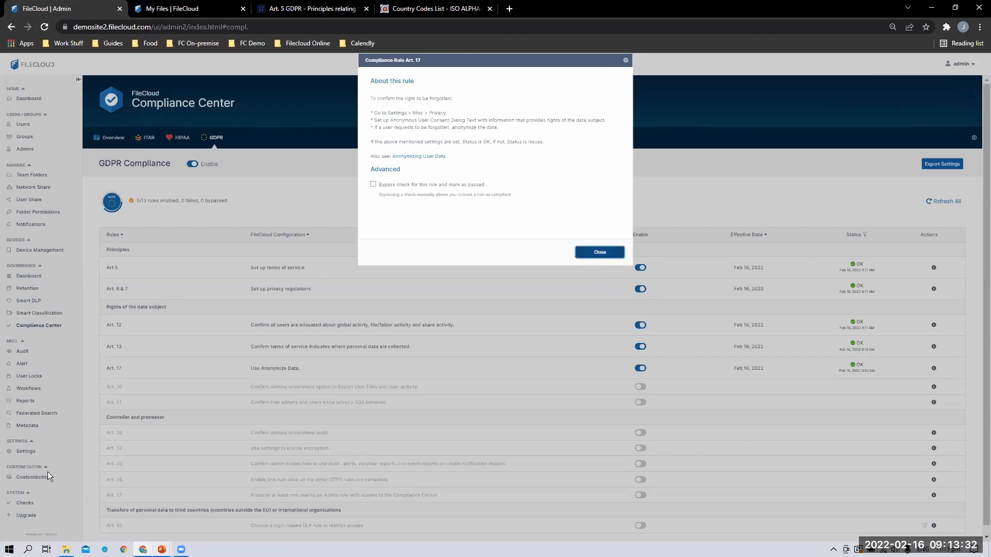
left_click(25, 452)
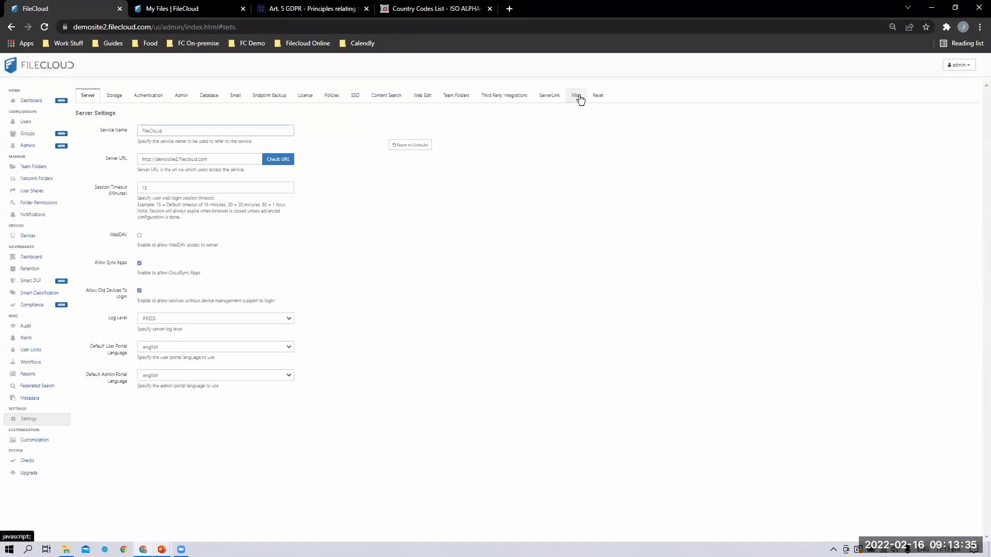
Open the Misc > Privacy settings and review the anonymous user consent text
left_click(577, 96)
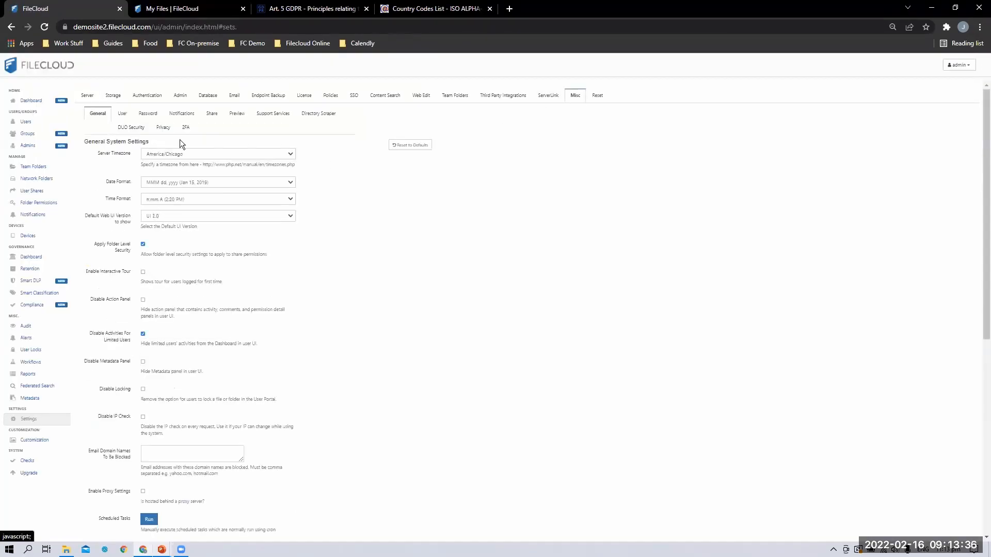
left_click(164, 127)
left_click_drag(92, 177, 131, 177)
left_click_drag(242, 172, 275, 172)
left_click(155, 178)
left_click(177, 206)
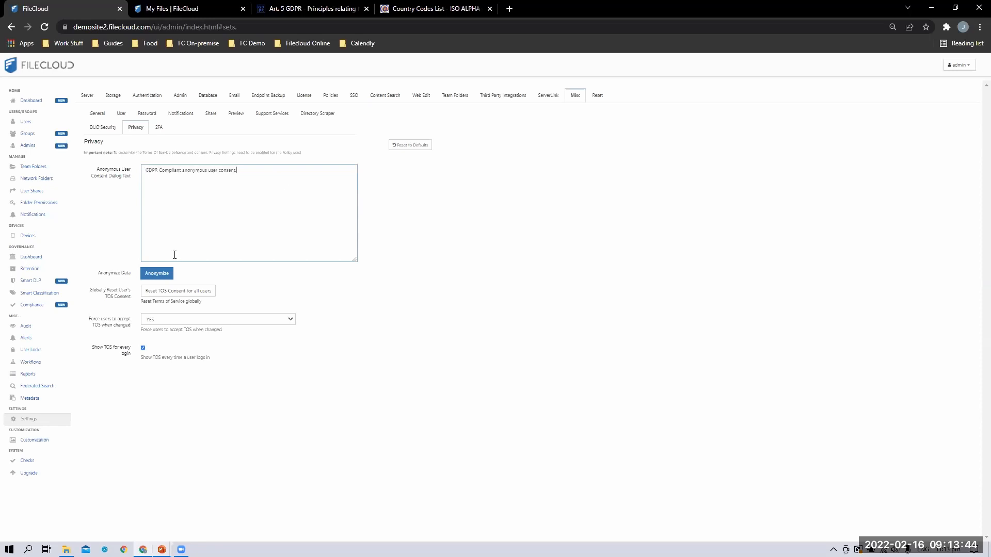
View the Anonymize user data form's Username and IP Address fields, then close it unused
left_click(156, 276)
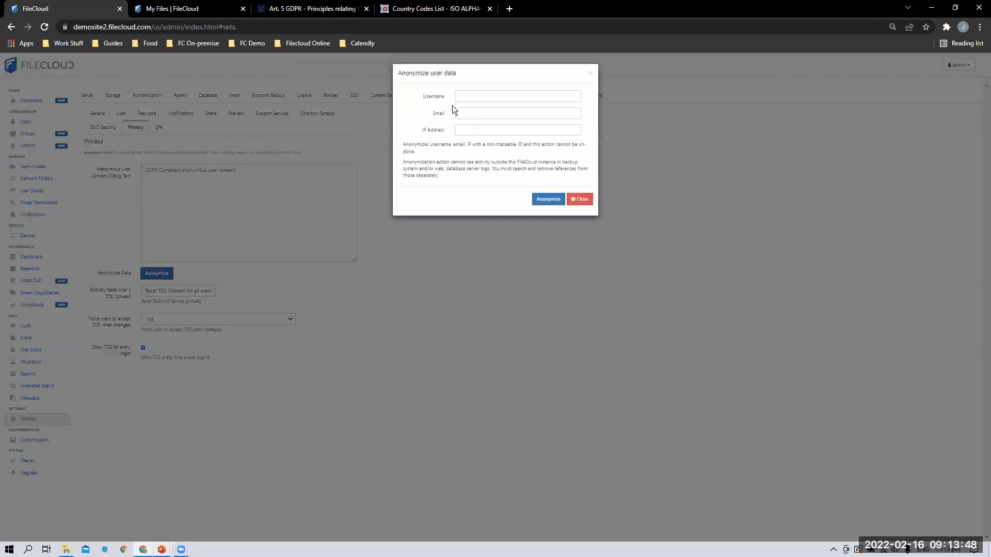
double_click(424, 96)
left_click(420, 132)
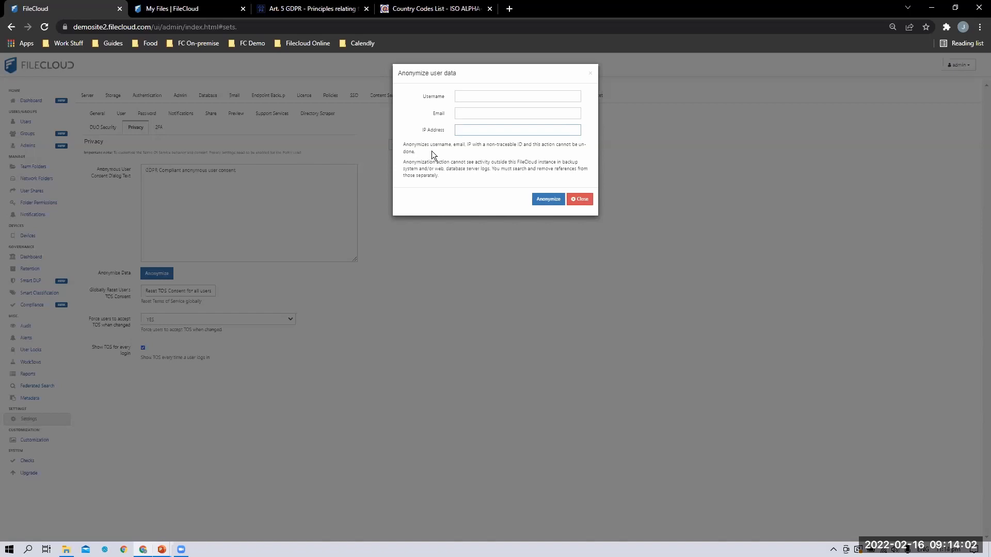
left_click(580, 200)
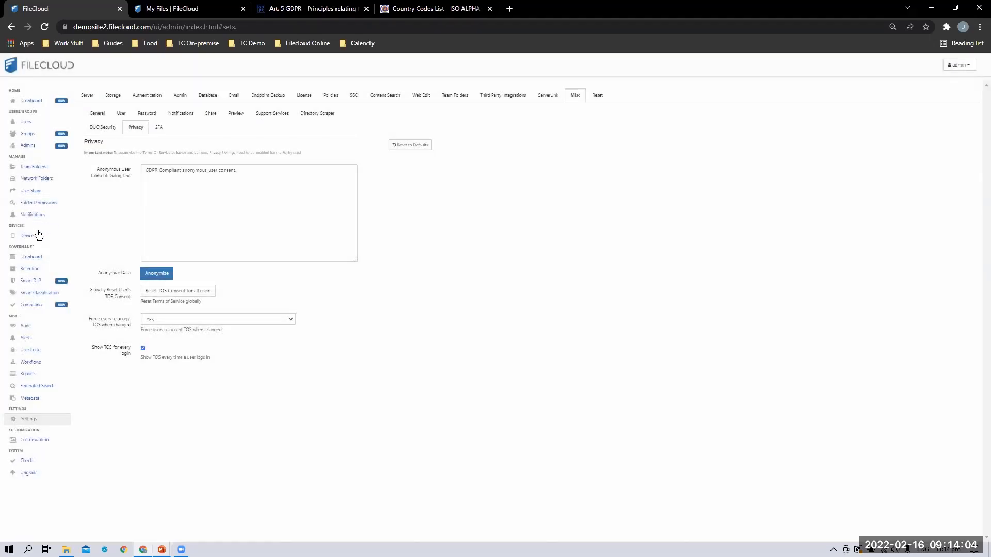
Filter the audit logs by 'tracke' to inspect the anonymized user's entries, then return to Compliance
left_click(30, 329)
left_click(265, 109)
type("tracked")
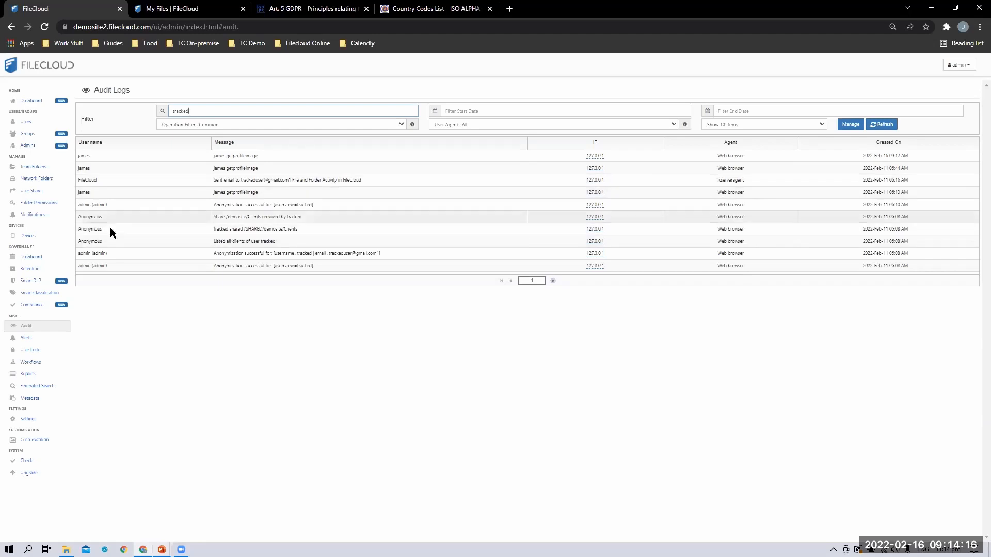
left_click_drag(74, 232, 87, 219)
left_click(91, 228)
left_click(92, 240)
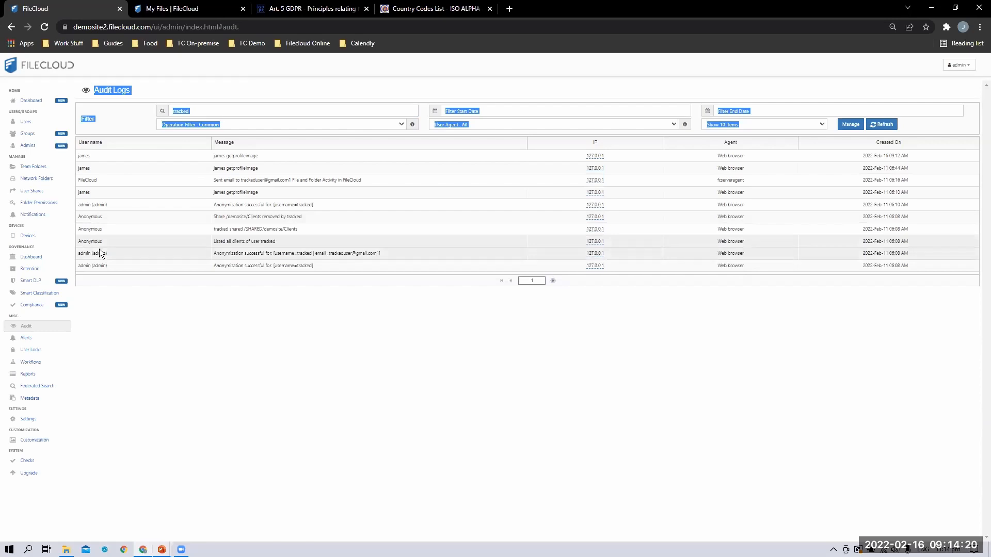
left_click(226, 309)
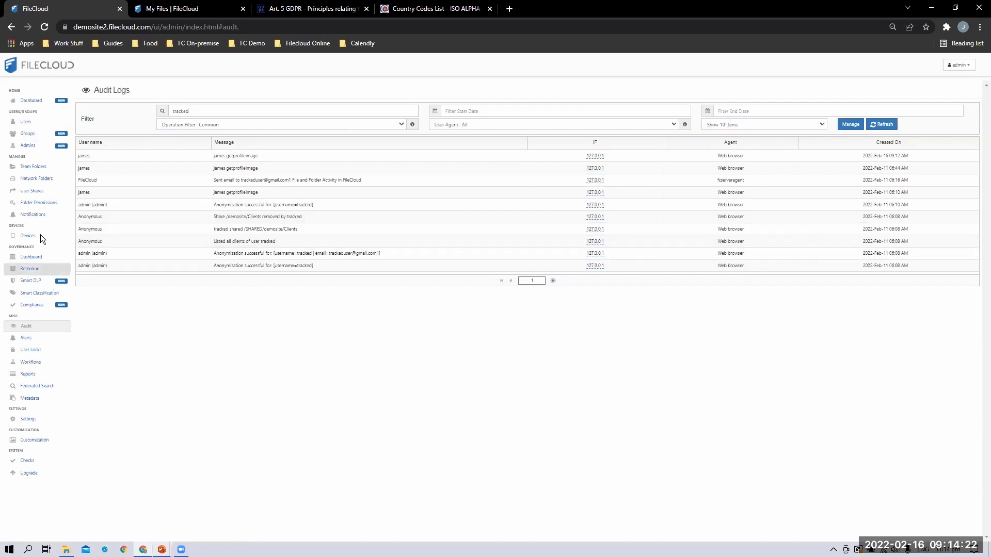
left_click(48, 308)
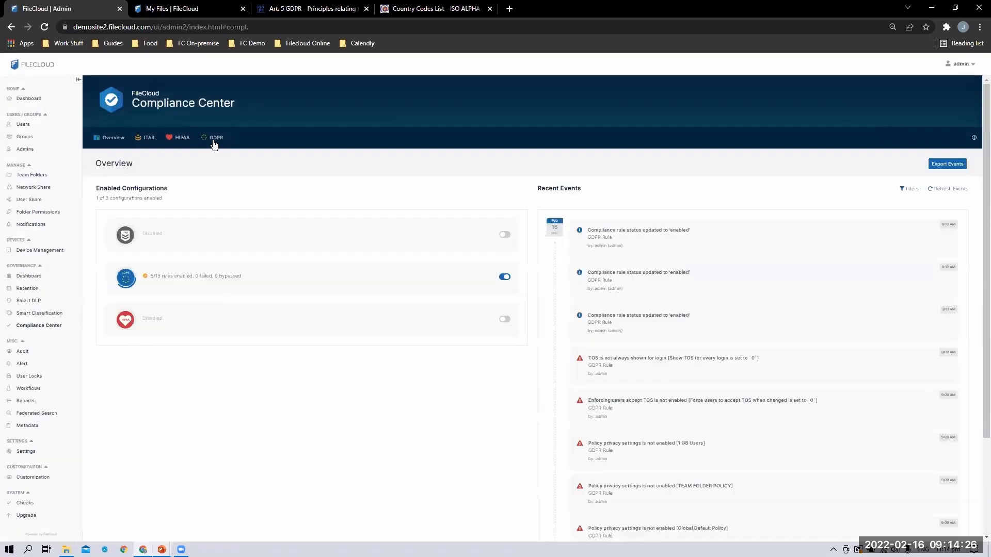
Recheck the Art. 17 details, then enable Art. 20 on exporting user files and activity
left_click(215, 140)
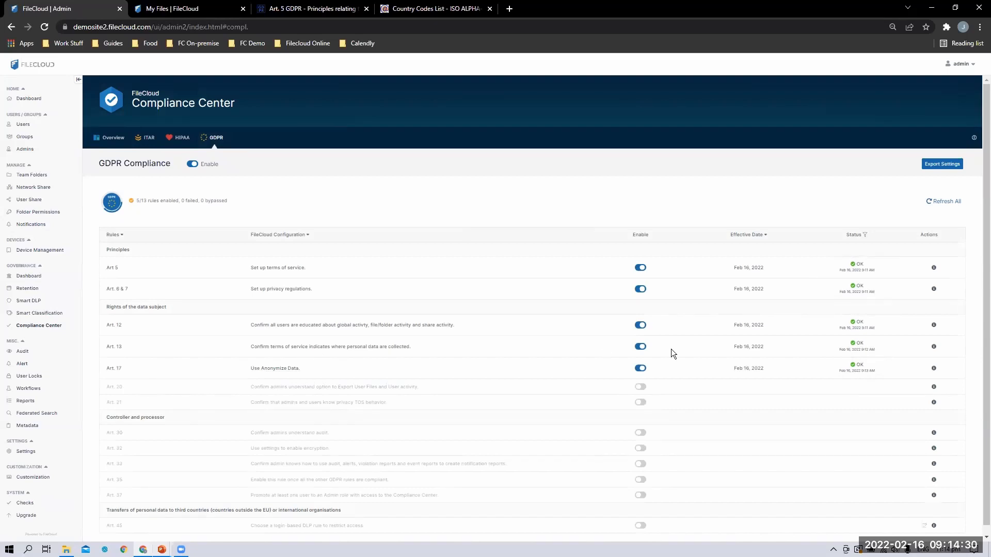
mouse_move(932, 368)
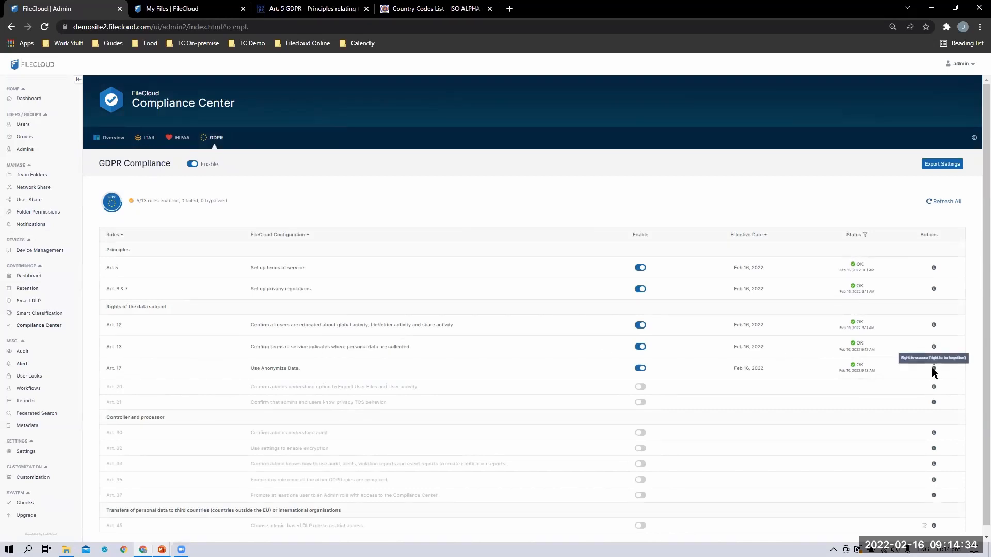
left_click(933, 369)
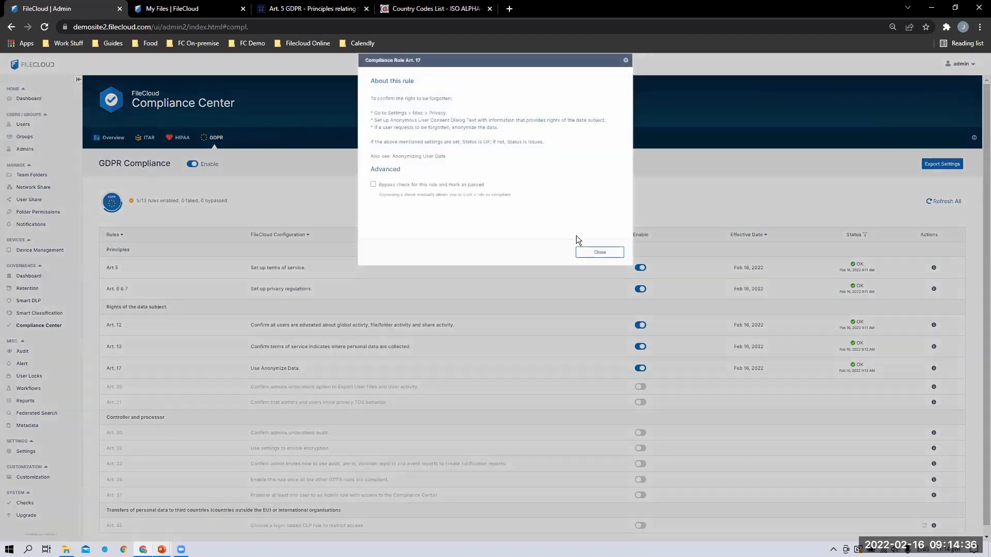
left_click(595, 253)
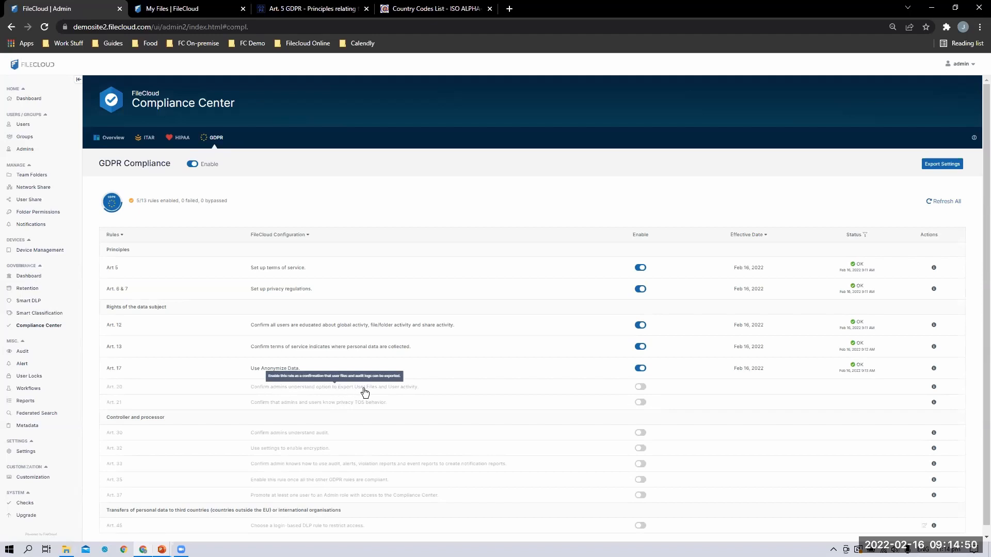
left_click(640, 387)
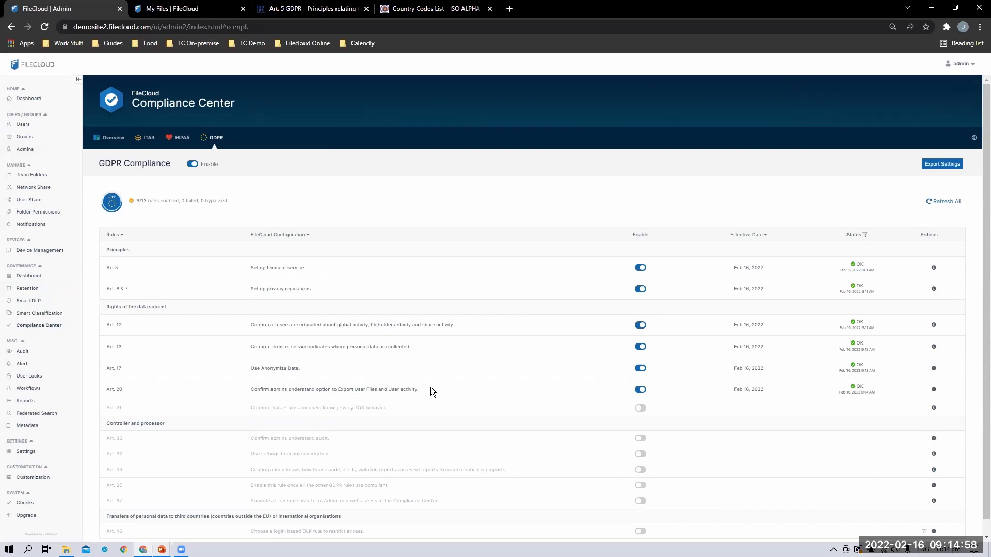
left_click_drag(250, 391, 431, 392)
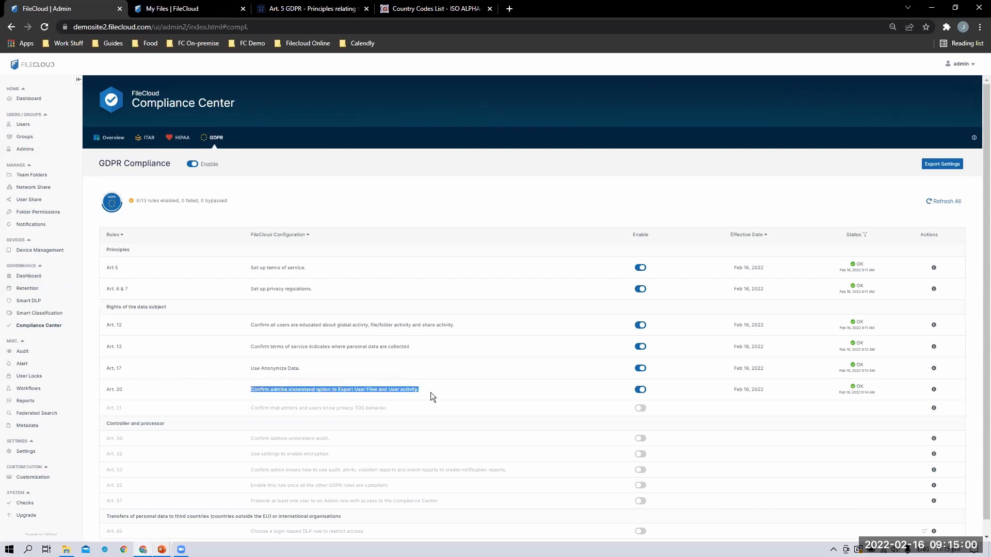
Read the Art. 20 steps for Download as Zip and exporting audit logs by date range
left_click(435, 390)
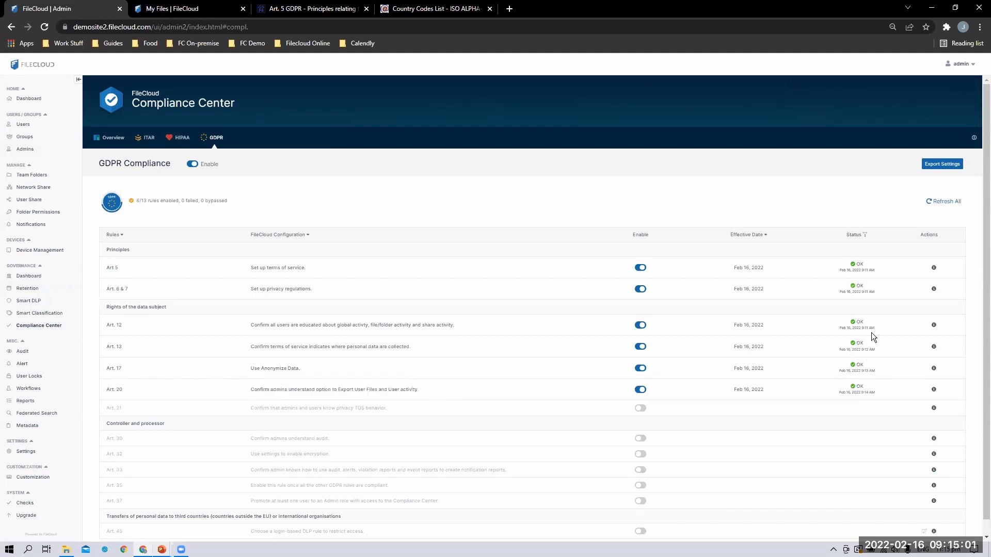
left_click(933, 390)
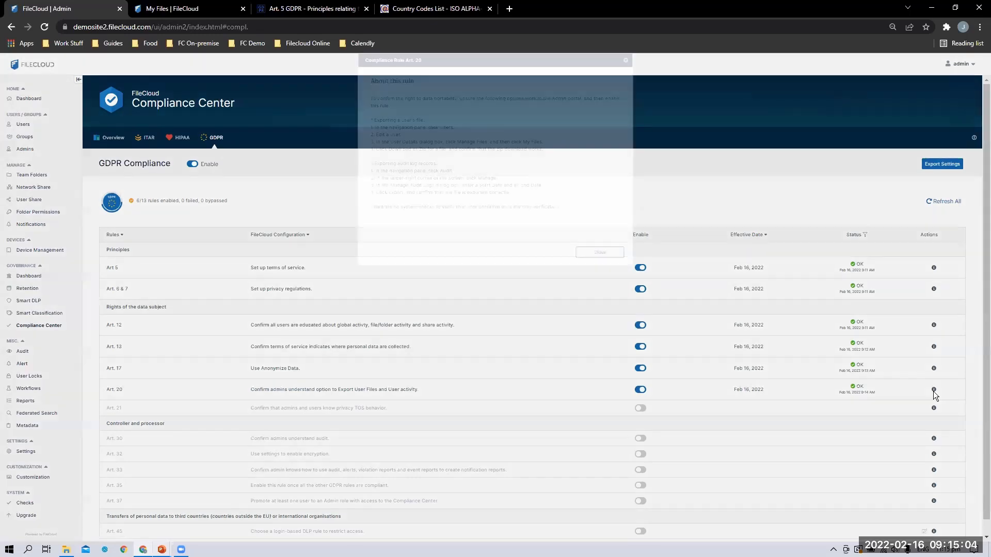
left_click_drag(461, 135, 542, 144)
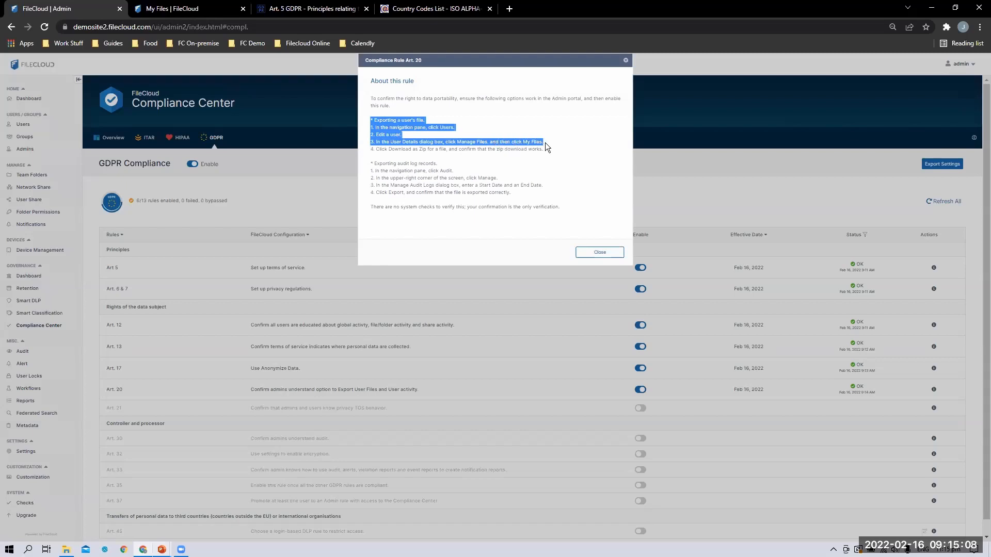
left_click_drag(371, 150, 537, 150)
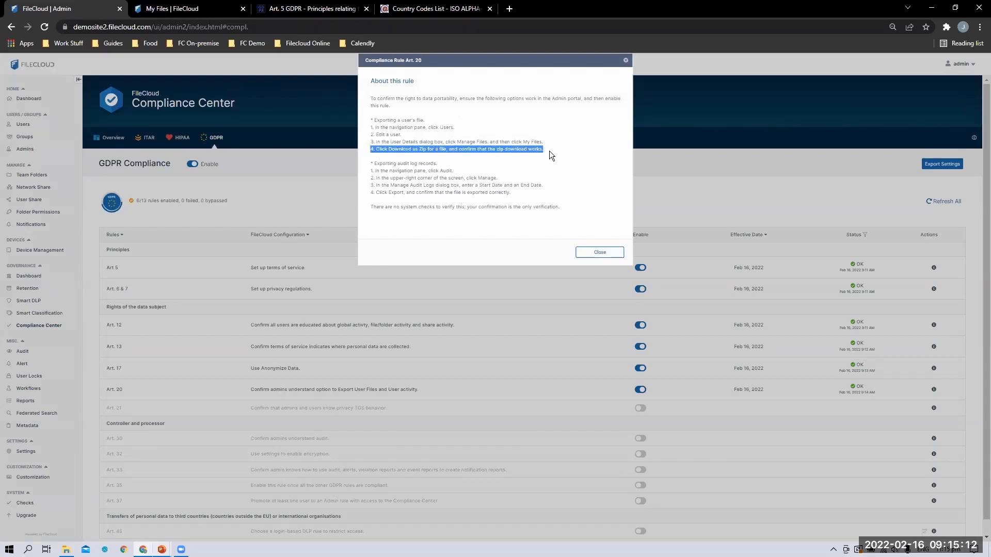
left_click(531, 160)
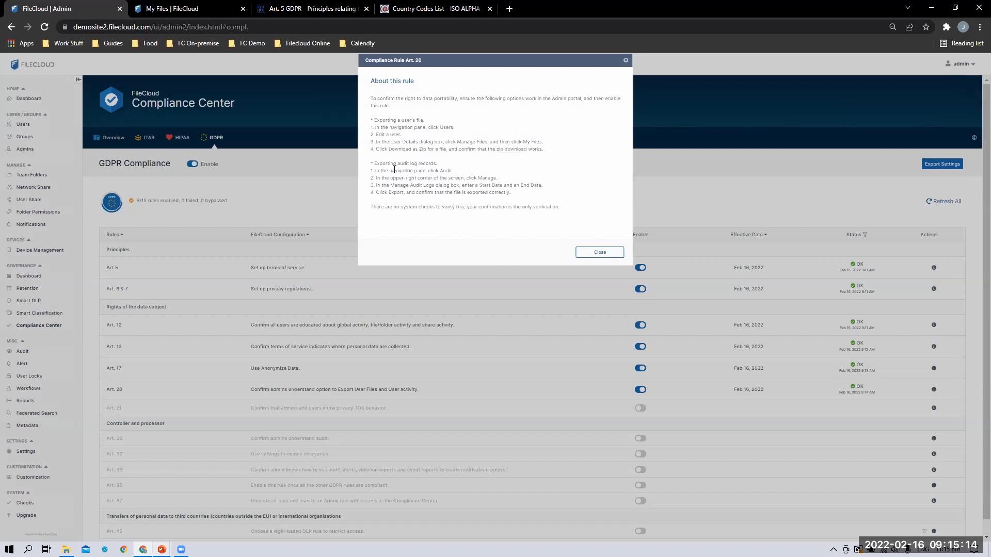
left_click_drag(373, 173, 424, 172)
left_click_drag(472, 184, 562, 185)
left_click(414, 192)
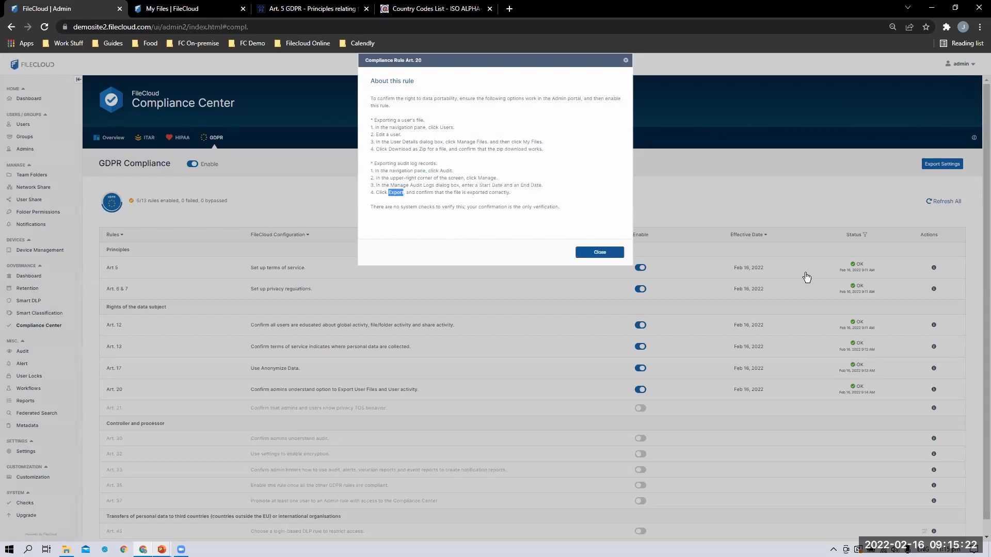
left_click(613, 253)
left_click(23, 127)
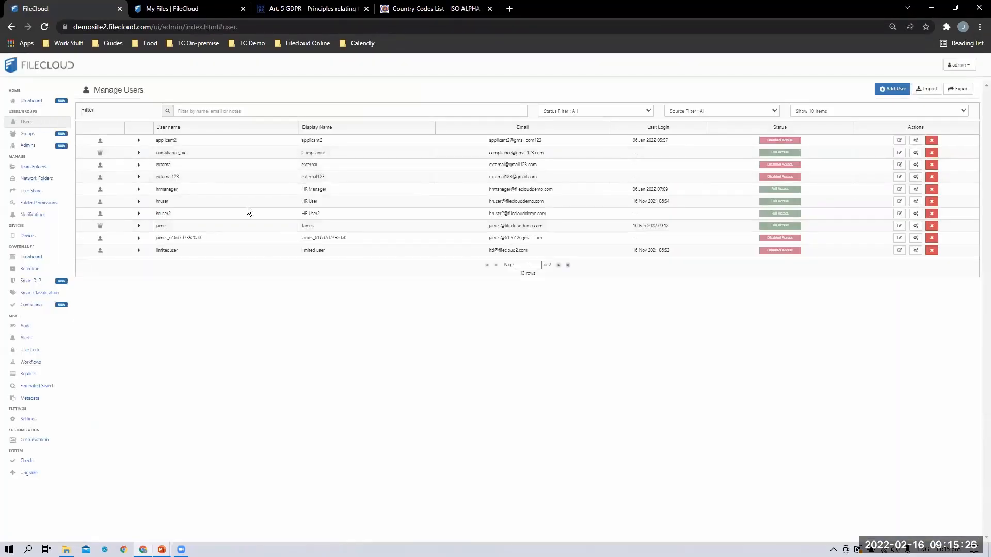
Browse a user's My Files (Moving and backups folders) through Manage Files, then open Audit Logs
left_click(139, 226)
left_click(900, 227)
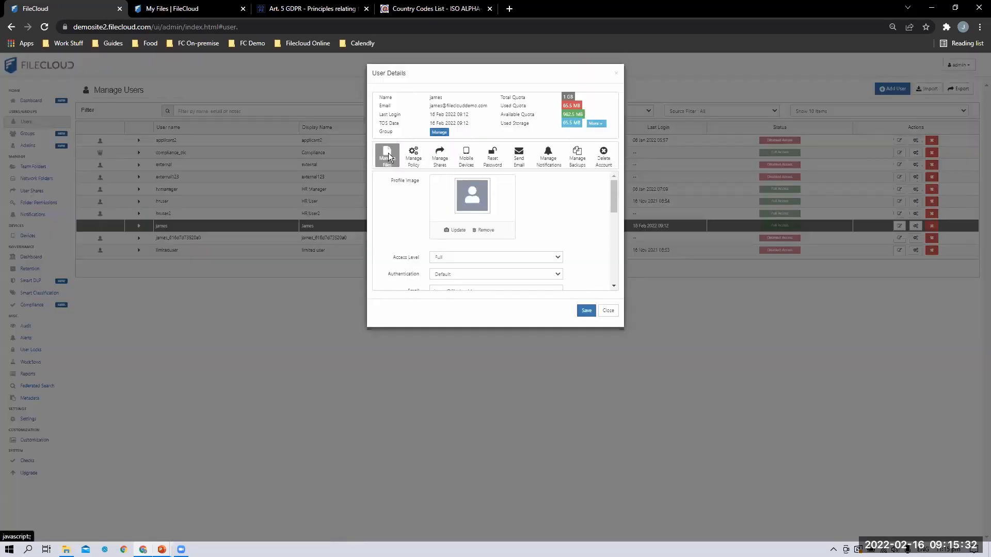
left_click(387, 156)
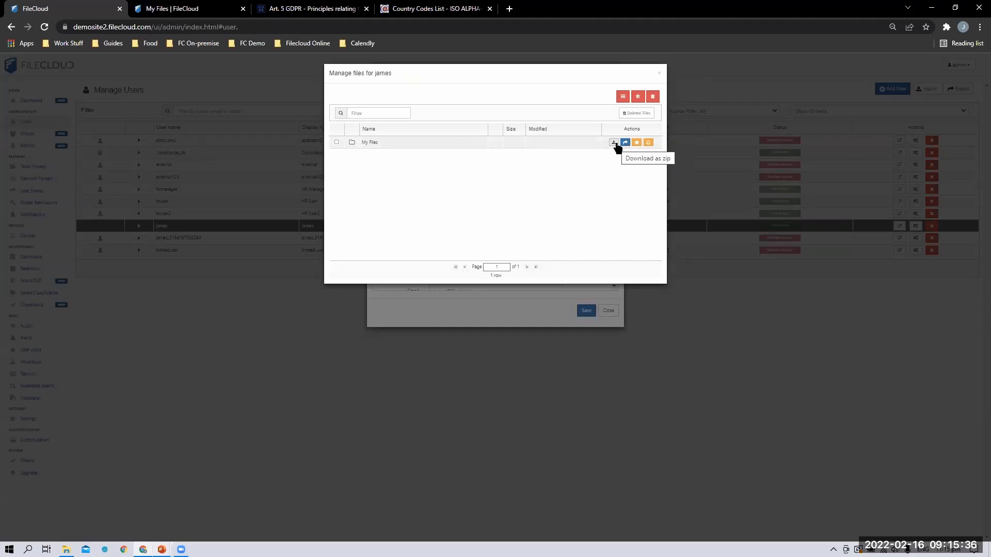
left_click(376, 143)
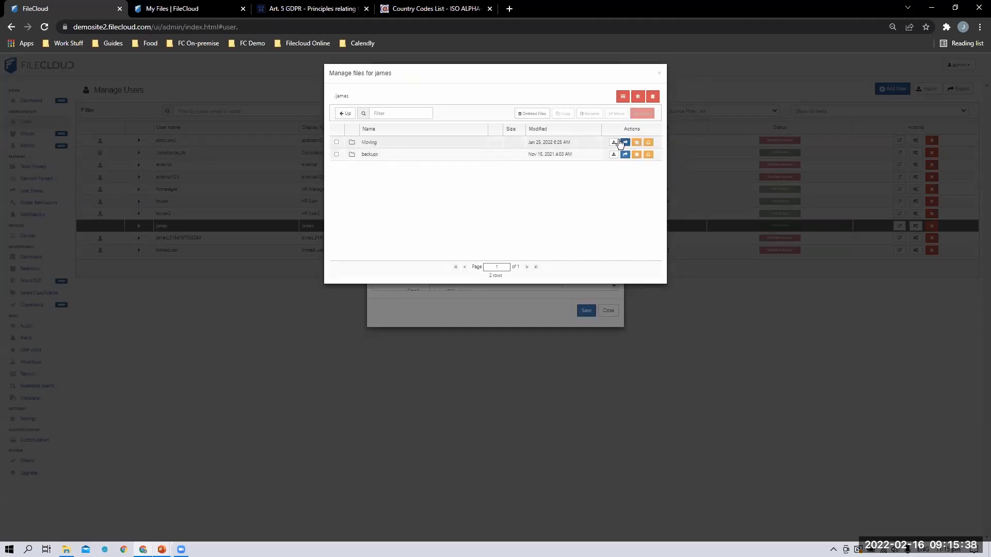
left_click(658, 73)
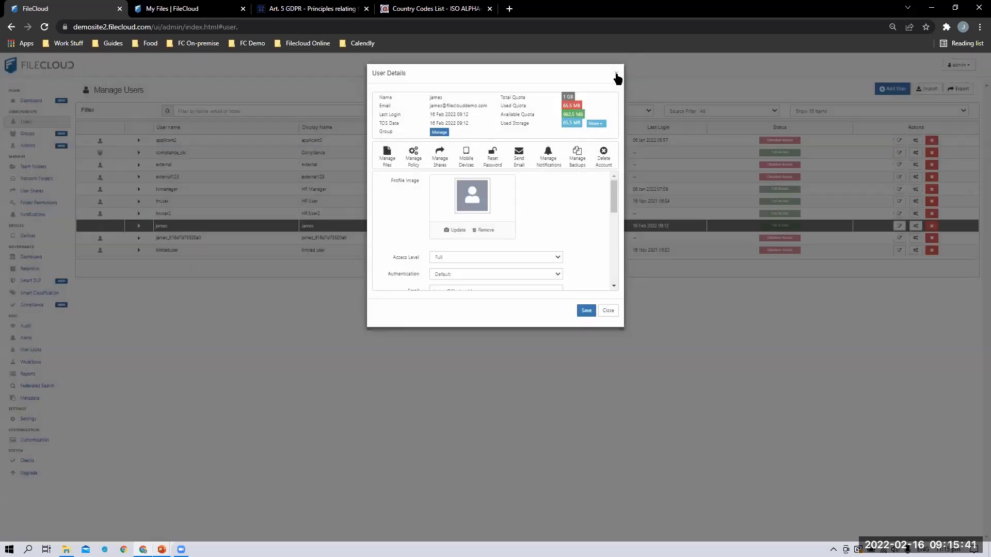
left_click(616, 76)
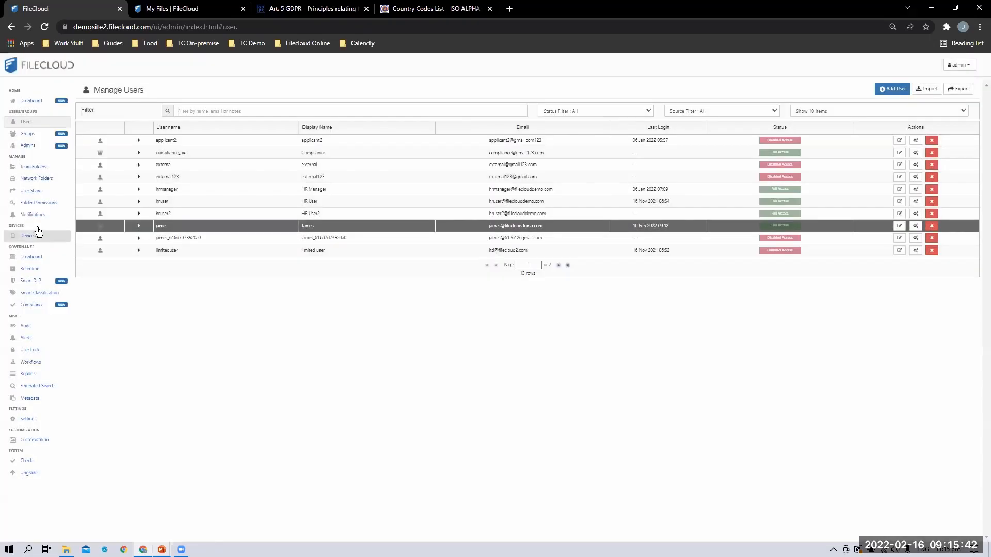
left_click(46, 329)
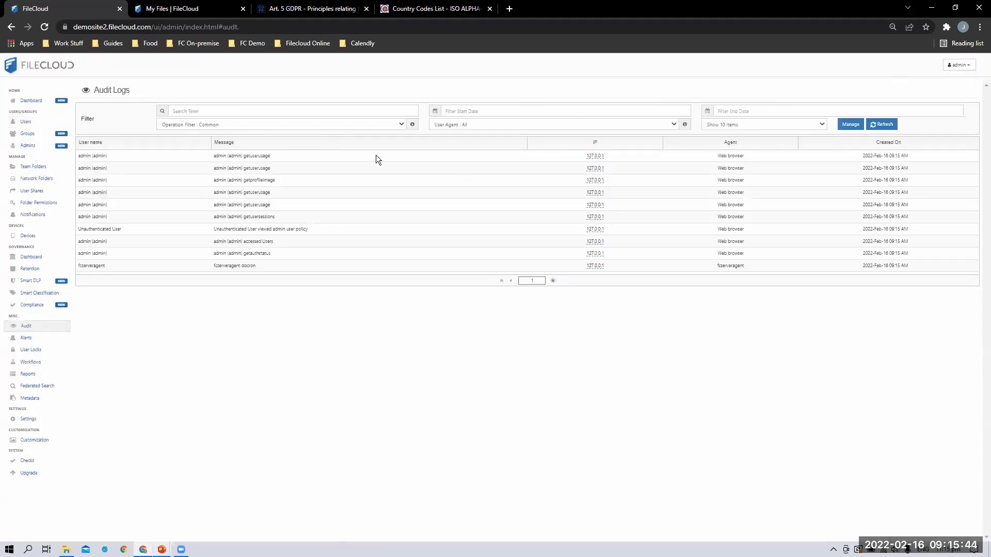
Export audit logs for 2022-02-16 to 2022-02-17, keeping the operation filter at Common
left_click(355, 125)
left_click(573, 74)
left_click(850, 124)
left_click(467, 97)
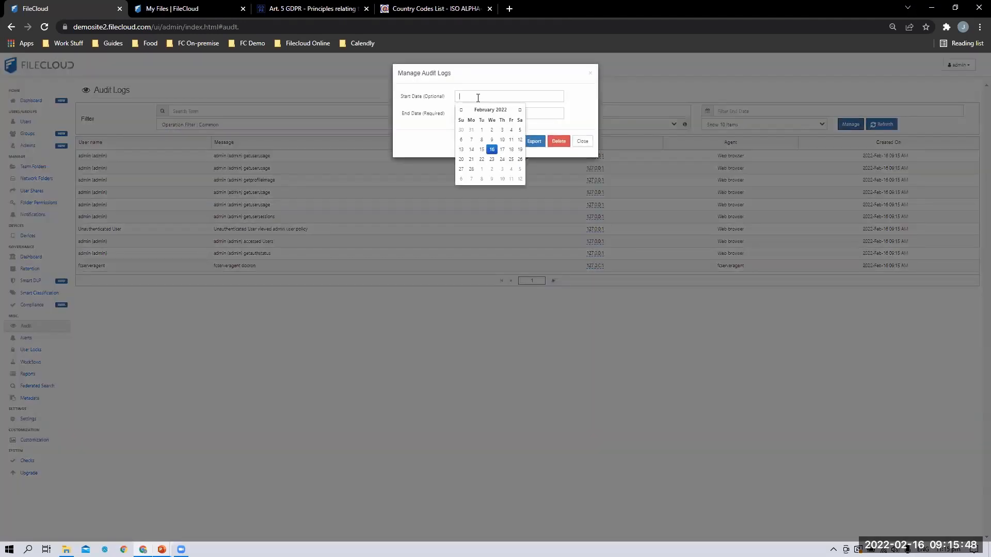
left_click(496, 149)
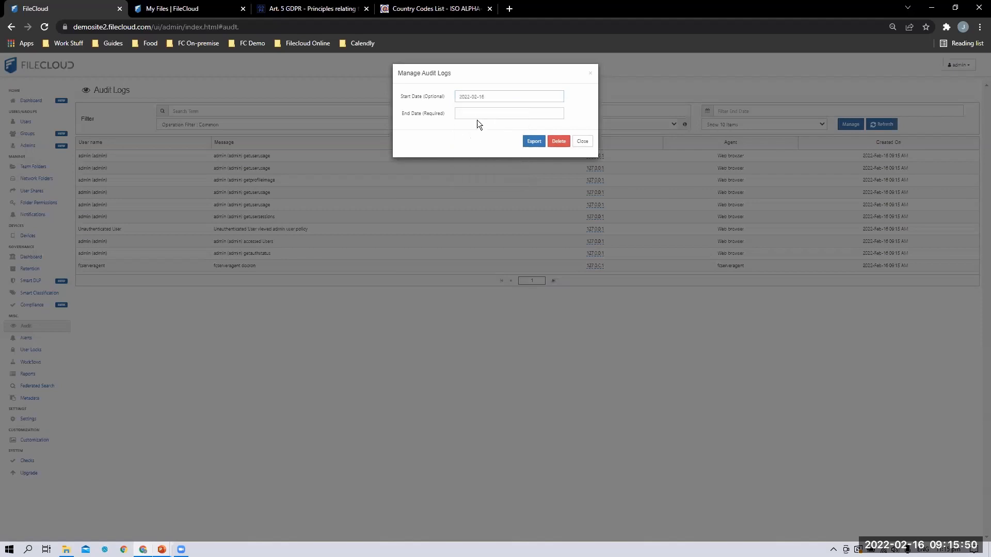
left_click(491, 113)
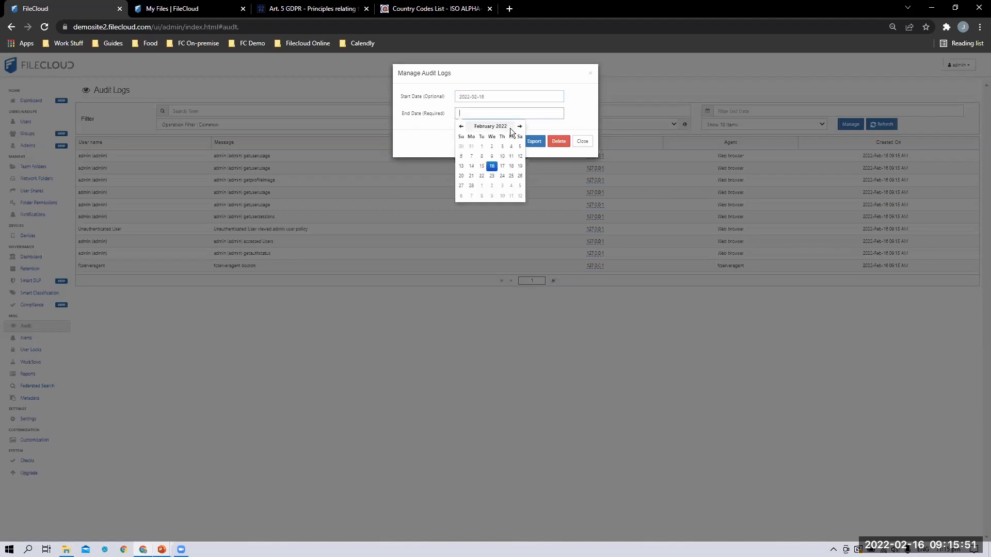
left_click(502, 166)
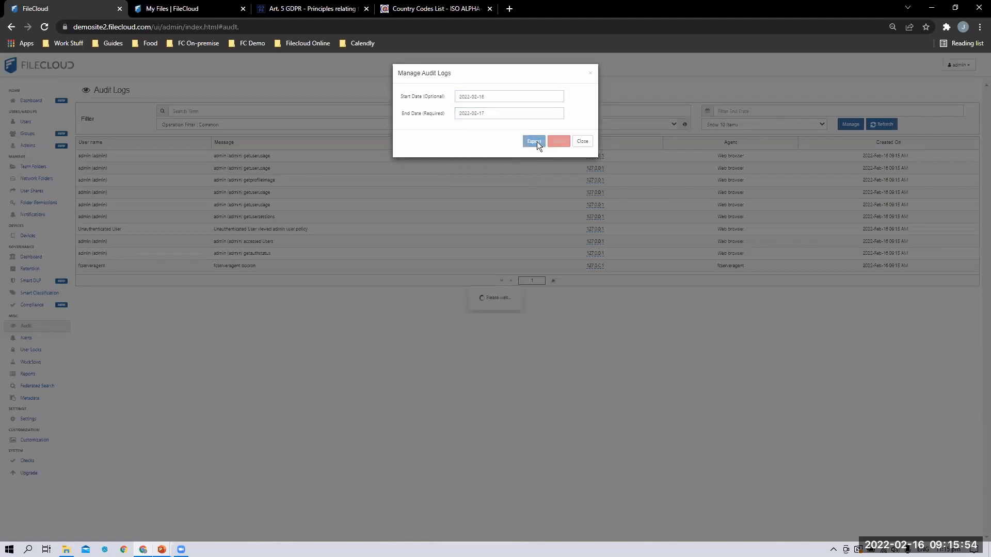
left_click(535, 142)
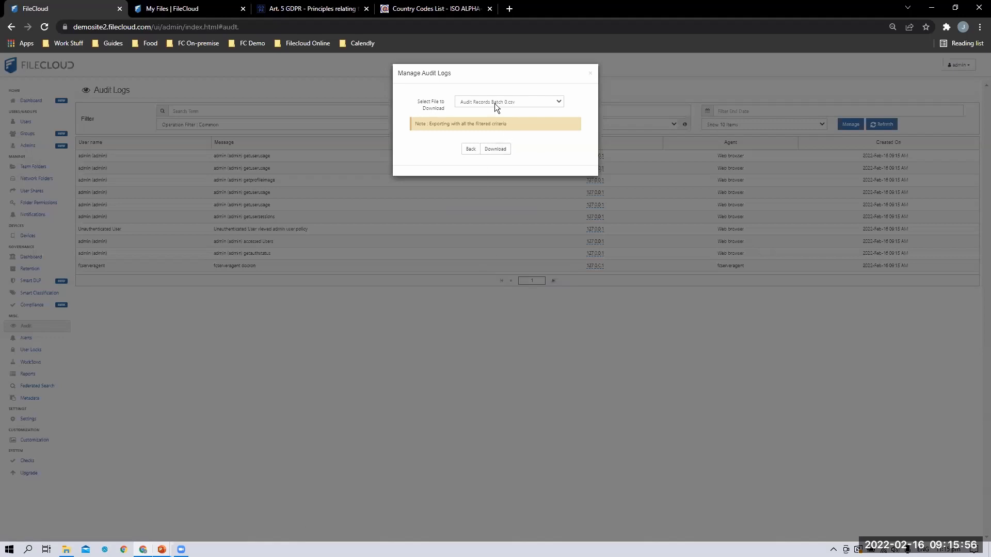
Download the exported Audit Records Batch 0.csv, close the audit log dialog, and go to Compliance
left_click(518, 105)
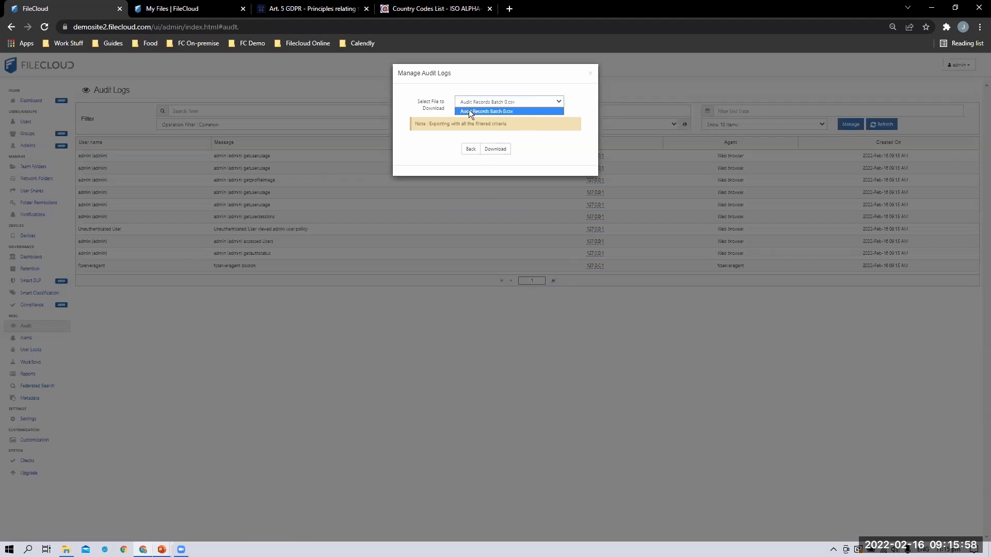
left_click(516, 152)
left_click(496, 150)
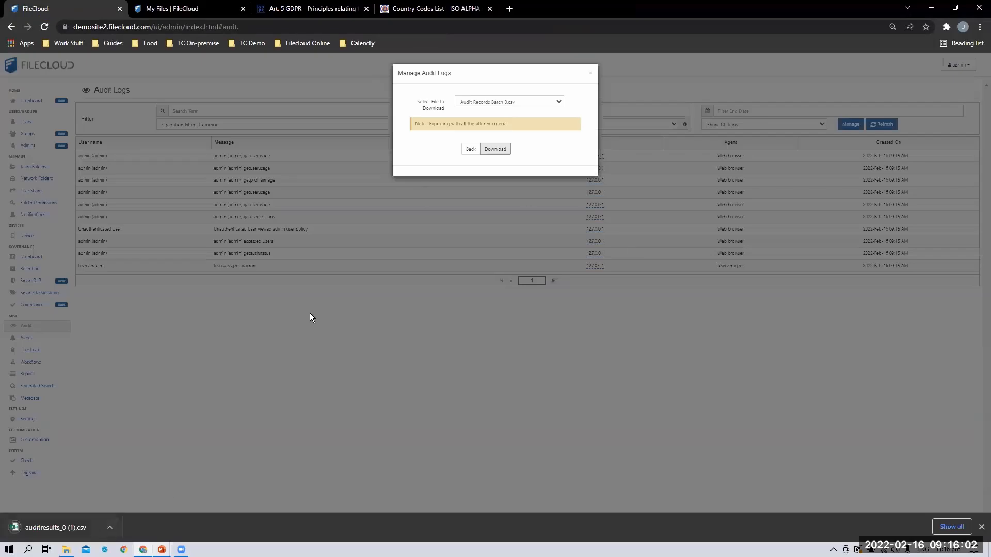
left_click(470, 148)
left_click(524, 229)
left_click(51, 305)
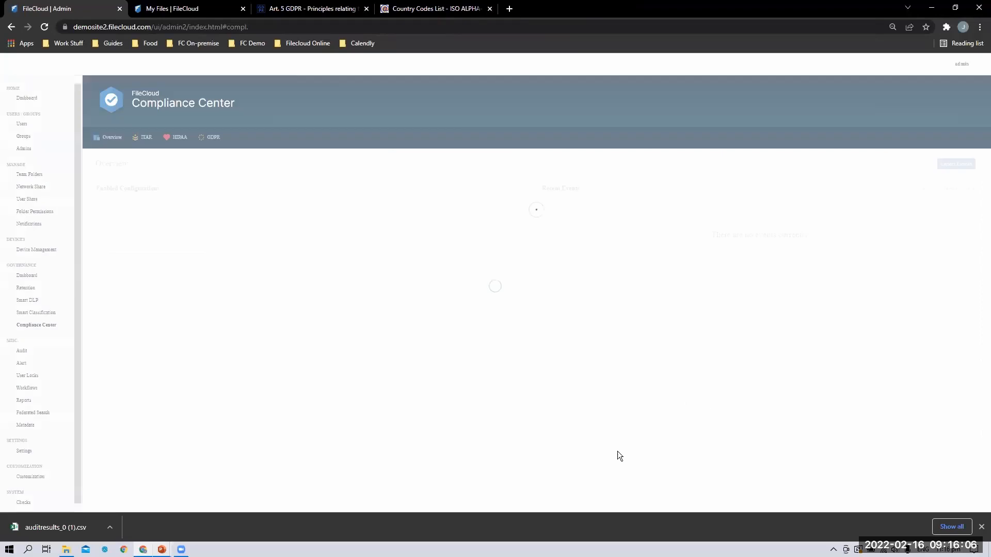
Switch on the GDPR Art. 21 privacy TOS rule
left_click(211, 138)
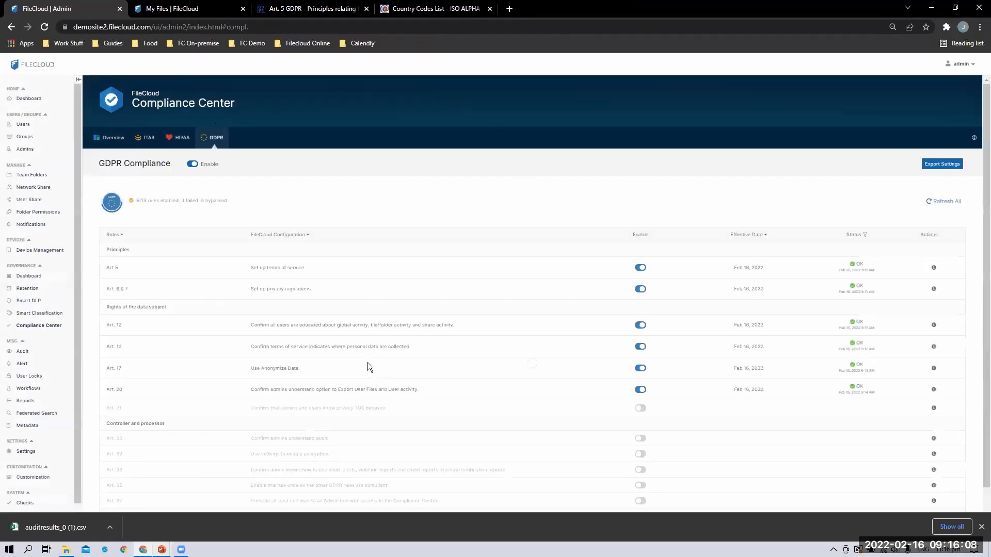
scroll(369, 369, "down", 1)
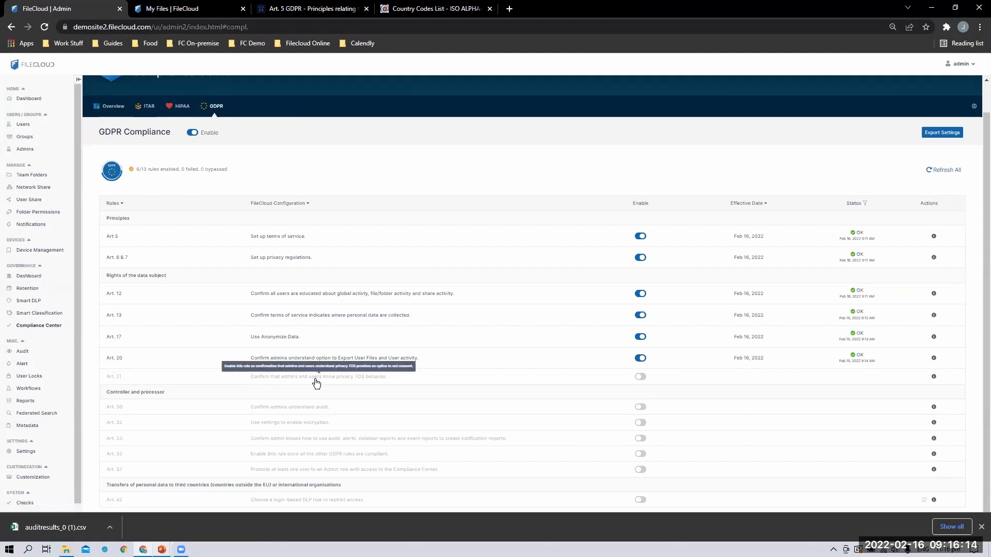
left_click(641, 377)
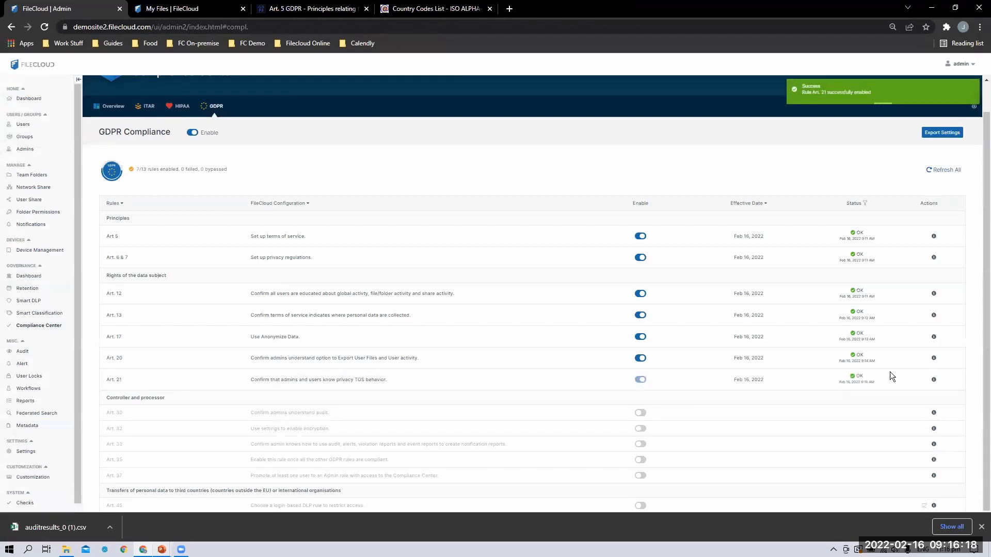
Review the Art. 21 rule details and its TOS setup steps, then close them
left_click(934, 380)
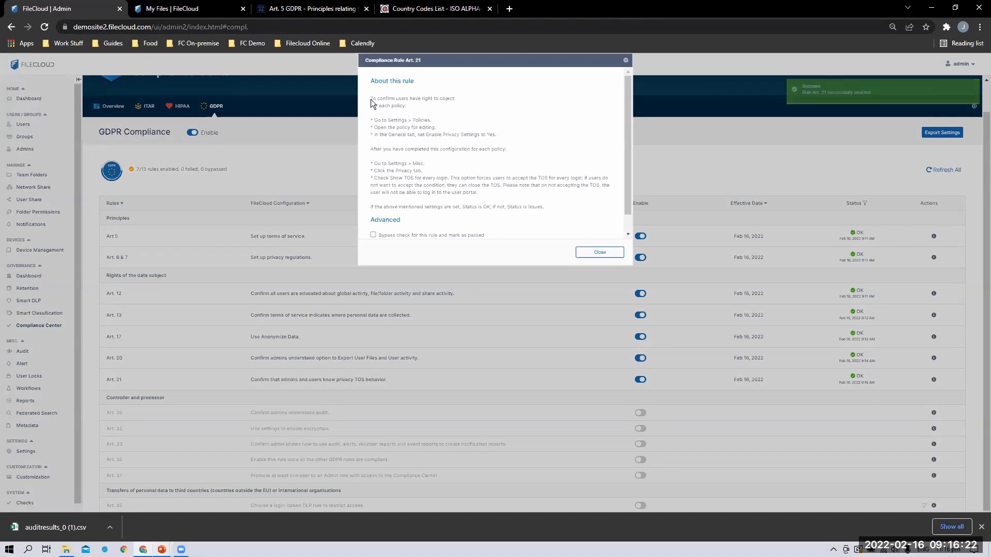
left_click_drag(369, 119, 511, 143)
left_click(382, 125)
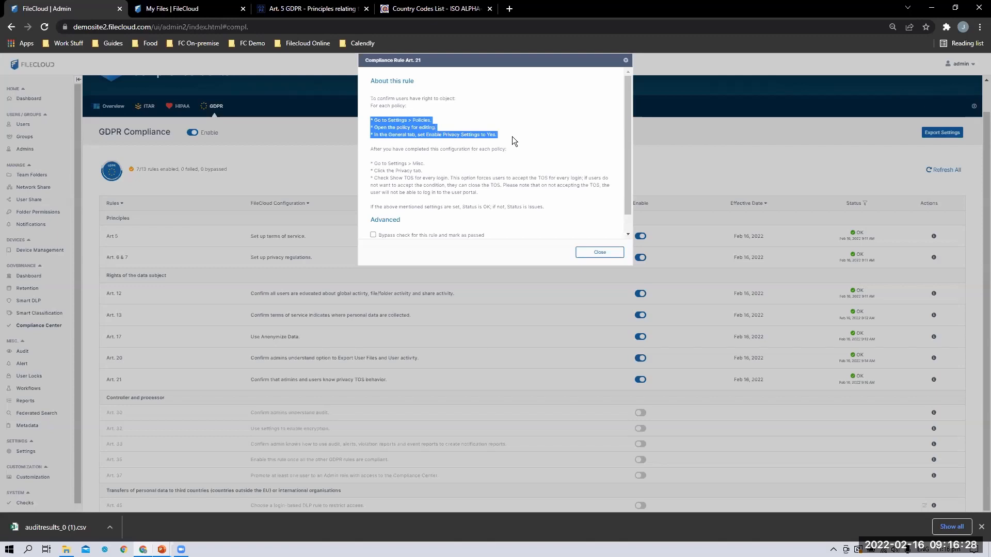
left_click(377, 166)
left_click_drag(413, 174, 479, 197)
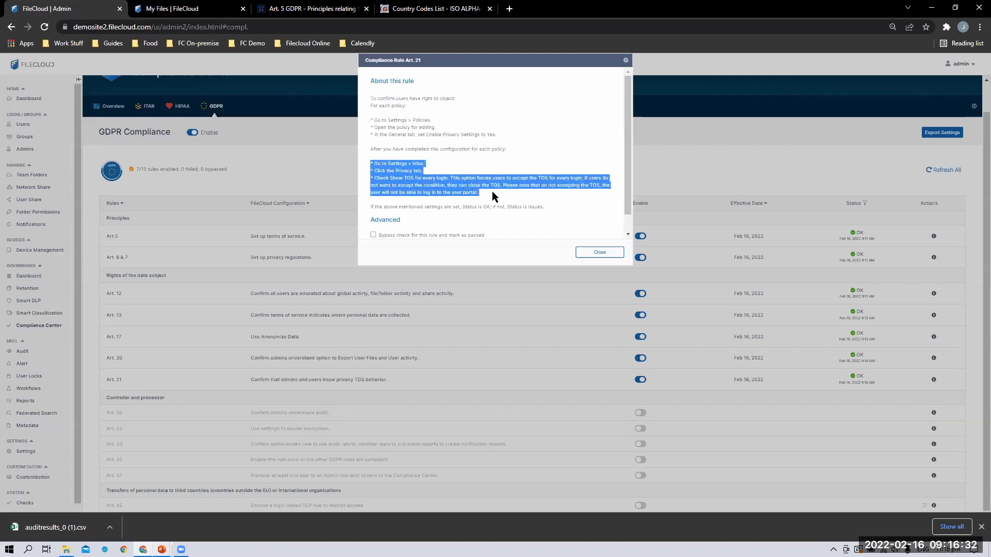
left_click(601, 251)
left_click_drag(387, 380, 106, 380)
left_click_drag(328, 262, 127, 233)
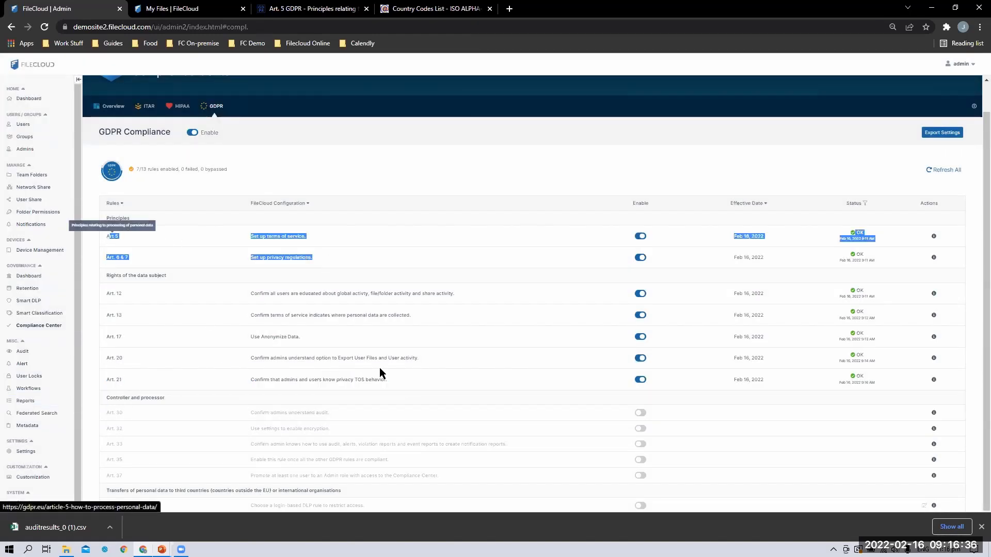
left_click(419, 380)
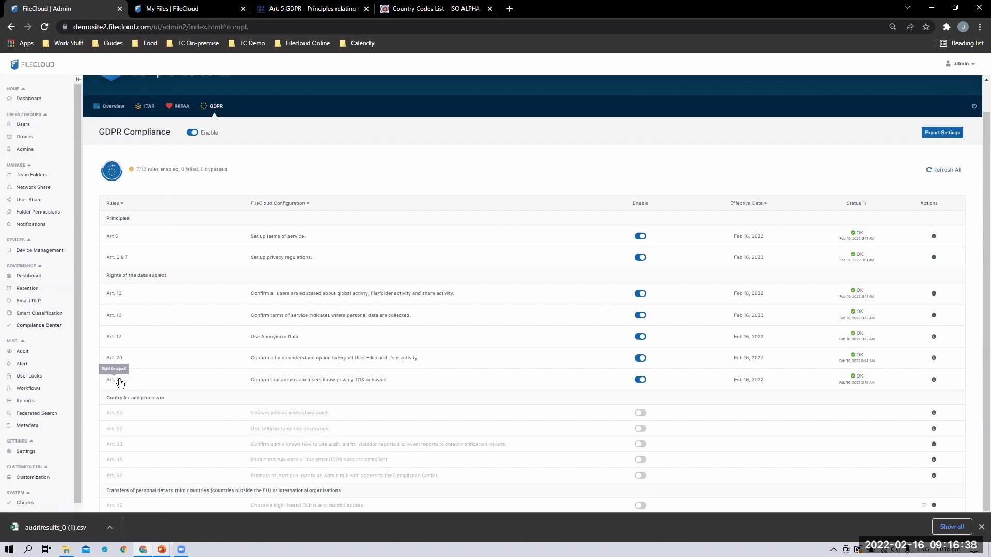
scroll(671, 470, "down", 1)
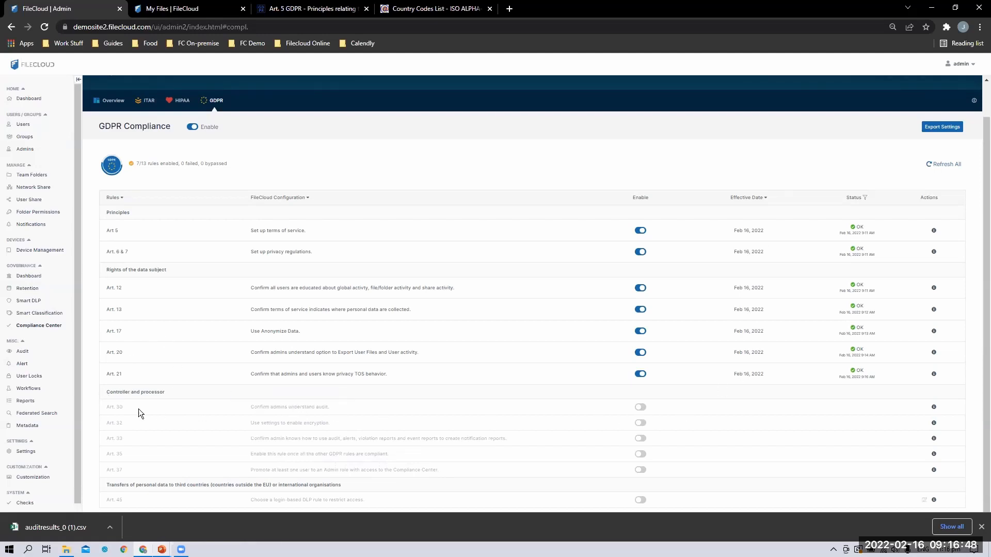
Enable the GDPR Art. 30 audit rule and review its Request/Full audit requirements
left_click(640, 407)
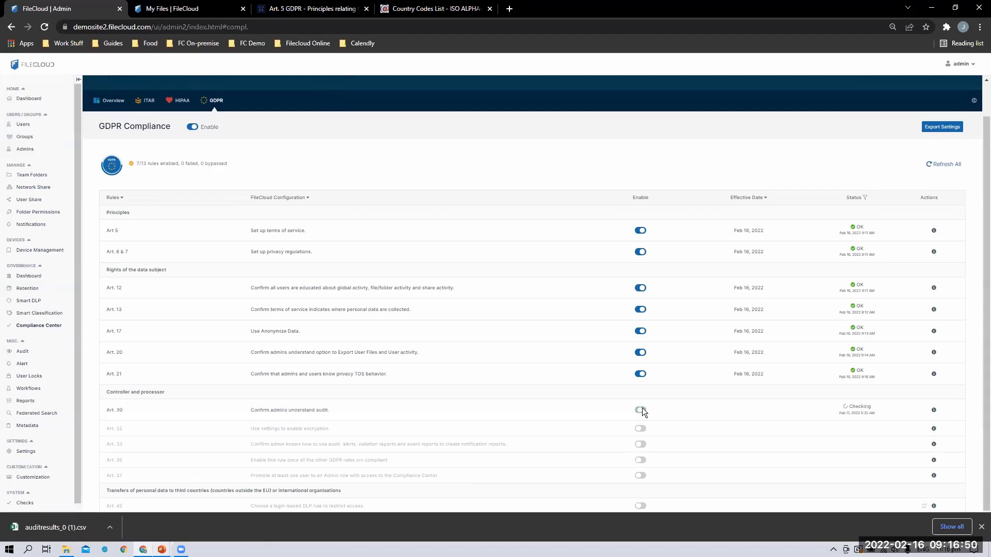
left_click(934, 409)
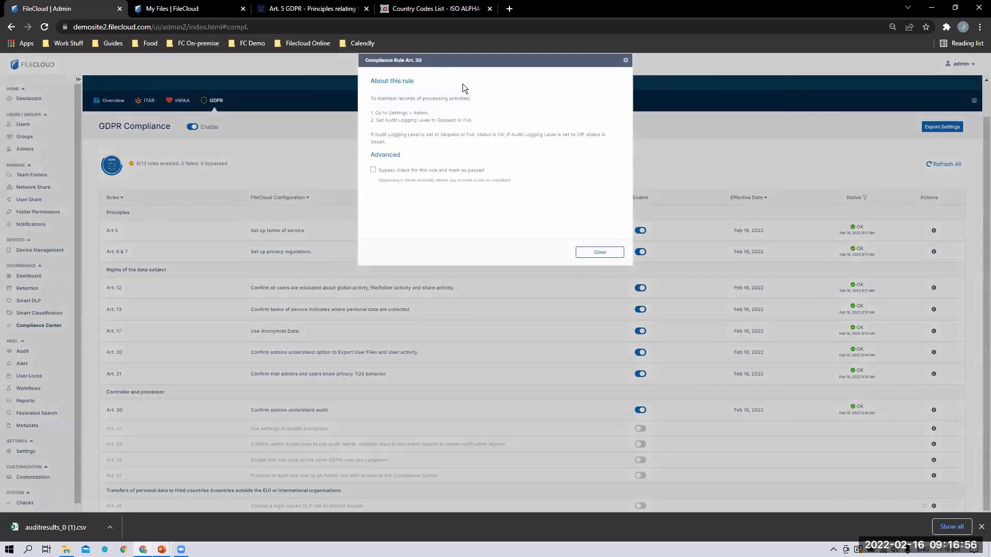
left_click_drag(374, 113, 485, 122)
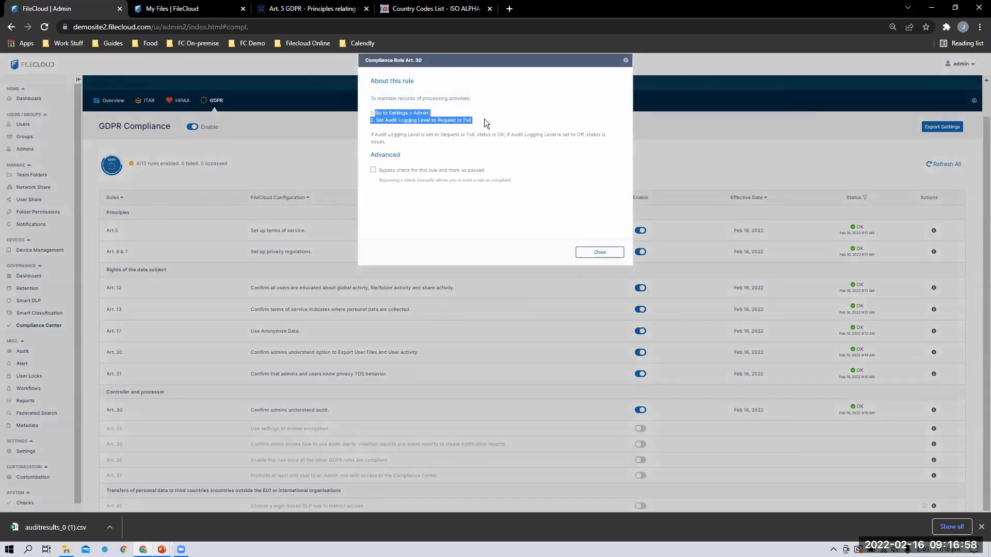
double_click(446, 118)
double_click(465, 118)
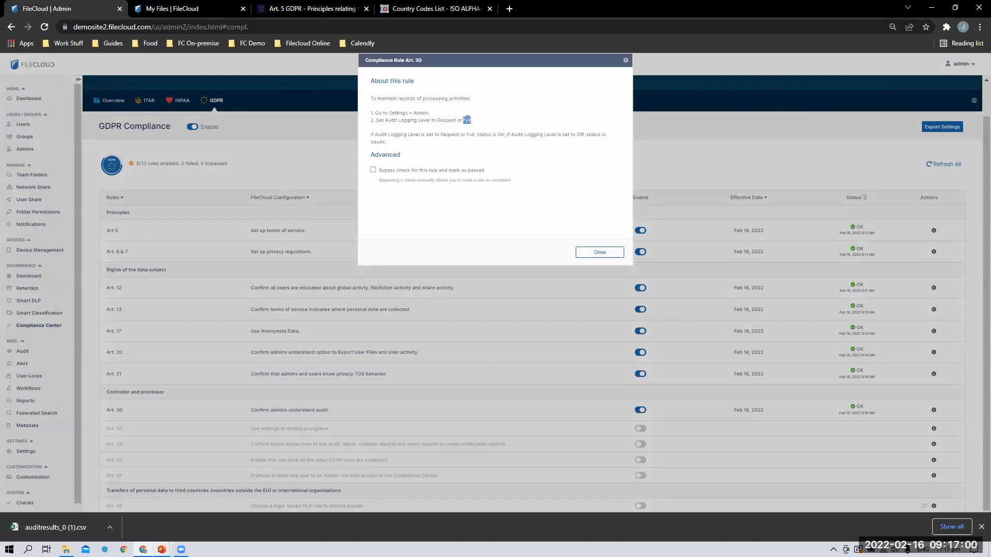
left_click(600, 252)
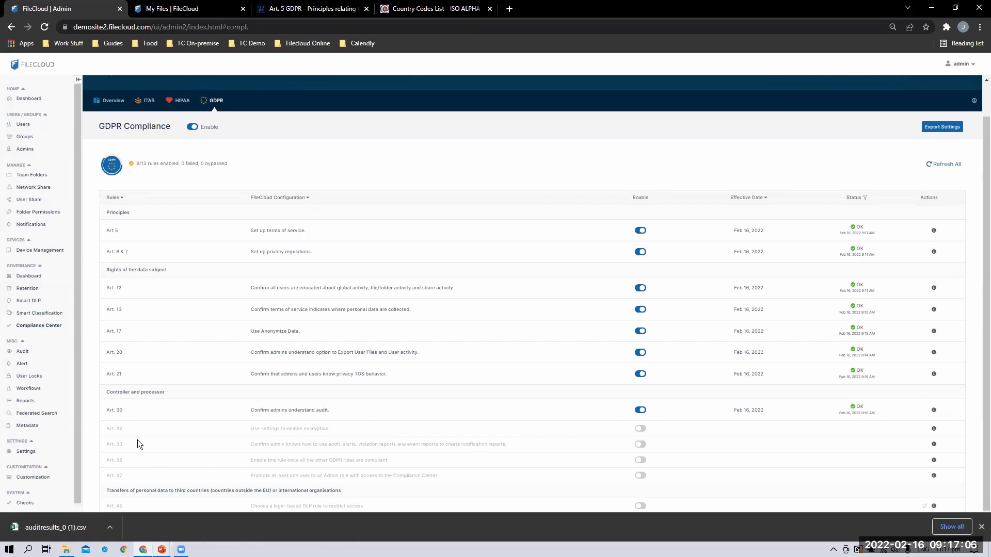
In Admin settings, check Audit Settings and leave Audit Logging Level at REQUEST
left_click(23, 452)
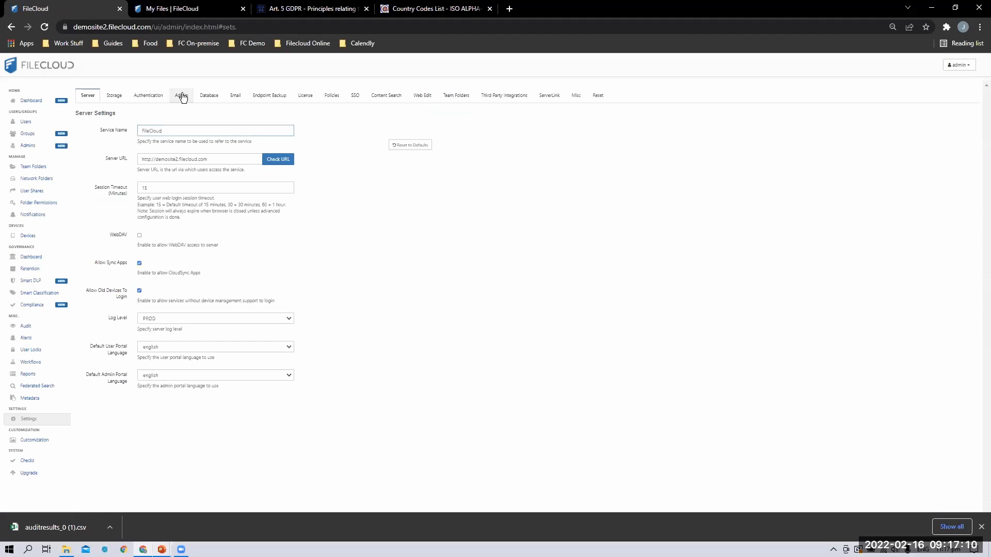
left_click(182, 95)
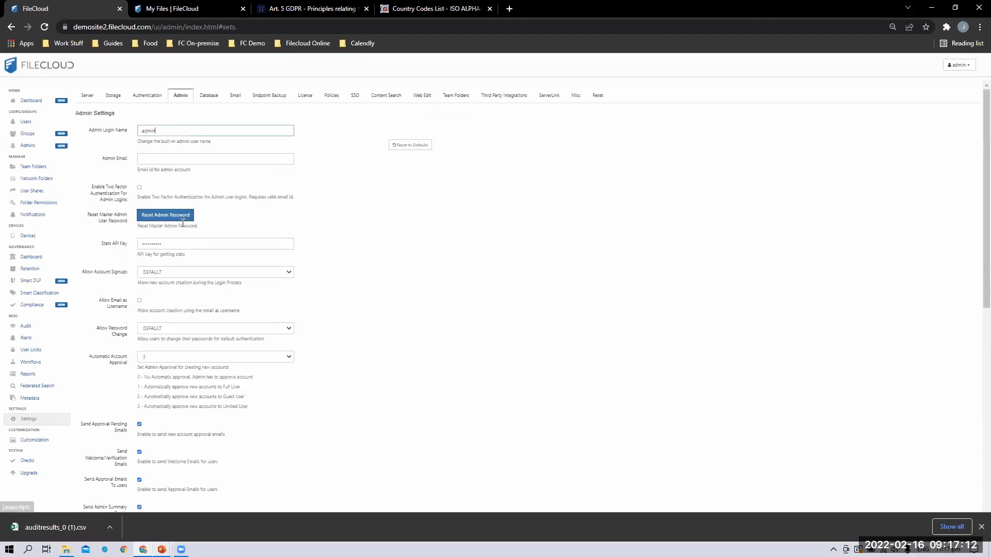
scroll(114, 292, "down", 7)
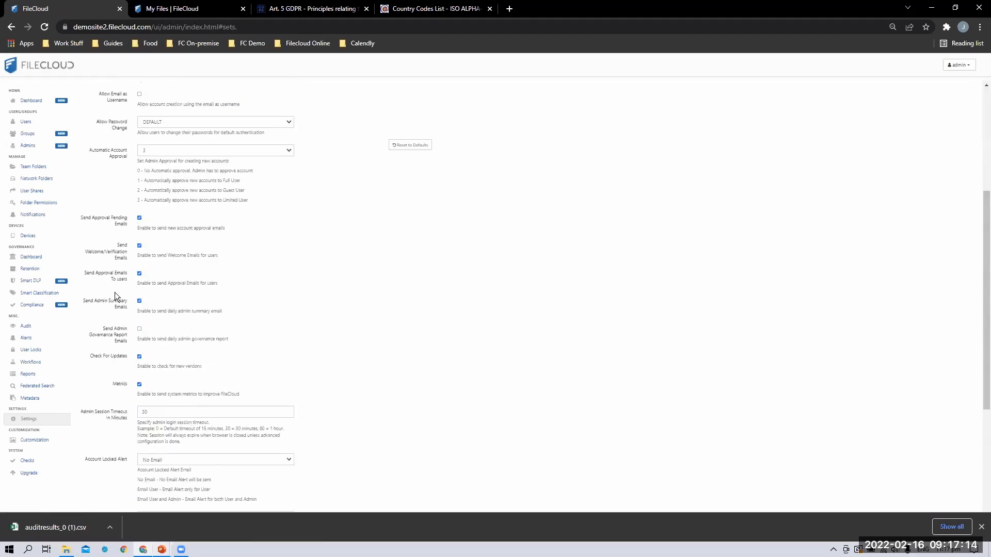
scroll(129, 320, "down", 1)
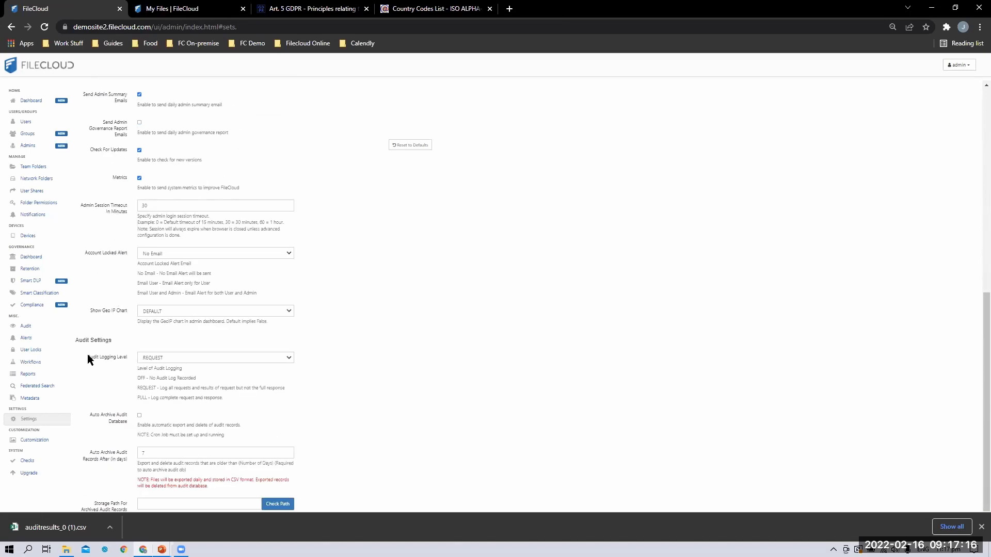
left_click(170, 356)
left_click(168, 367)
left_click(172, 361)
left_click(170, 372)
left_click(237, 396)
scroll(171, 356, "up", 2)
Back on the GDPR rules, enable the Art. 32 encryption rule
left_click(36, 304)
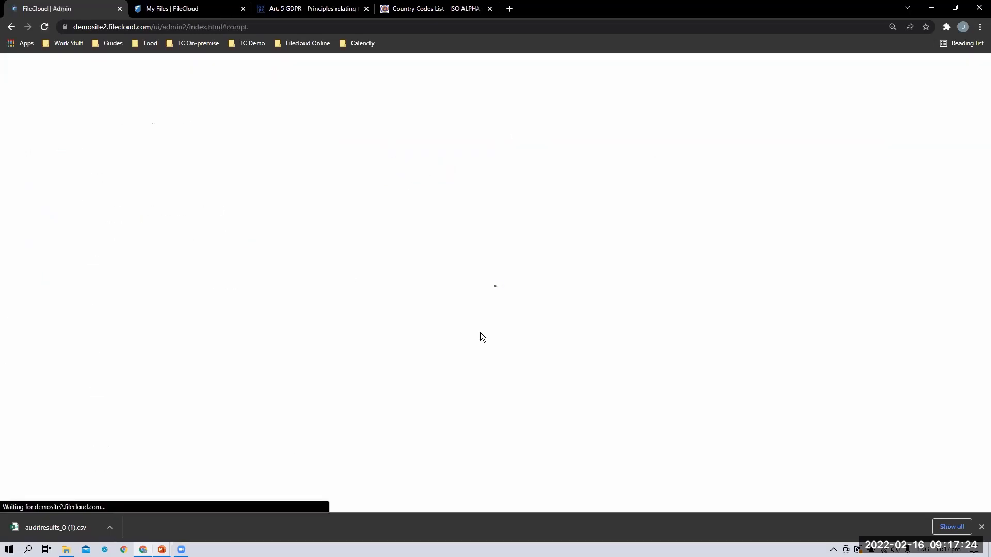
left_click(214, 137)
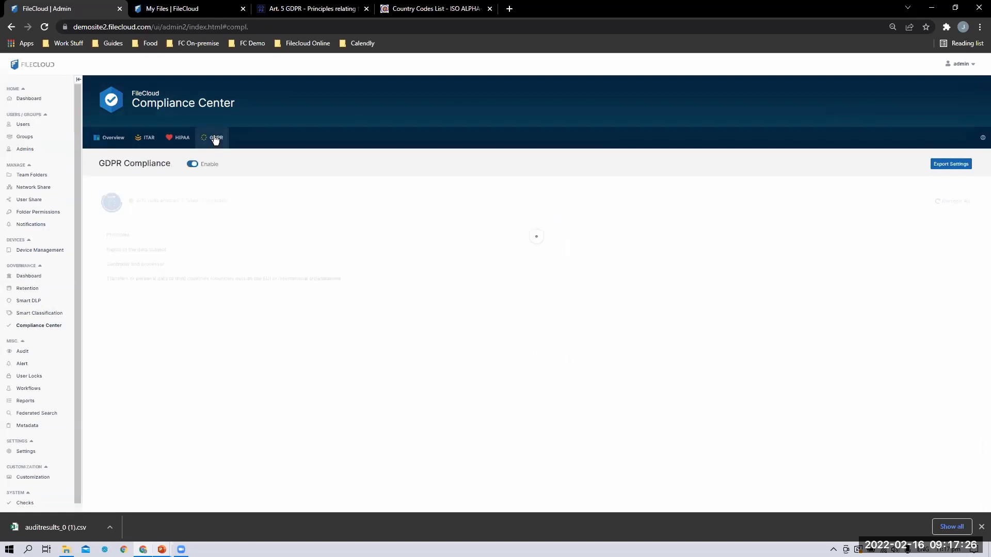
scroll(168, 425, "down", 1)
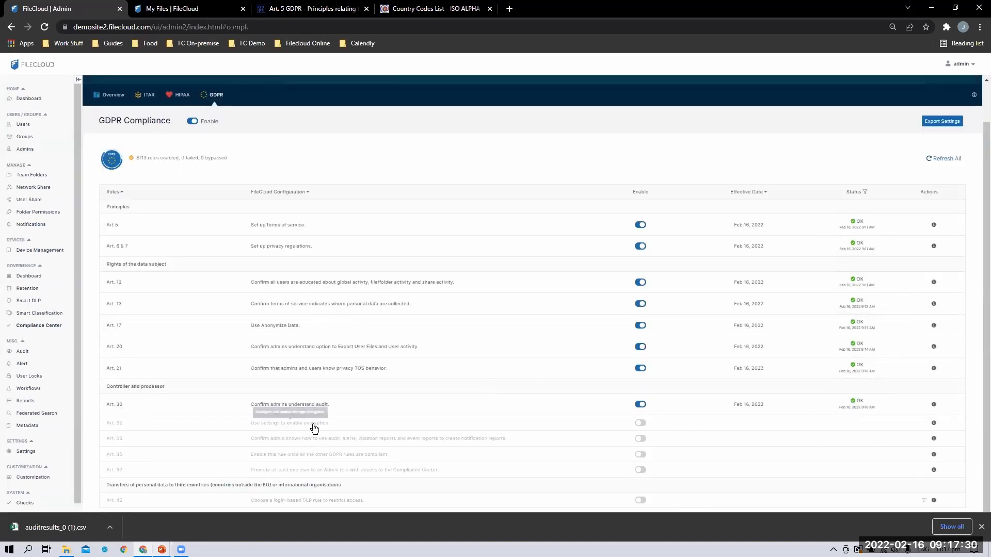
left_click(639, 423)
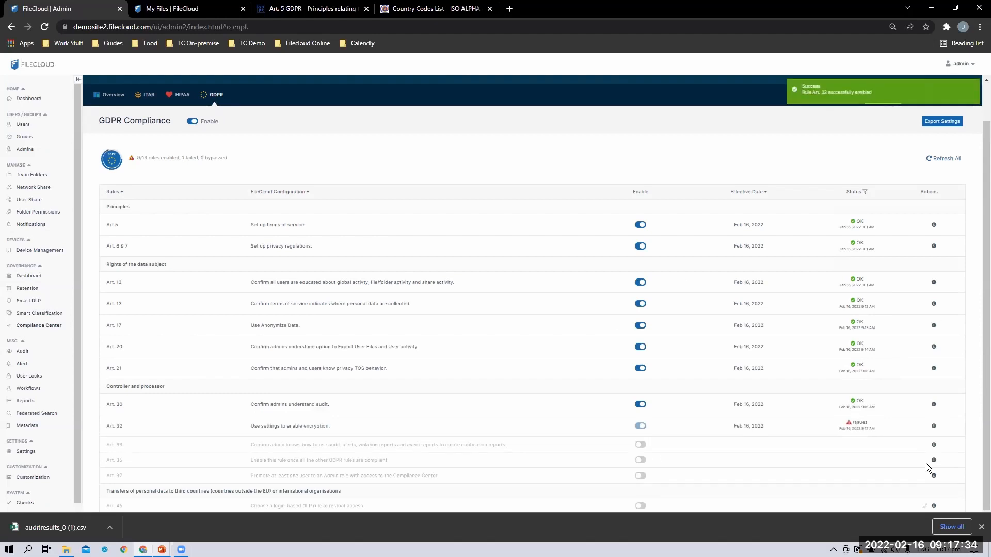
Review Art. 32's storage-not-encrypted issue and its encryption setup details
left_click(864, 429)
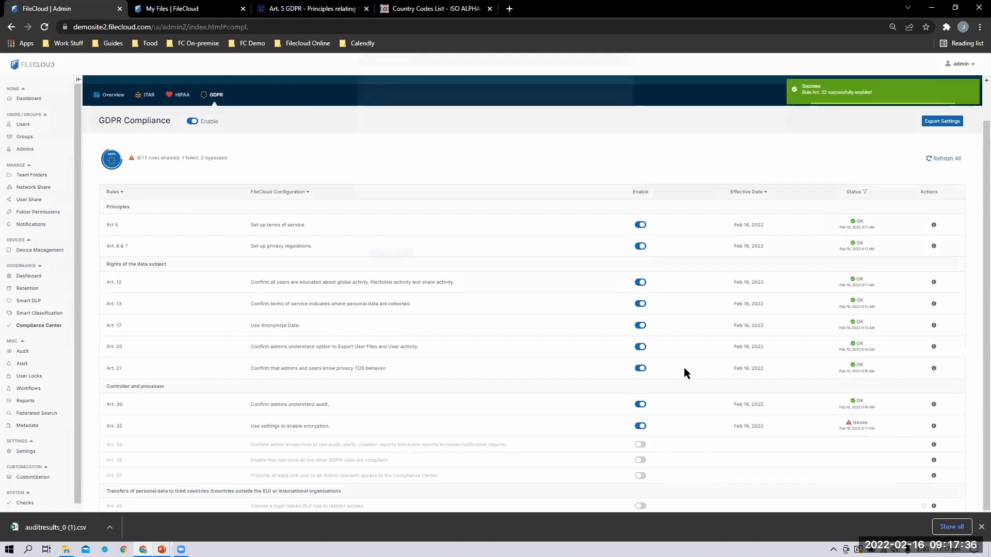
left_click_drag(467, 119, 539, 119)
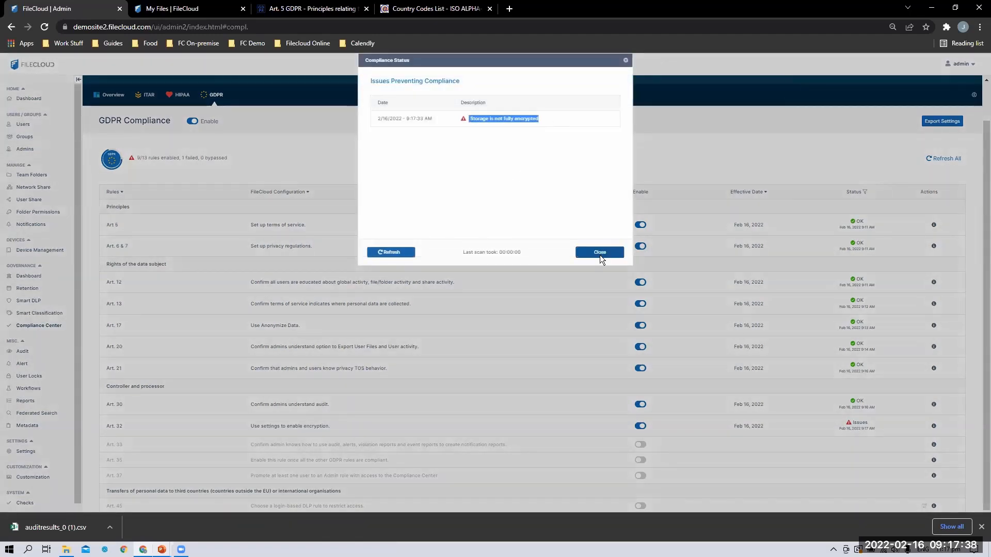
left_click(599, 251)
left_click(933, 426)
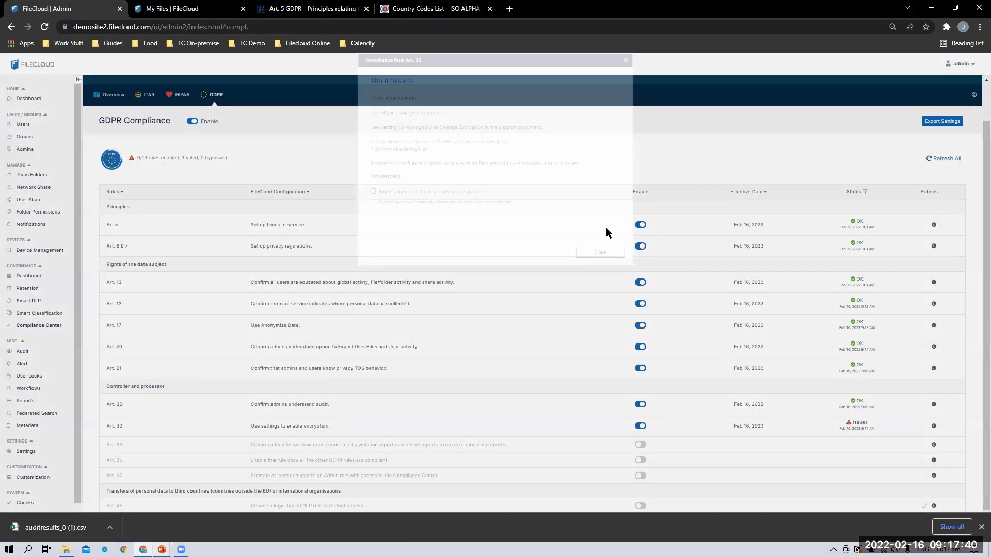
left_click_drag(376, 141, 464, 148)
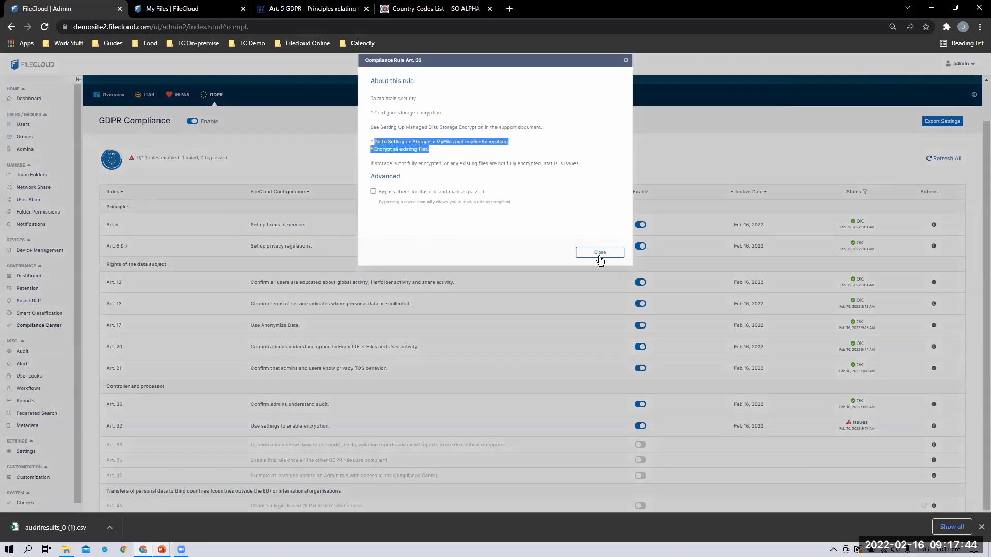
left_click(582, 255)
Inspect storage encryption settings, leave them at No Encryption, and return to Compliance
left_click(27, 452)
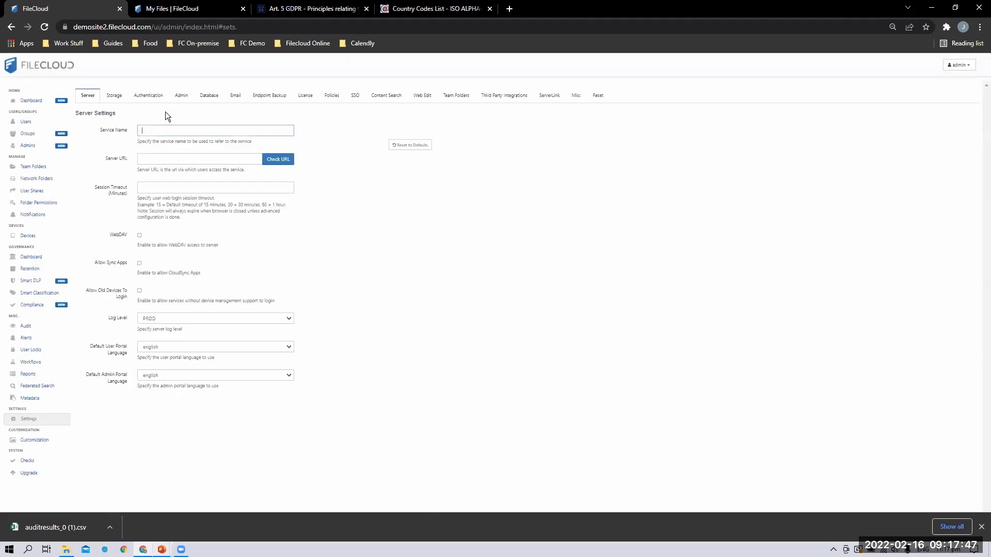
left_click(117, 95)
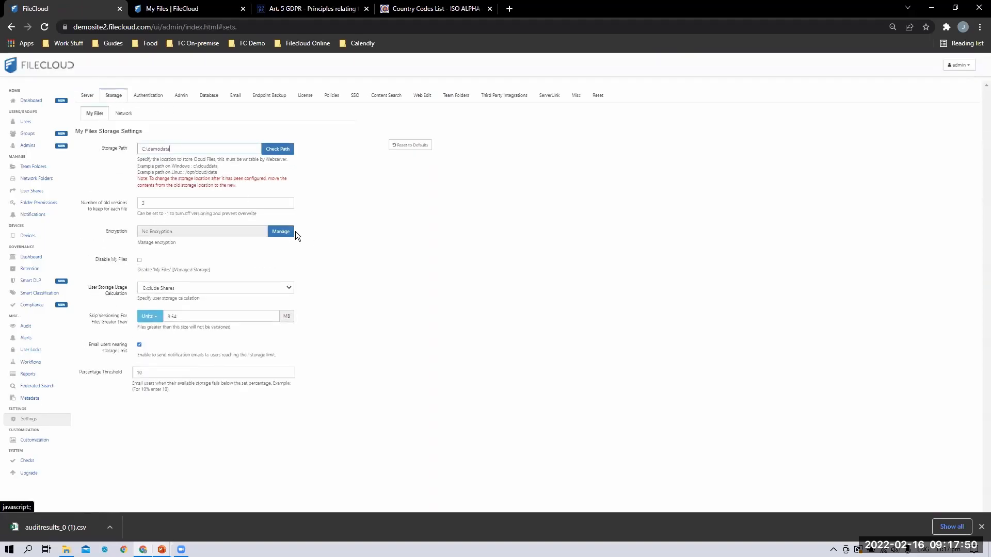
left_click_drag(106, 231, 134, 228)
left_click(280, 230)
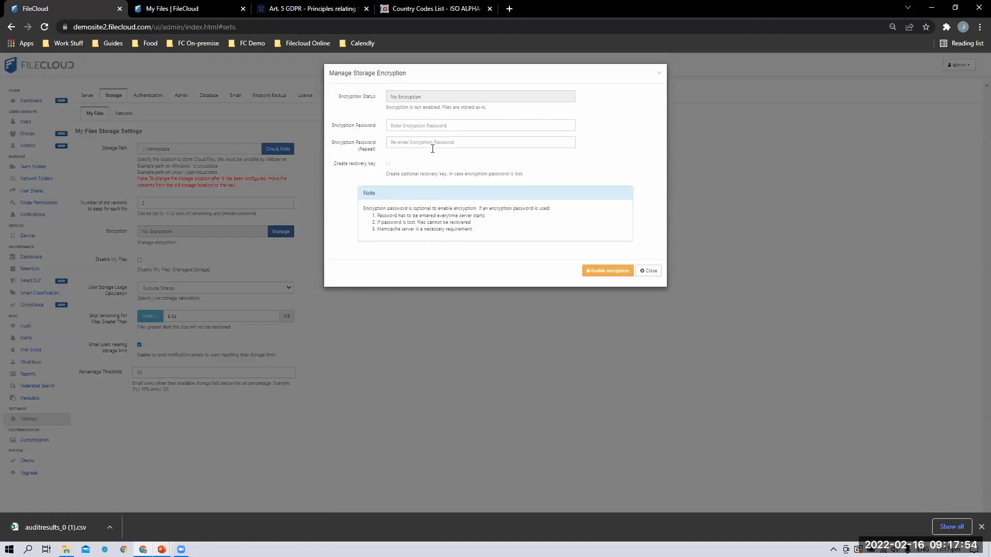
left_click(648, 271)
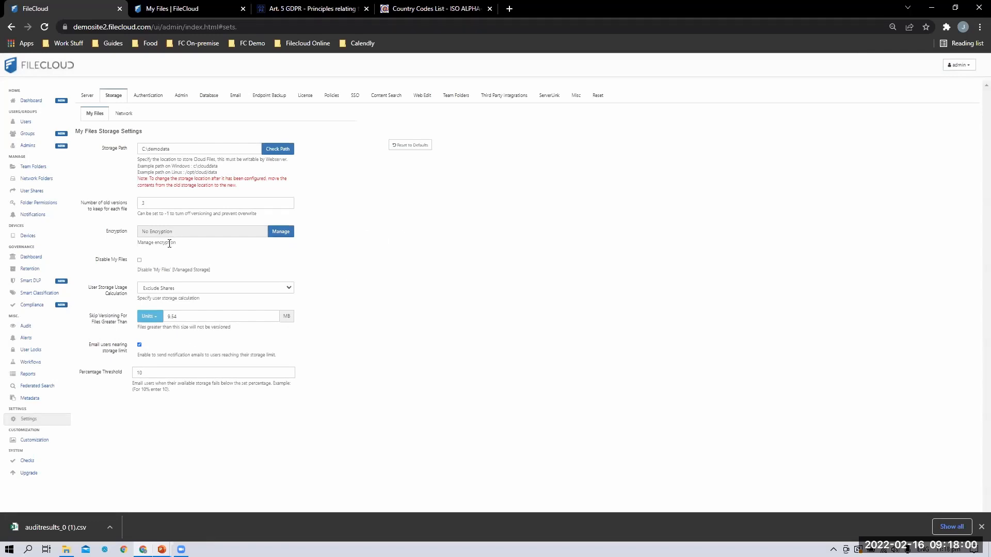
left_click(32, 305)
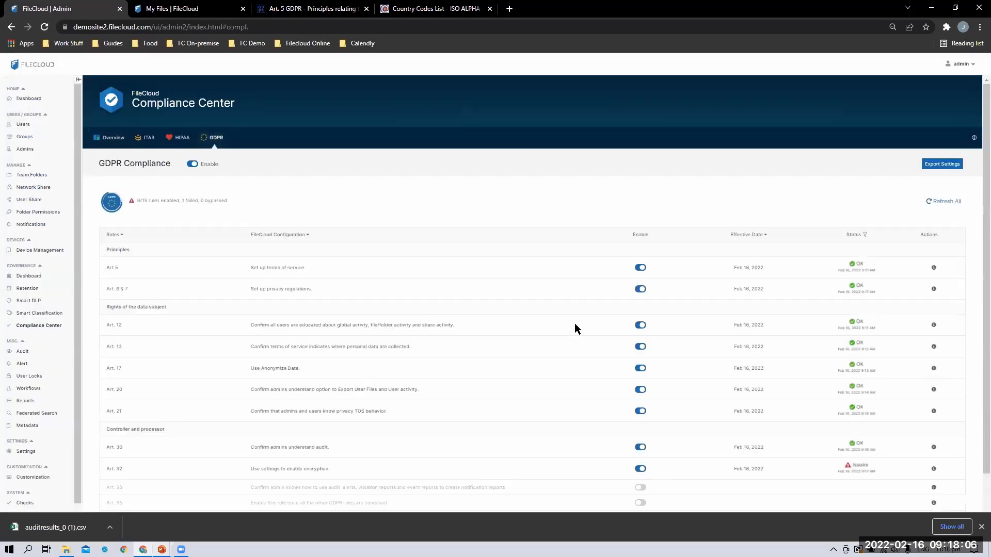
Enable the GDPR Art. 33 breach-notification rule and read its About this rule details
scroll(499, 431, "down", 1)
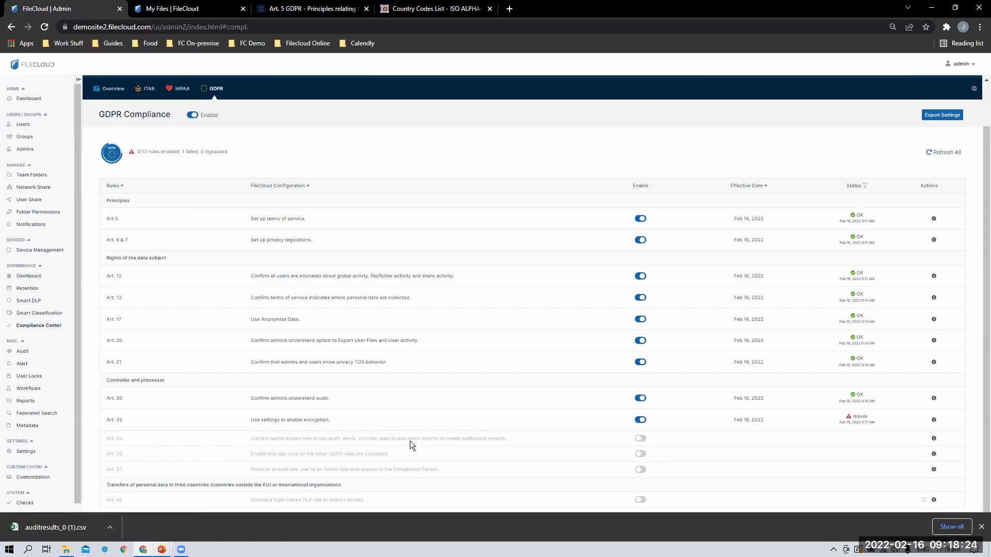
left_click(639, 440)
left_click_drag(506, 453, 237, 436)
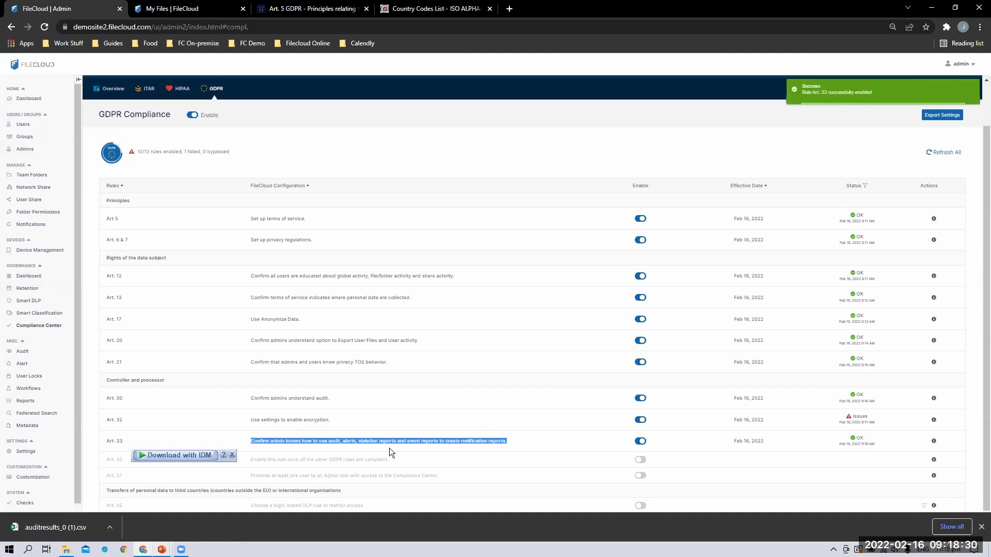
left_click(955, 455)
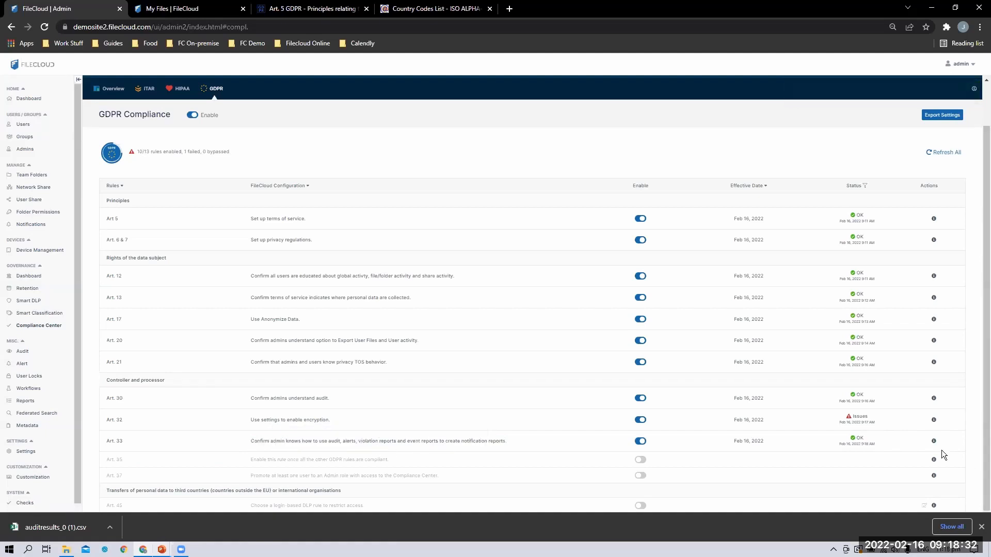
left_click(933, 441)
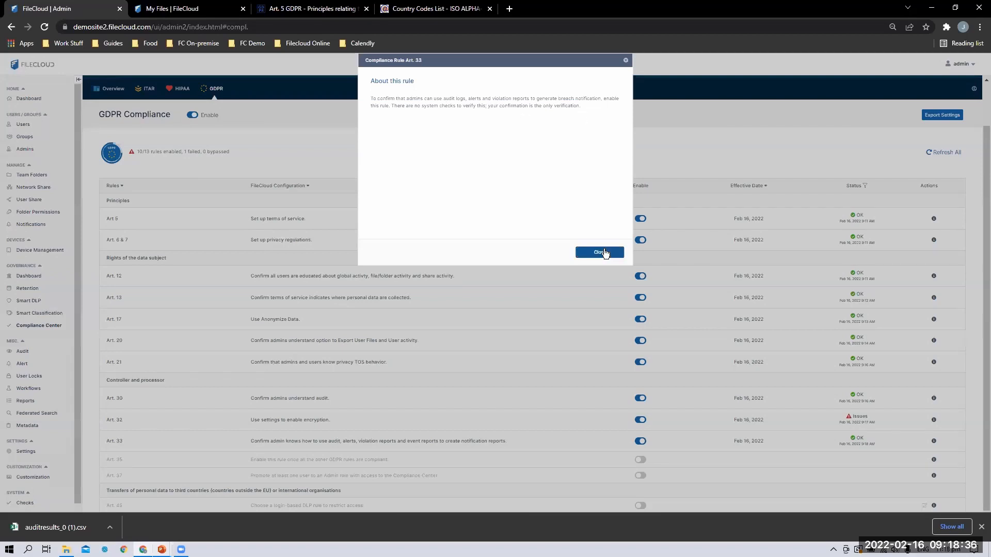
left_click_drag(438, 99, 469, 99)
double_click(474, 98)
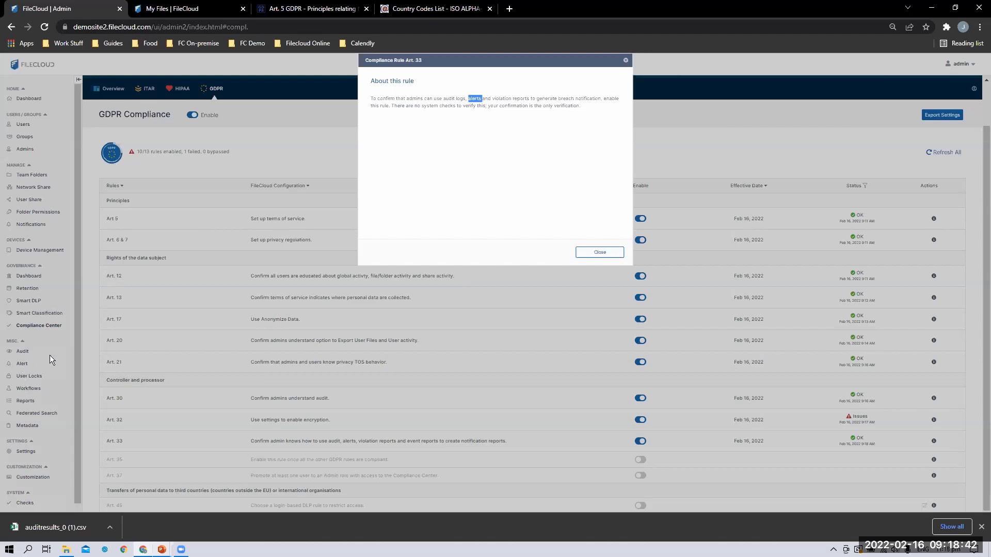
left_click(607, 115)
left_click(599, 252)
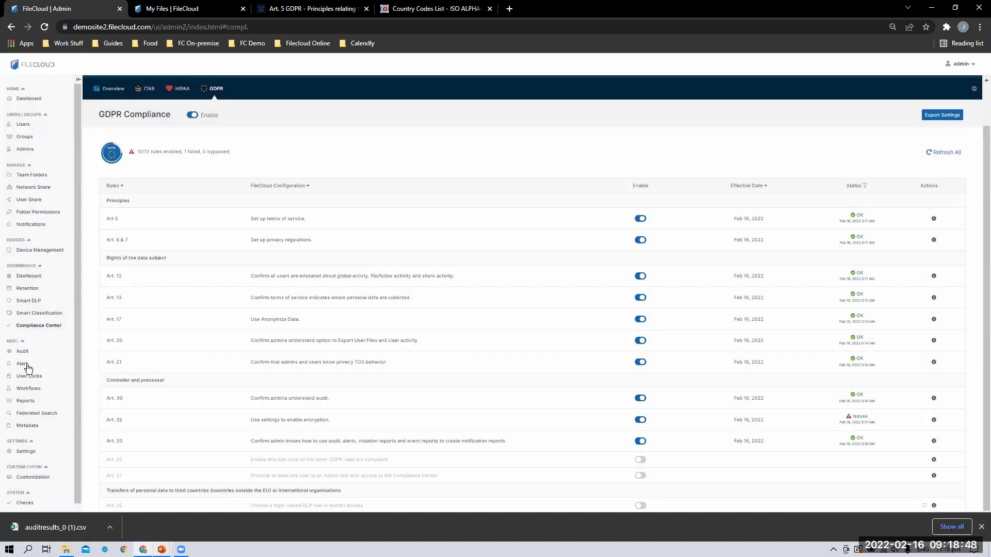
scroll(10, 390, "down", 1)
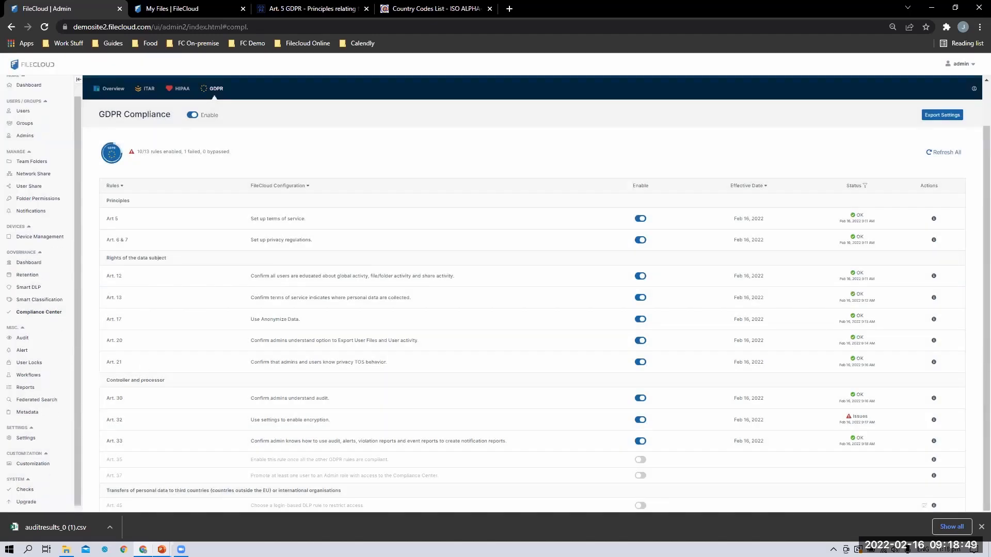
left_click(24, 338)
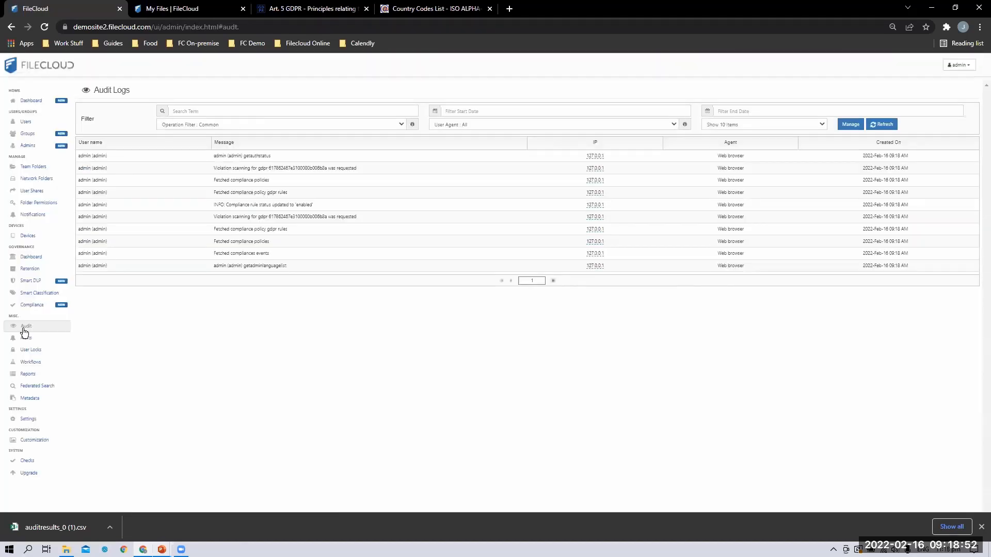
left_click(26, 338)
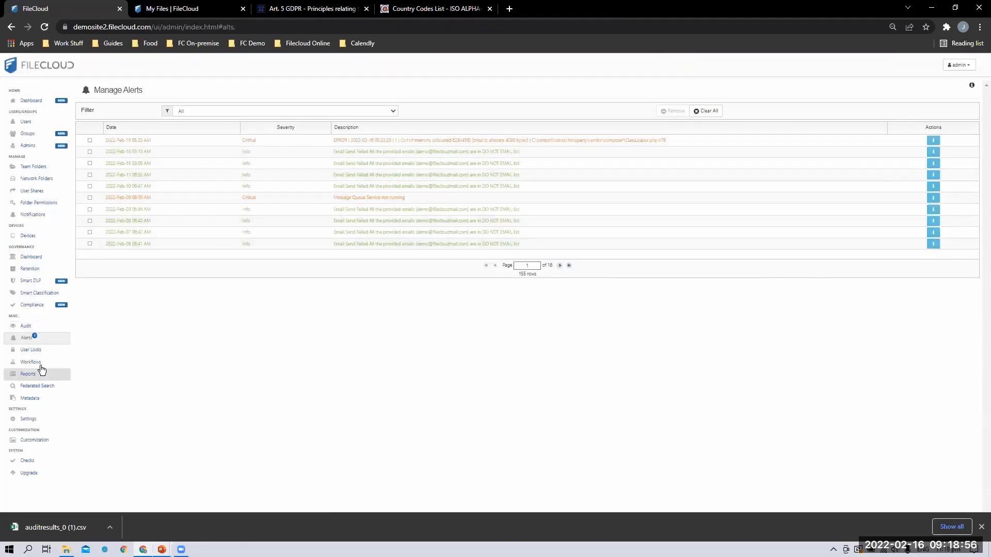
left_click(11, 27)
left_click(11, 26)
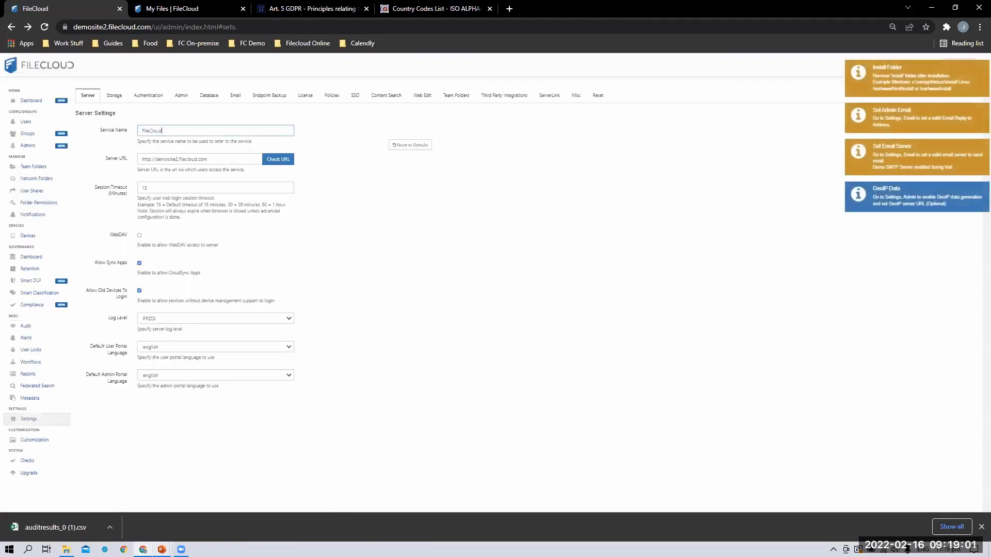
left_click(31, 304)
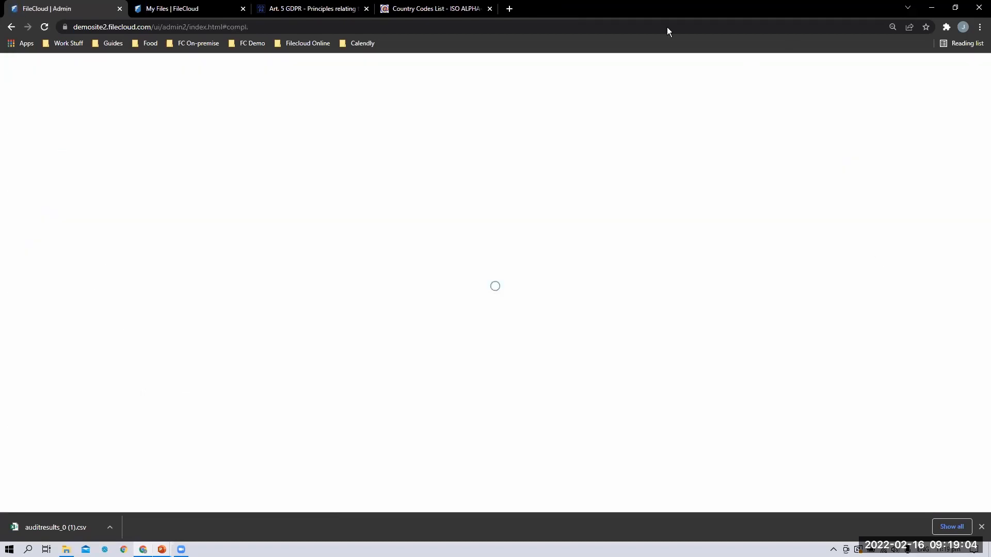
Enable GDPR Art. 35 and review its reported compliance issues
scroll(431, 418, "down", 1)
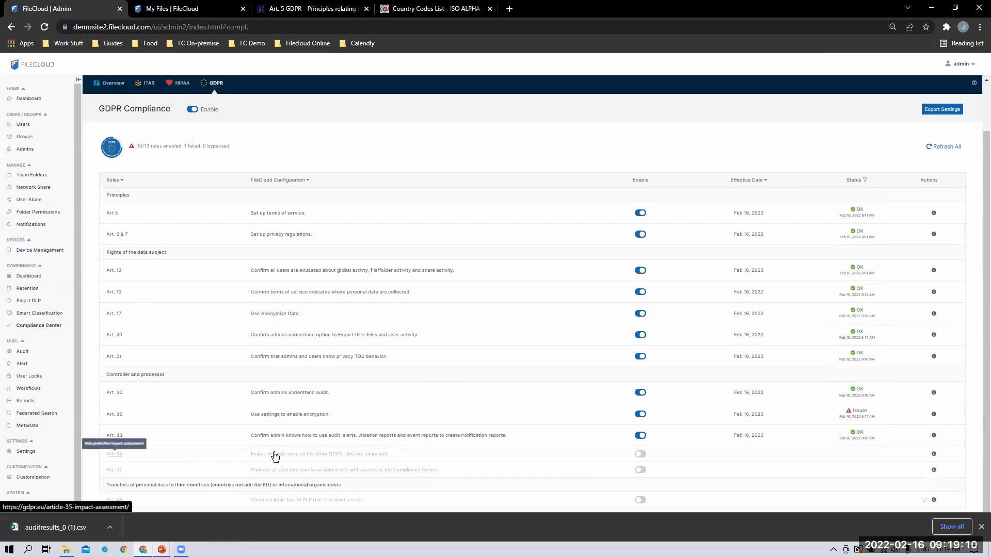
left_click(639, 454)
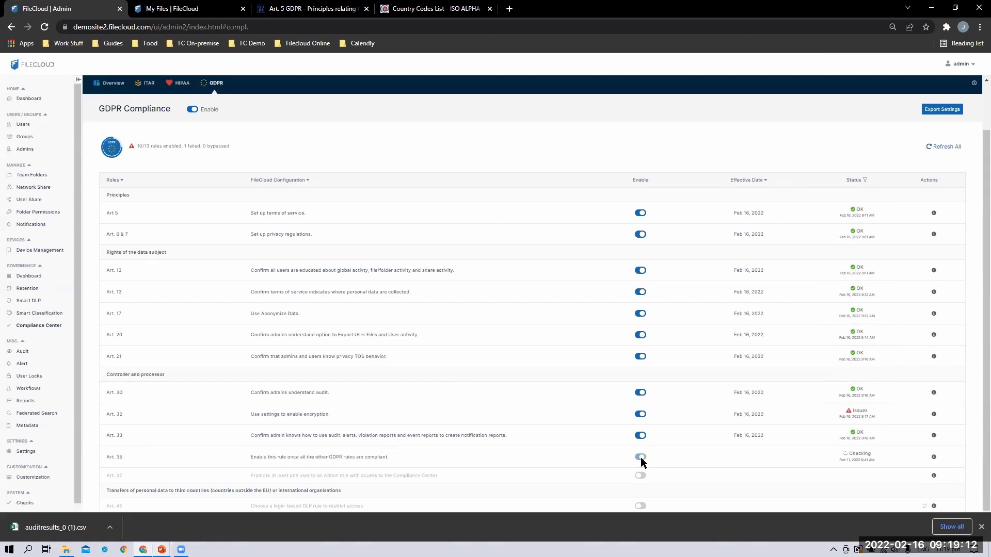
left_click(856, 455)
left_click_drag(572, 166, 359, 118)
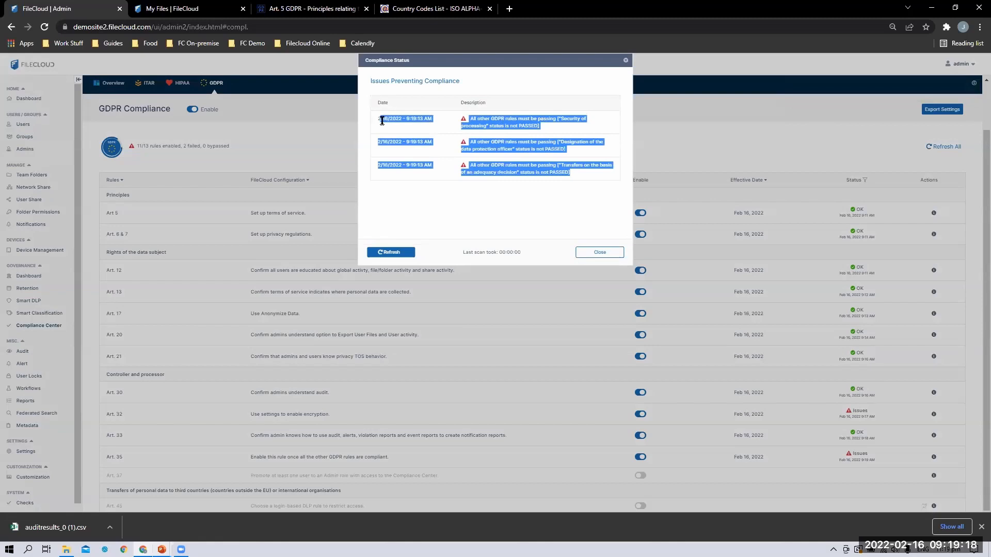
left_click(600, 252)
Enable GDPR Art. 37, check the admin roles list, and return to the Compliance Center
scroll(592, 412, "down", 1)
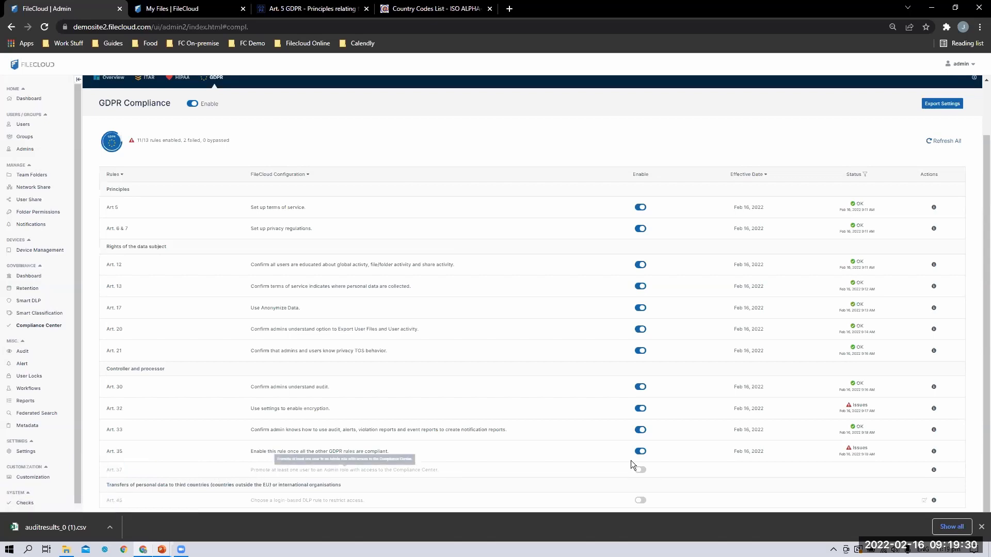
left_click(641, 470)
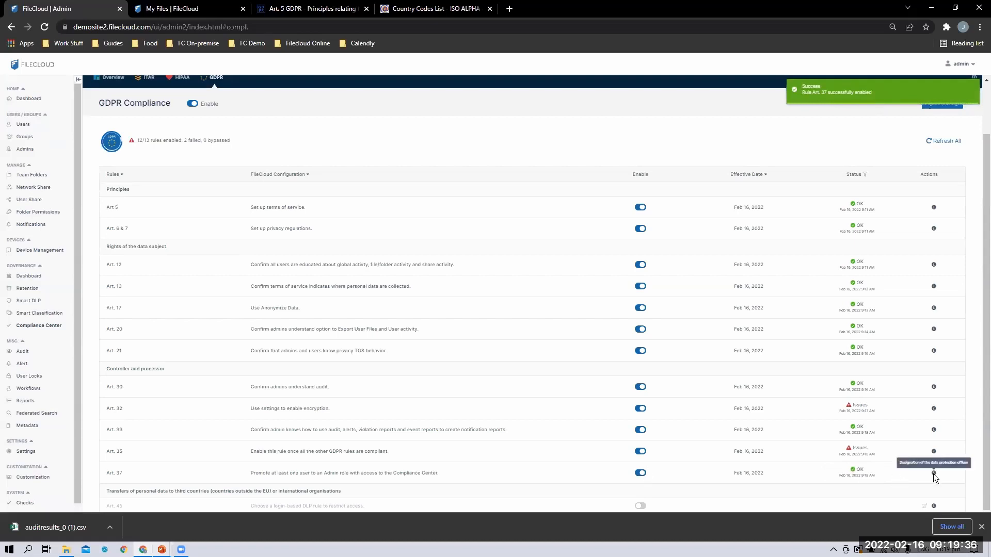
left_click(26, 150)
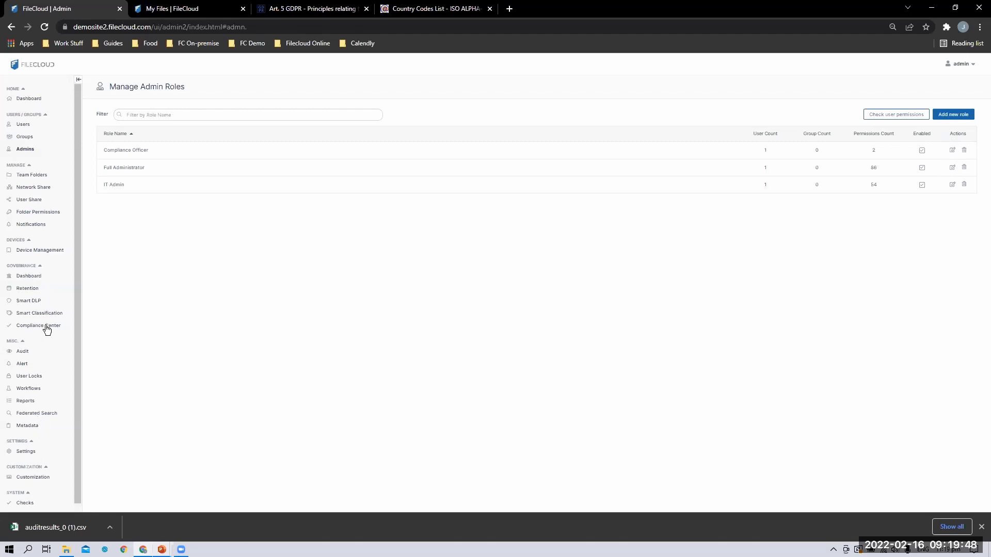
left_click(43, 326)
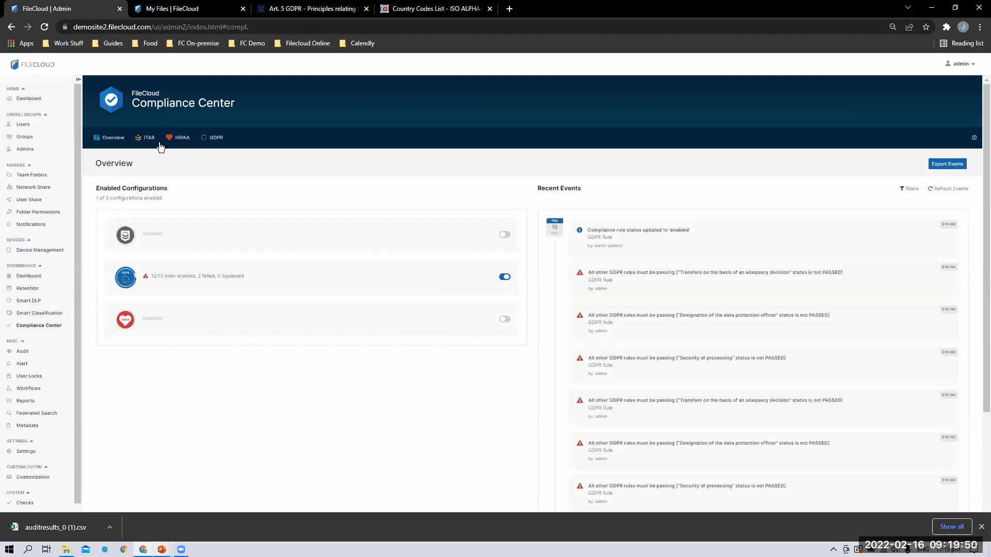
Enable GDPR Art. 45 and confirm its DLP rule is Login Block
left_click(214, 137)
scroll(547, 444, "down", 1)
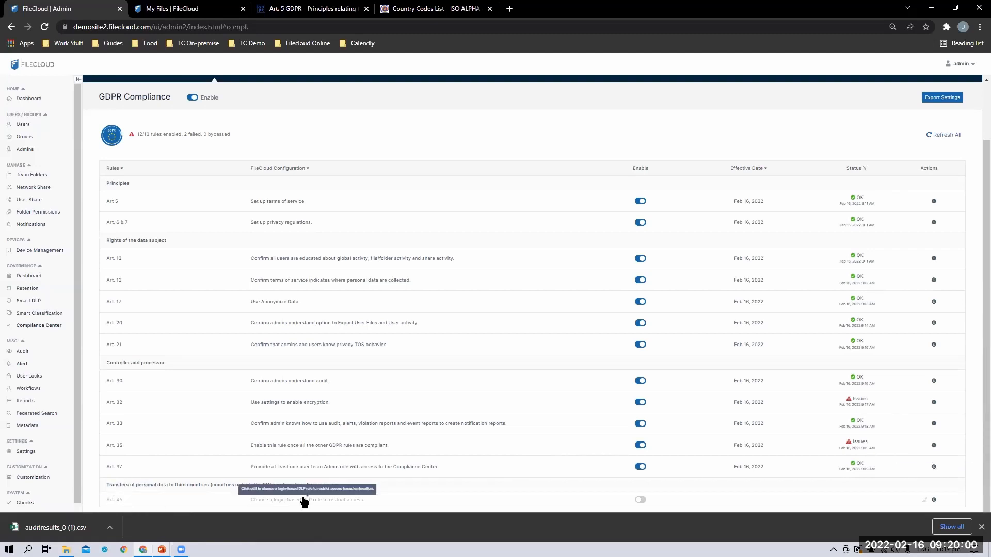
left_click(640, 501)
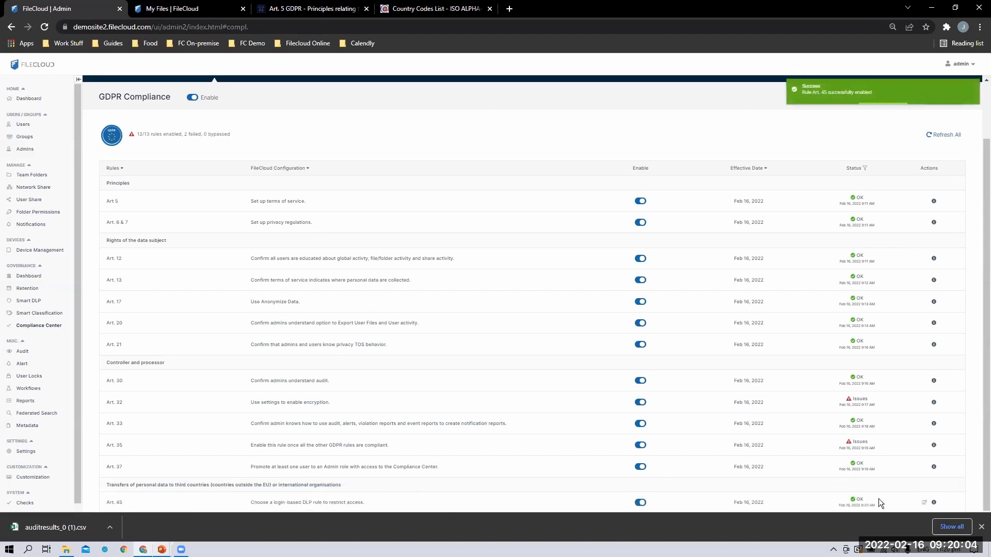
left_click(923, 502)
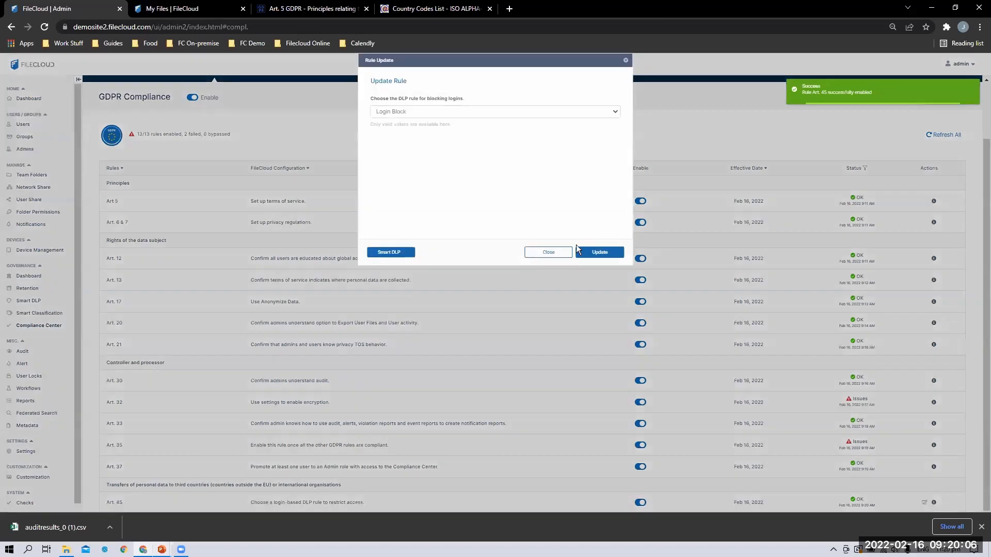
left_click(548, 252)
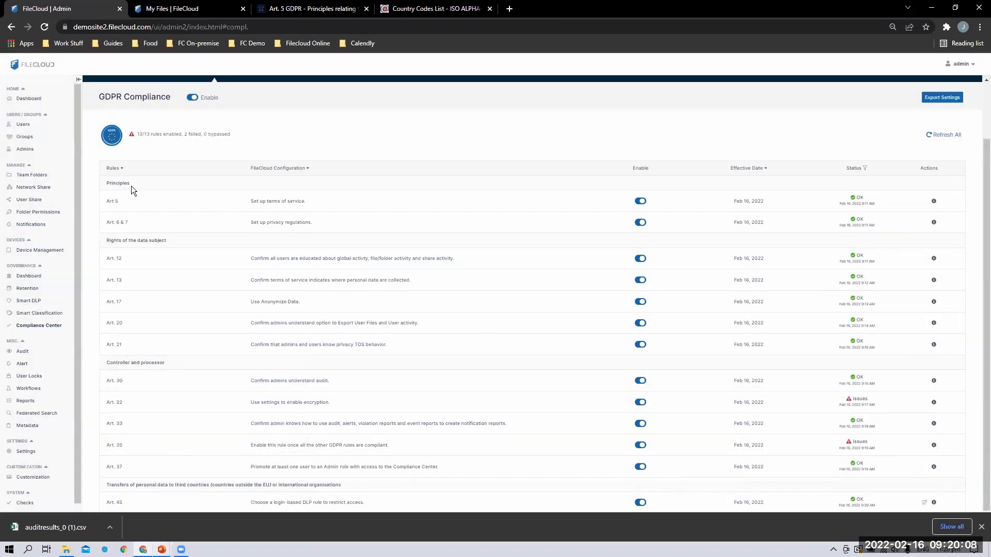
left_click(924, 503)
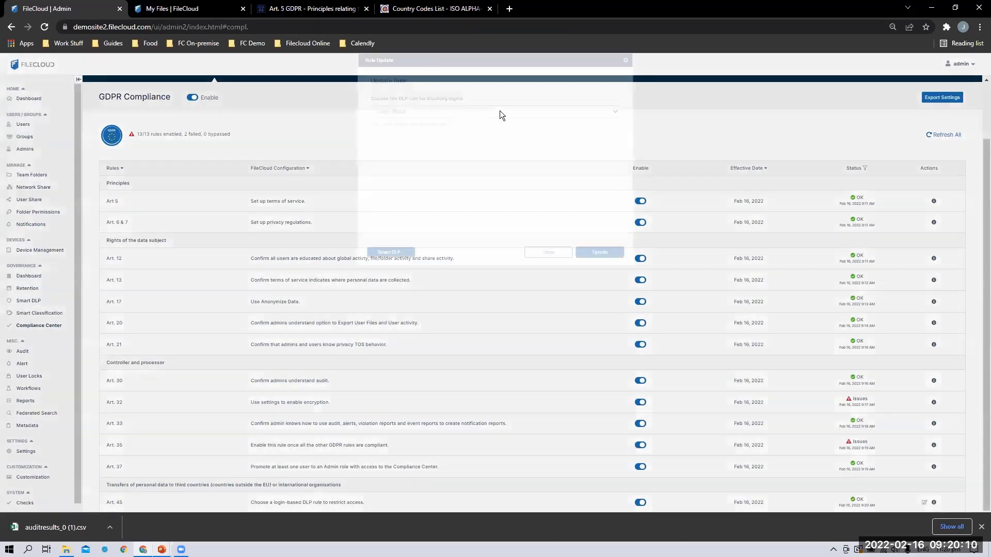
left_click(499, 110)
left_click(548, 251)
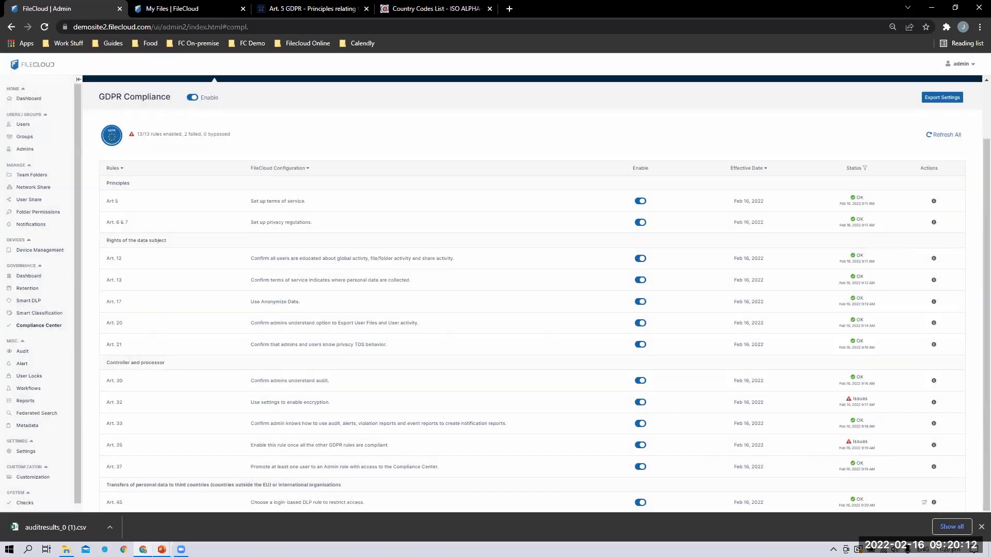
Deactivate the Login Block rule in Smart DLP
left_click(30, 301)
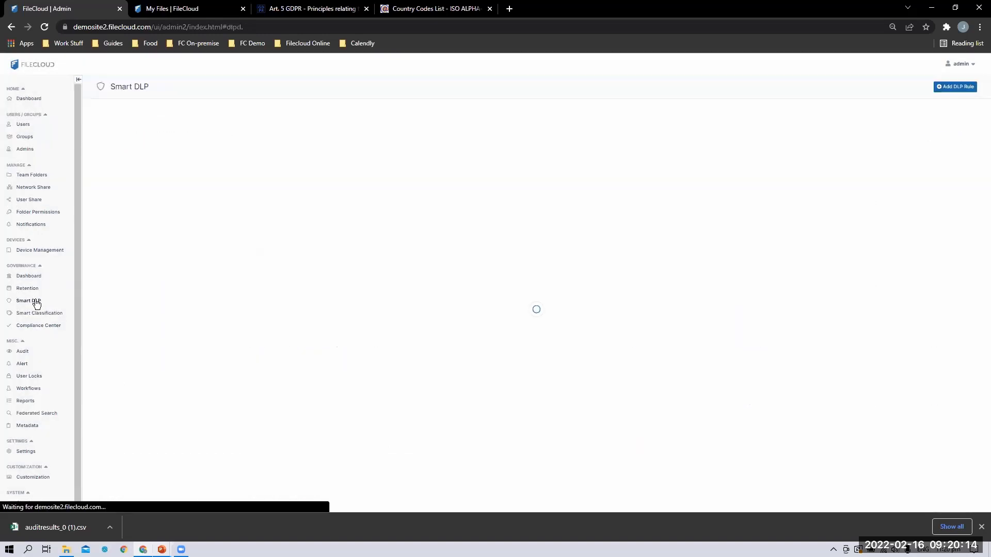
left_click(885, 164)
left_click(859, 206)
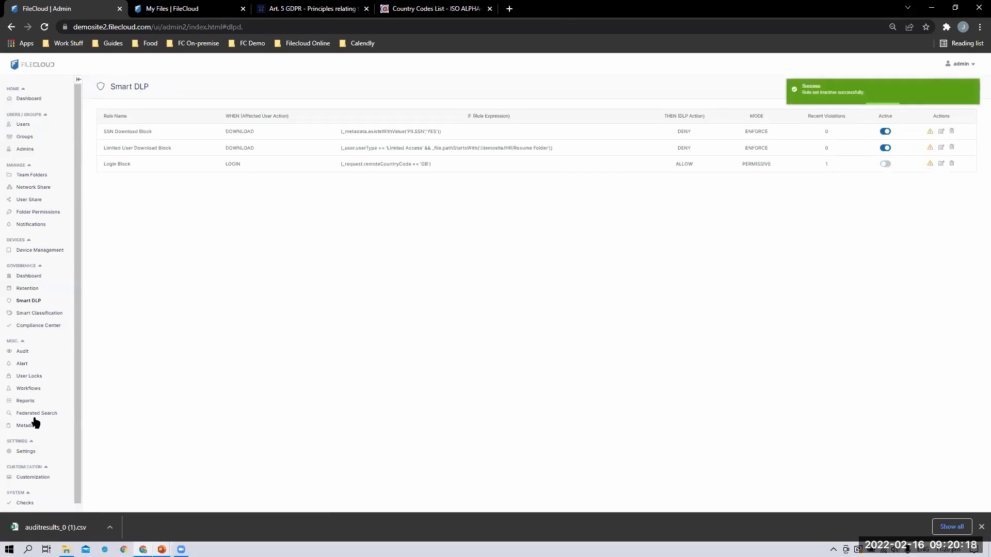
Refresh all GDPR checks, confirm Art. 45 has no Smart DLP rule available, and open Smart DLP
left_click(38, 328)
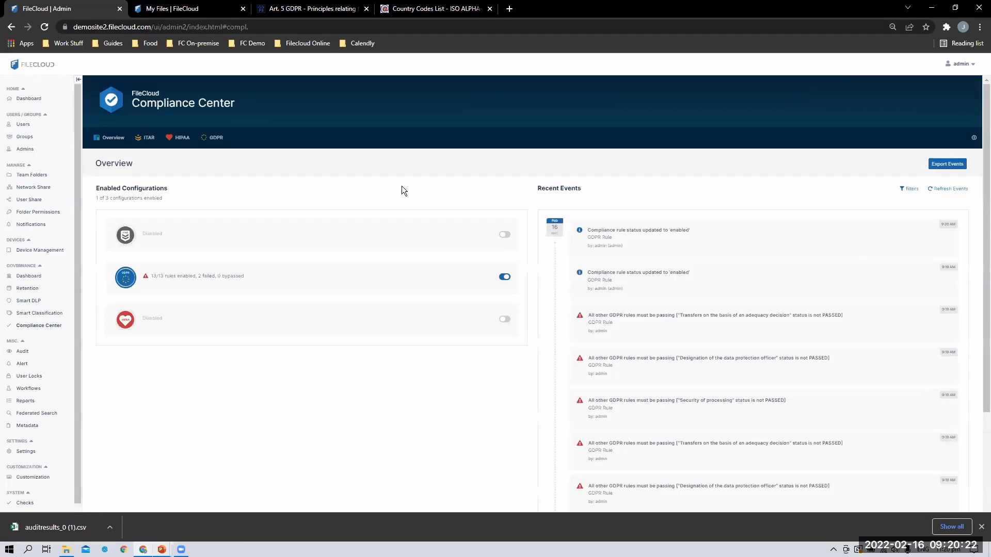
left_click(213, 138)
left_click(941, 202)
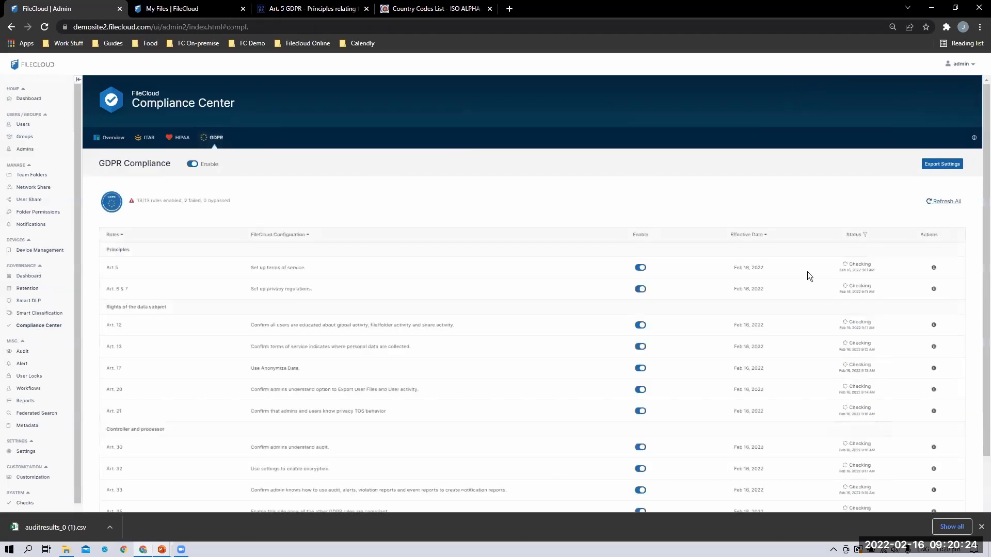
scroll(774, 335, "down", 1)
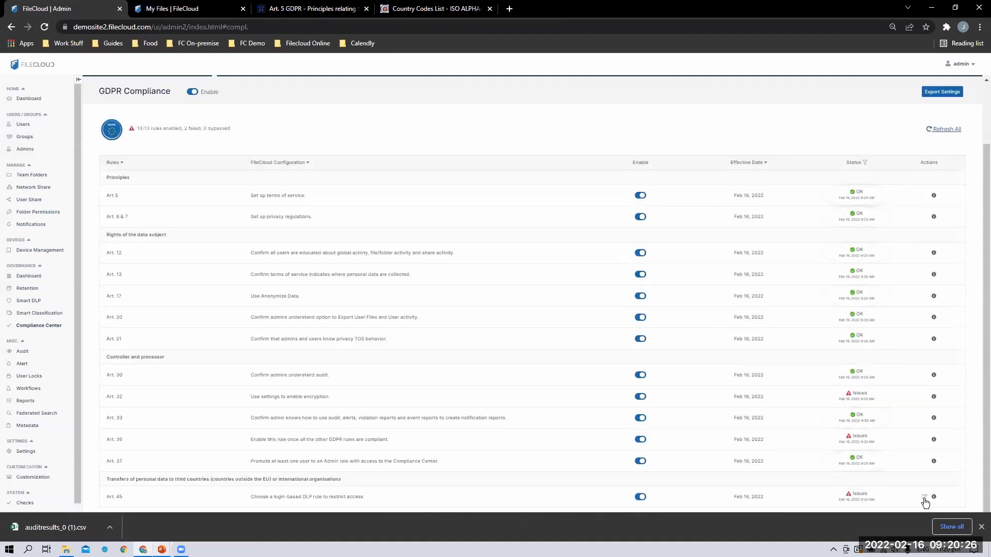
left_click(924, 497)
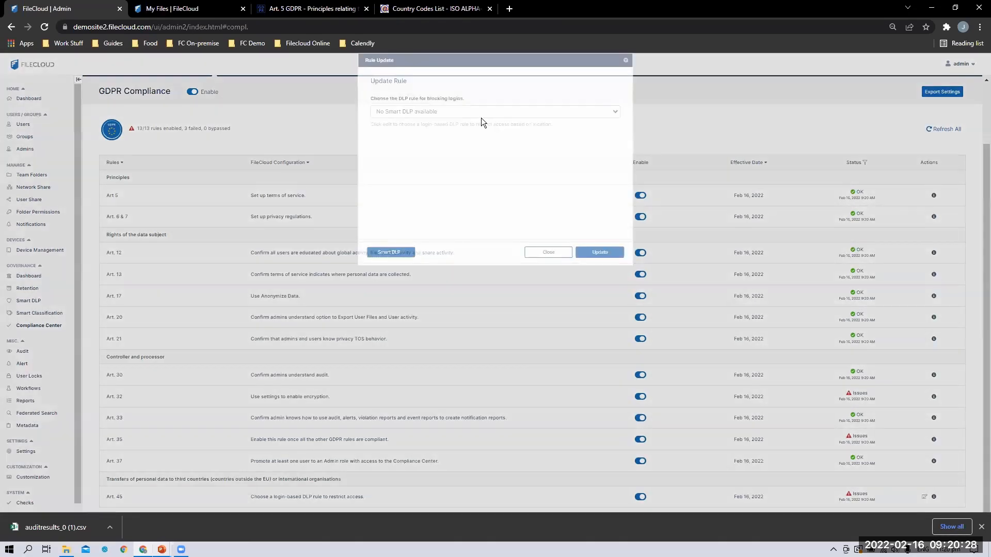
left_click(517, 111)
left_click(435, 172)
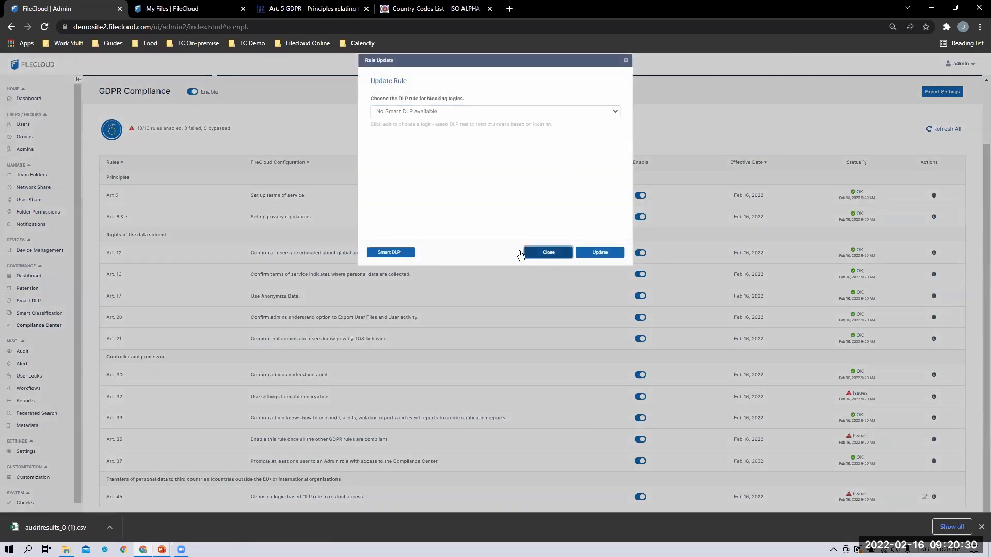
left_click(548, 252)
left_click(29, 301)
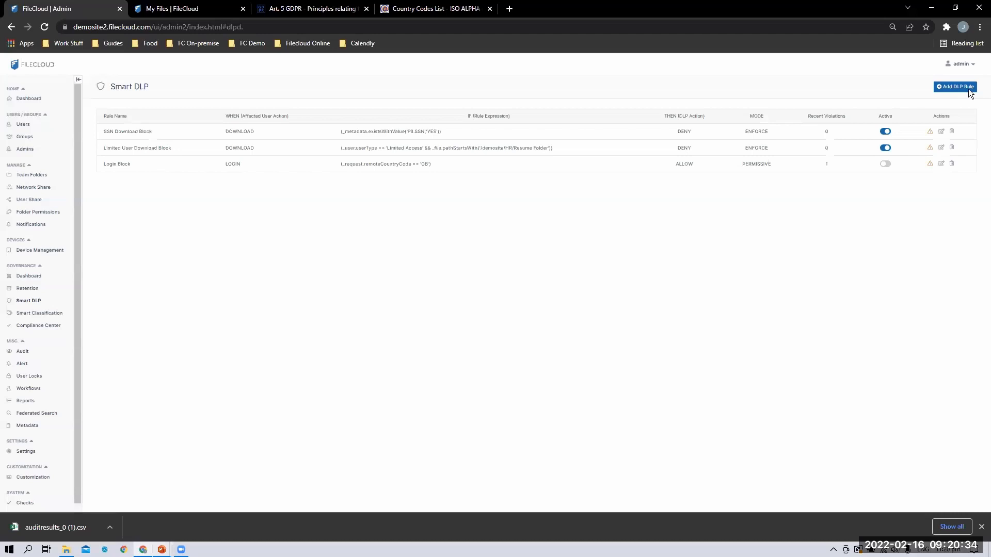
Open Login Block's settings and trial an 'ip equals' condition in the expression builder, discarding it
left_click(941, 165)
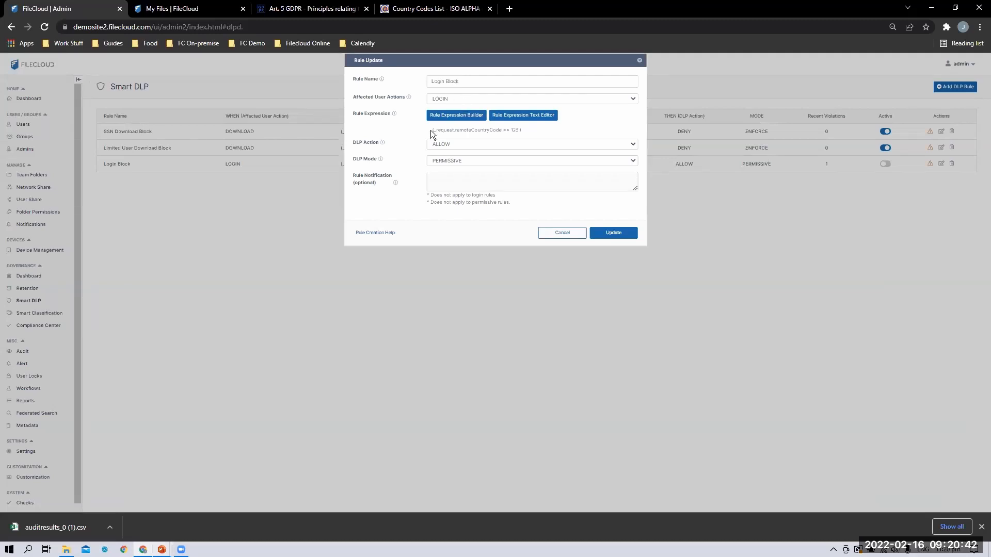
left_click(447, 115)
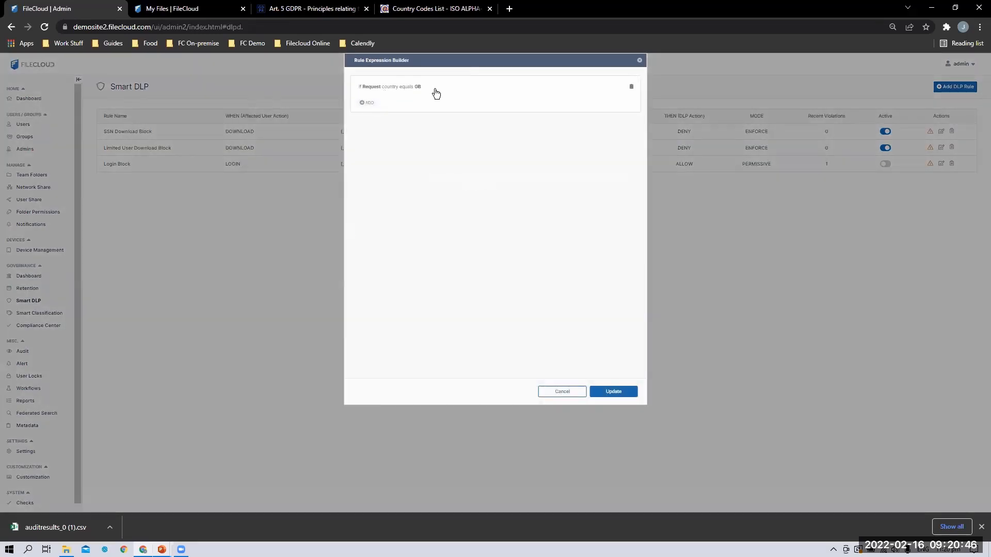
left_click(367, 103)
left_click(391, 126)
left_click(397, 138)
left_click(397, 138)
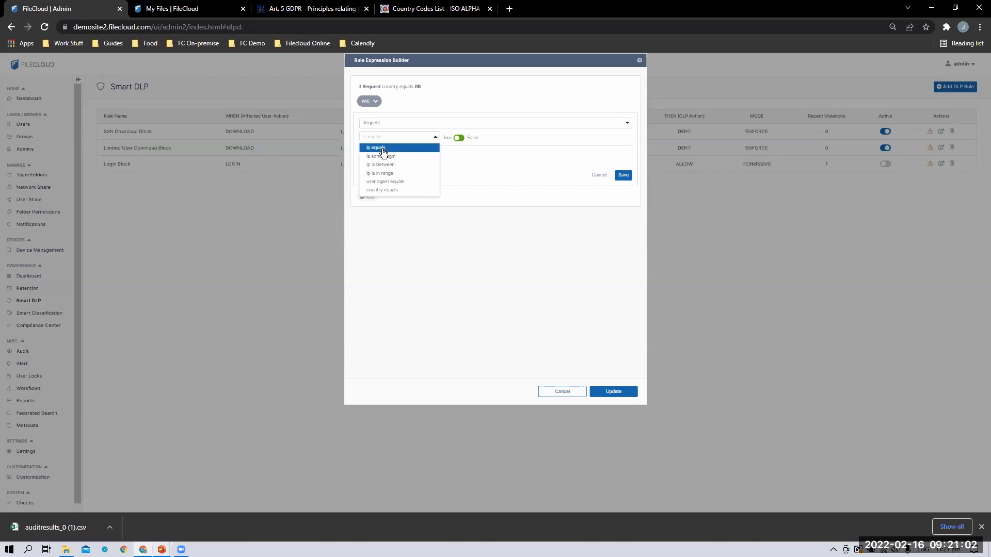
left_click(486, 185)
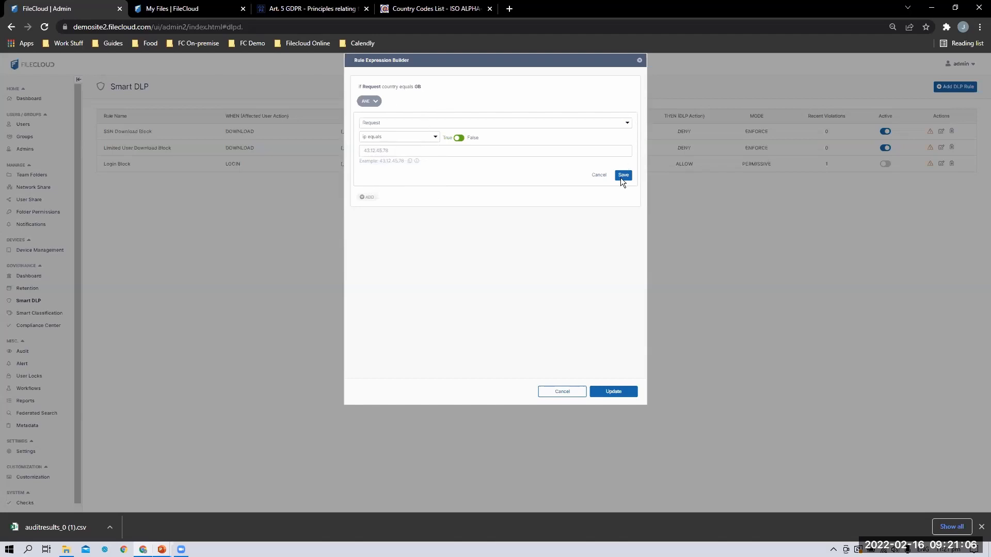
left_click(598, 175)
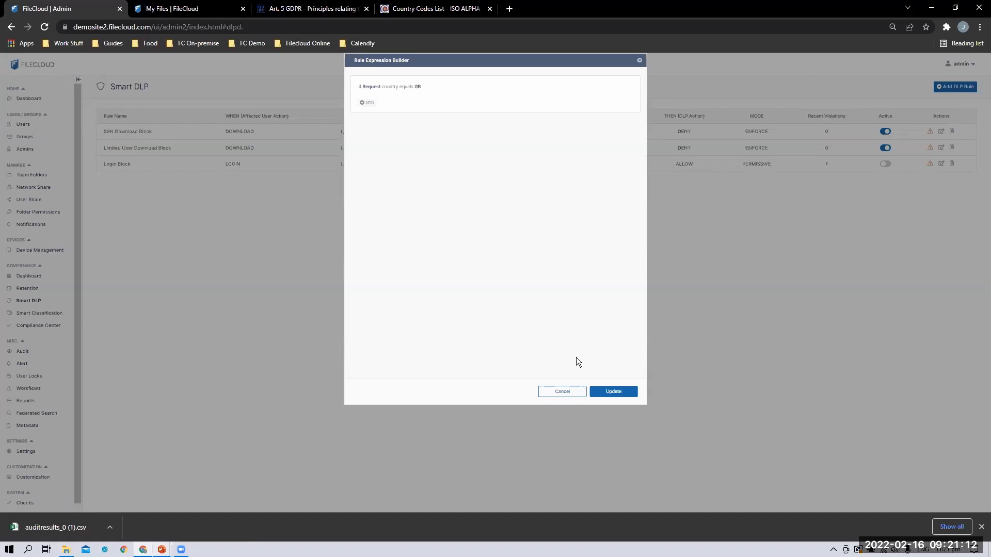
left_click(624, 392)
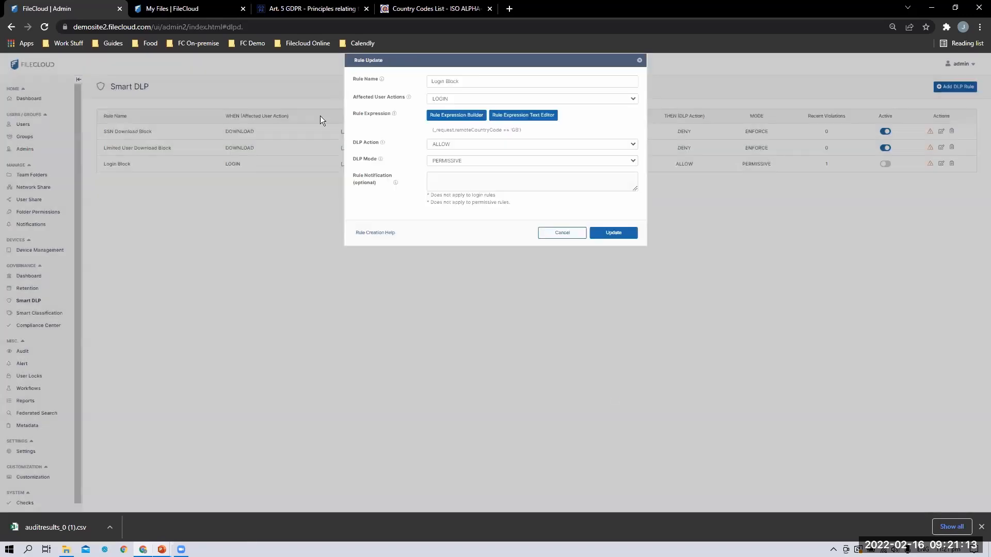
Close the Login Block settings without changing its PERMISSIVE DLP mode
left_click(446, 160)
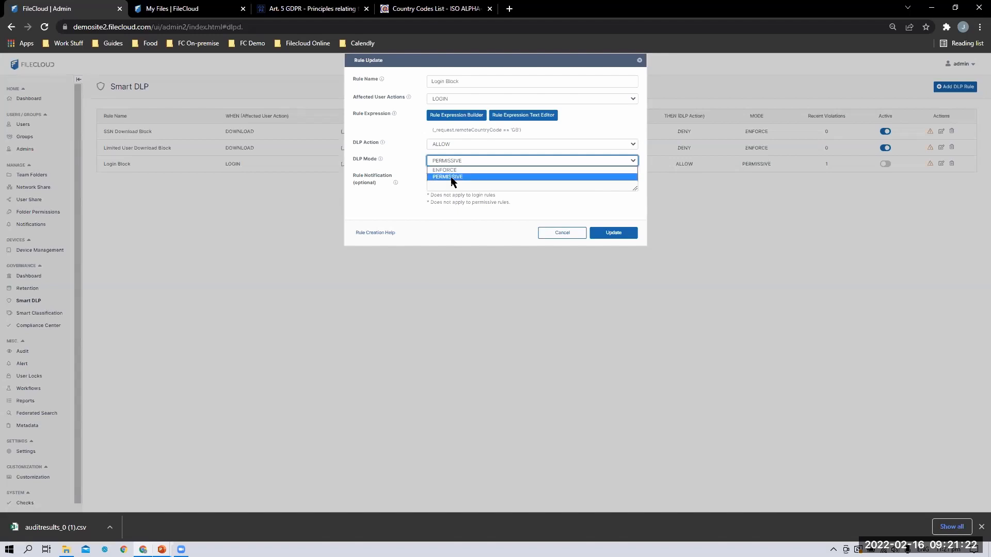
left_click(564, 236)
left_click(563, 237)
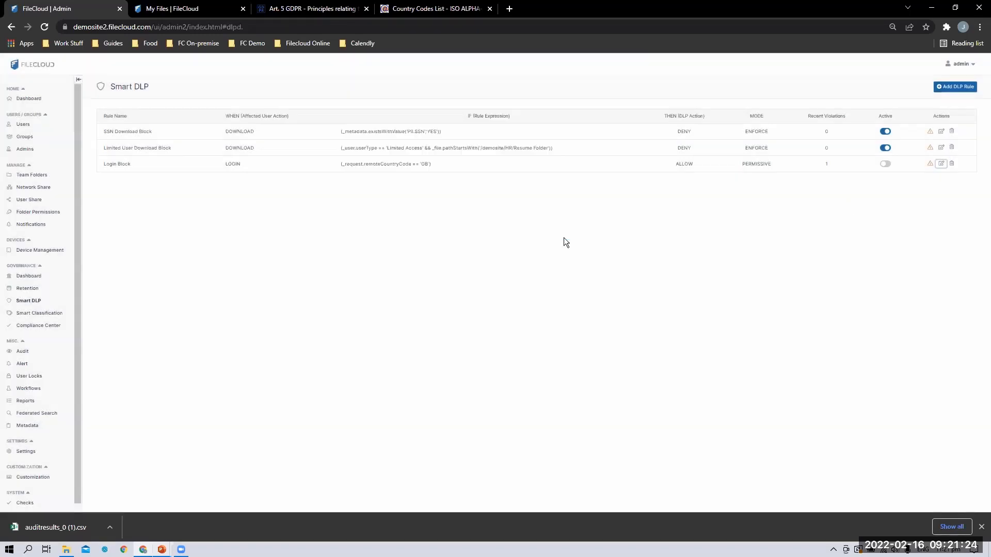
Review Login Block's violation report, which shows one LOGIN violation, then close it
left_click(929, 163)
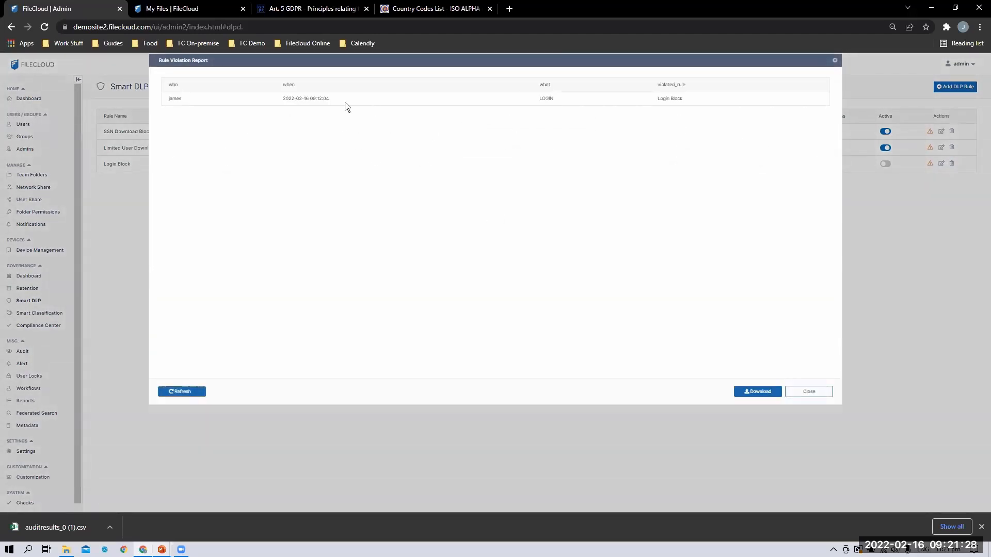
left_click_drag(330, 98, 169, 93)
left_click(294, 100)
left_click(812, 388)
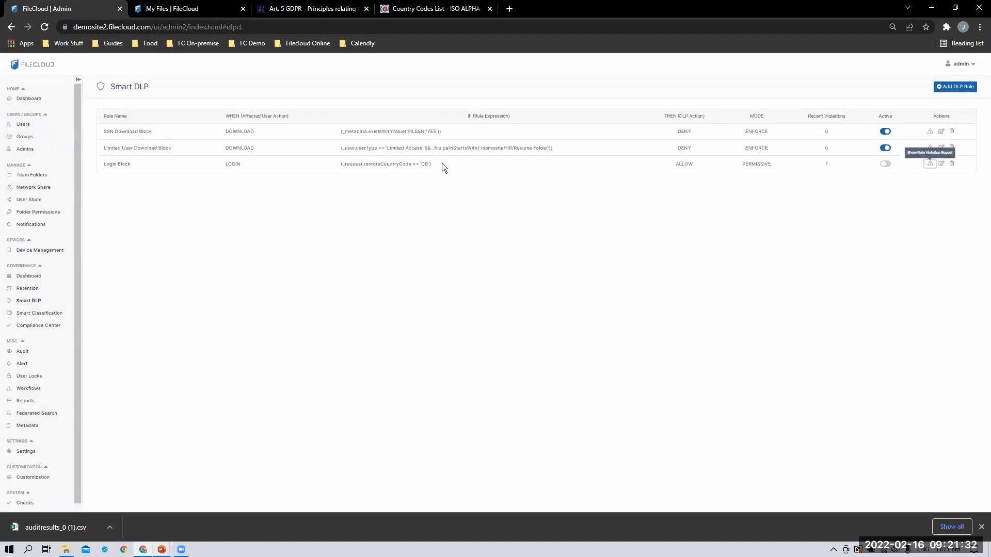
left_click_drag(442, 163, 325, 163)
left_click(325, 163)
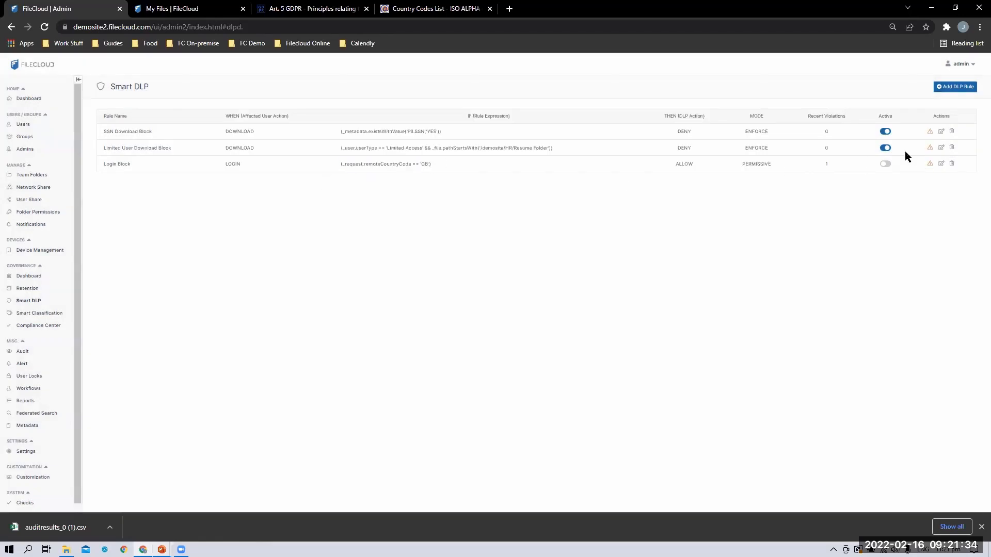
Try switching Login Block's DLP mode to ENFORCE, then cancel so it stays PERMISSIVE
left_click(939, 164)
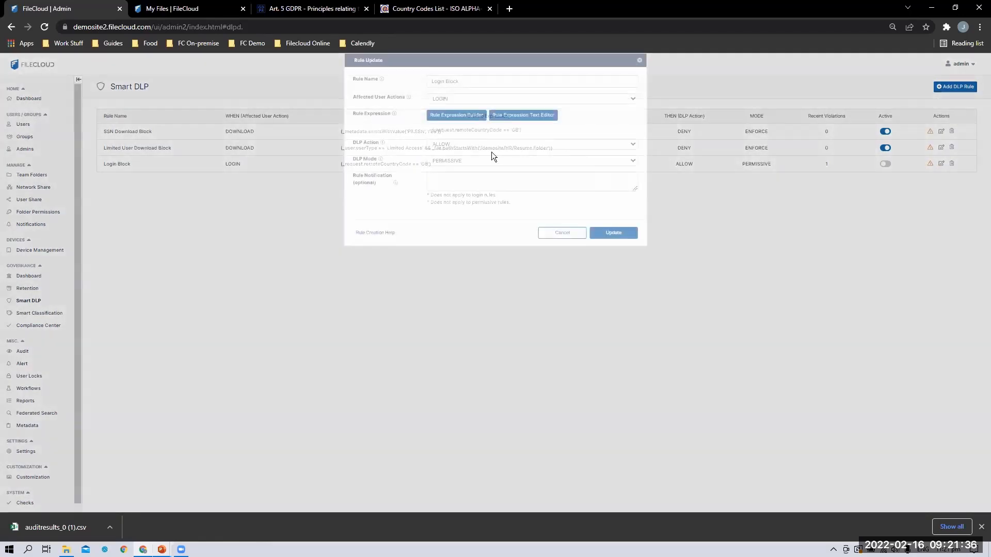
left_click(472, 162)
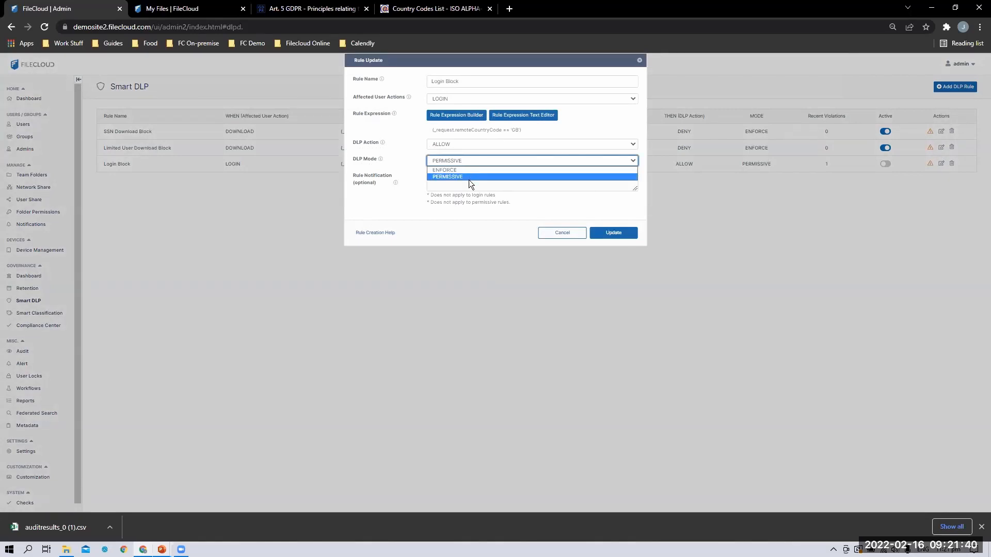
left_click(456, 169)
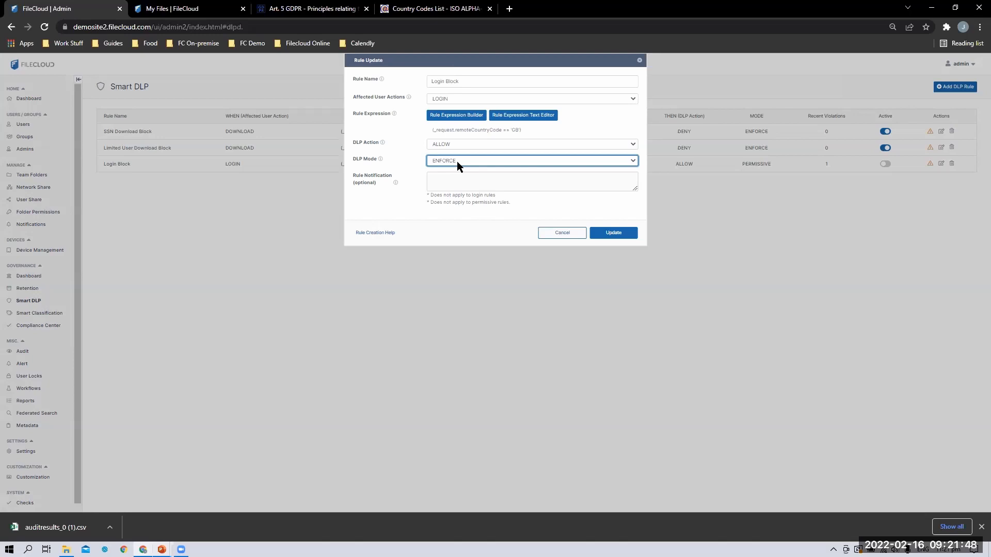
left_click(457, 161)
left_click(456, 170)
left_click(565, 234)
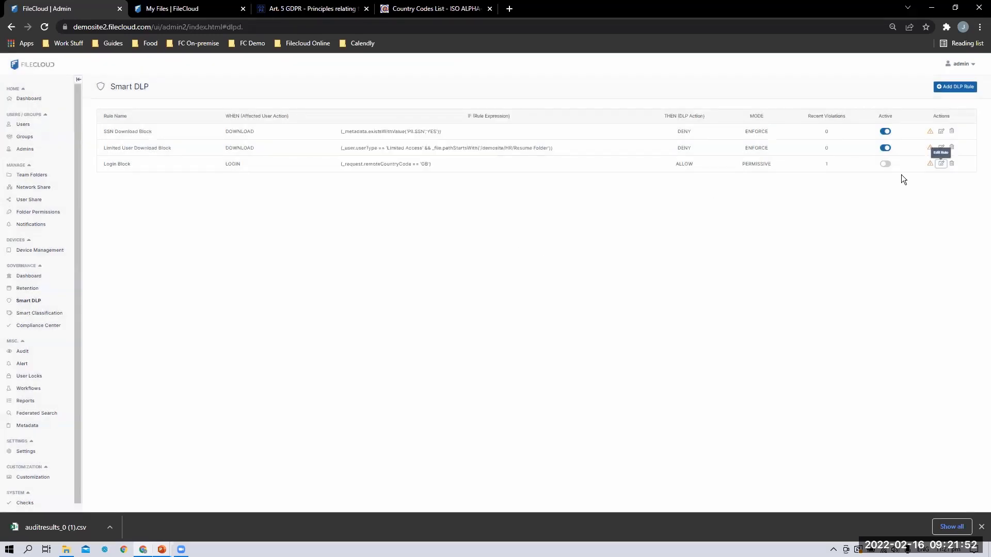
left_click_drag(432, 165, 345, 170)
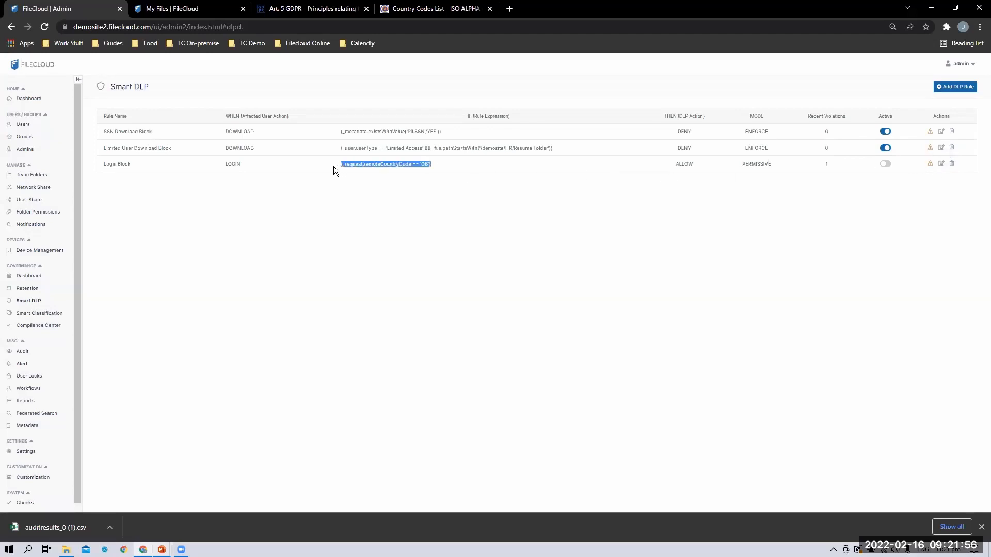
left_click(424, 262)
Activate the Login Block rule, confirm it, and go back to the Compliance Center
left_click(885, 164)
left_click(872, 206)
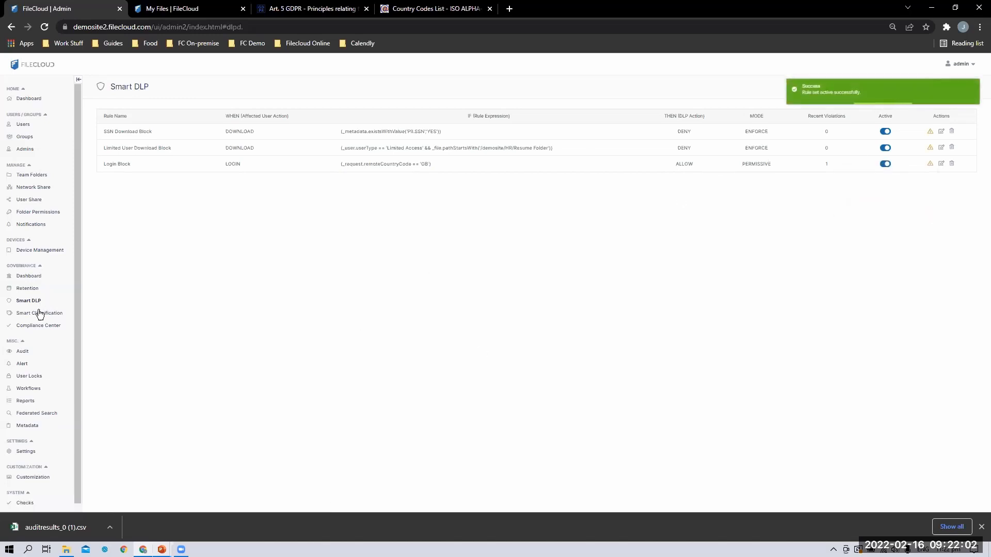
left_click(41, 327)
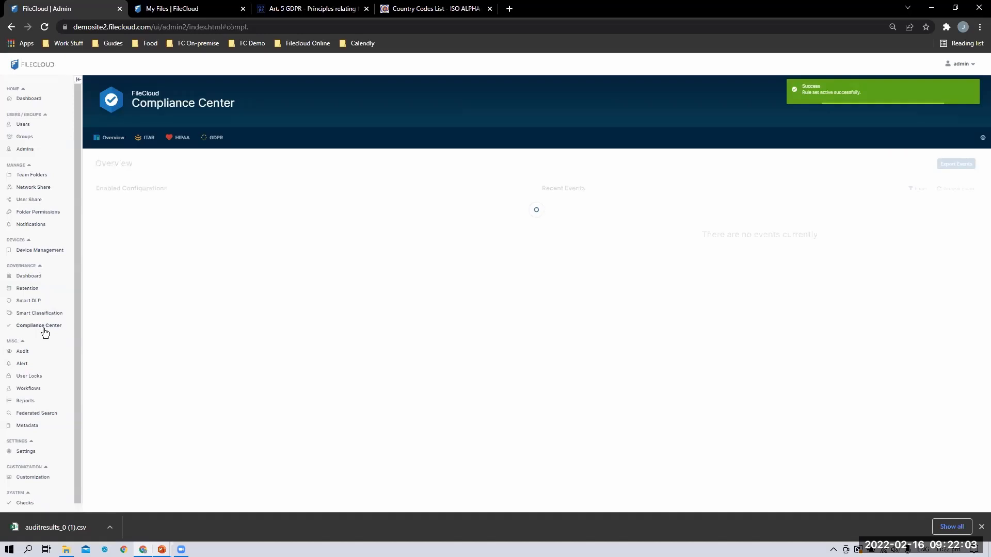
Refresh all GDPR rule checks so Art. 45 reports OK
left_click(216, 138)
scroll(691, 395, "down", 2)
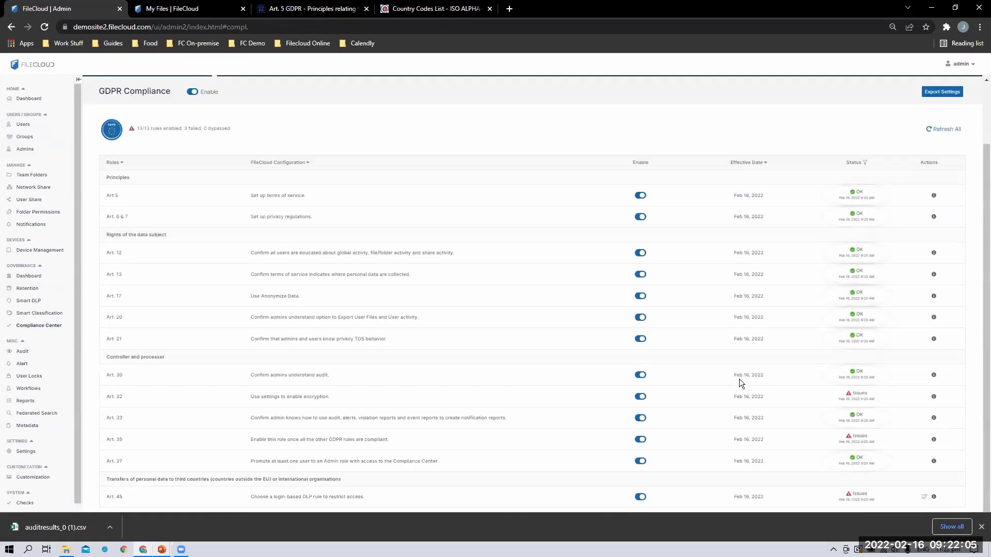
left_click(946, 129)
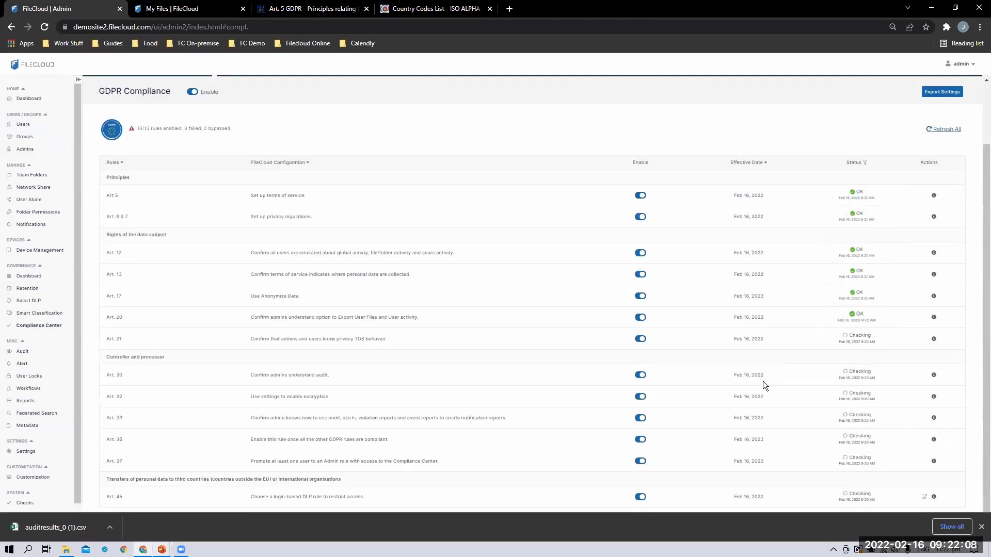
triple_click(263, 400)
left_click(412, 439)
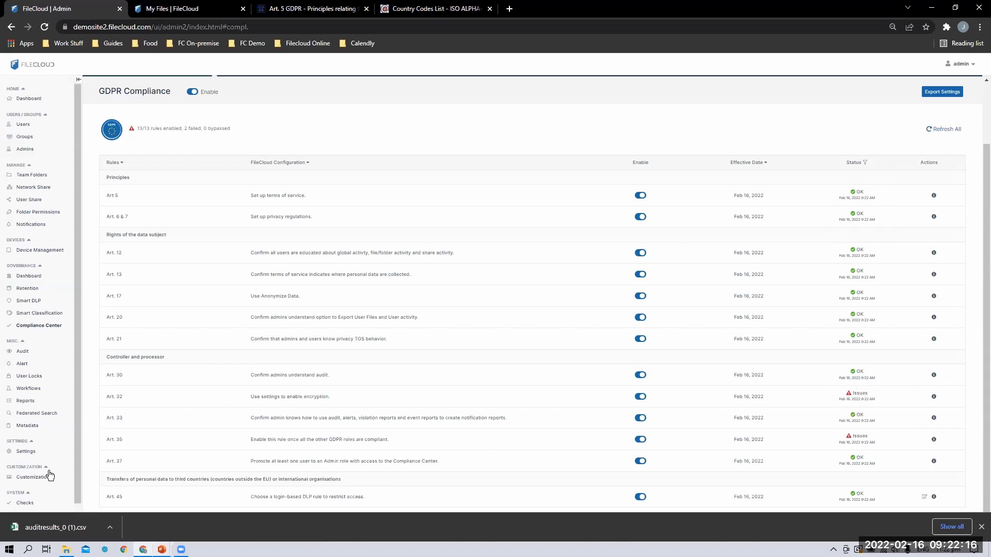
Advance the presentation to the closing 'Questions?' slide
mouse_move(357, 254)
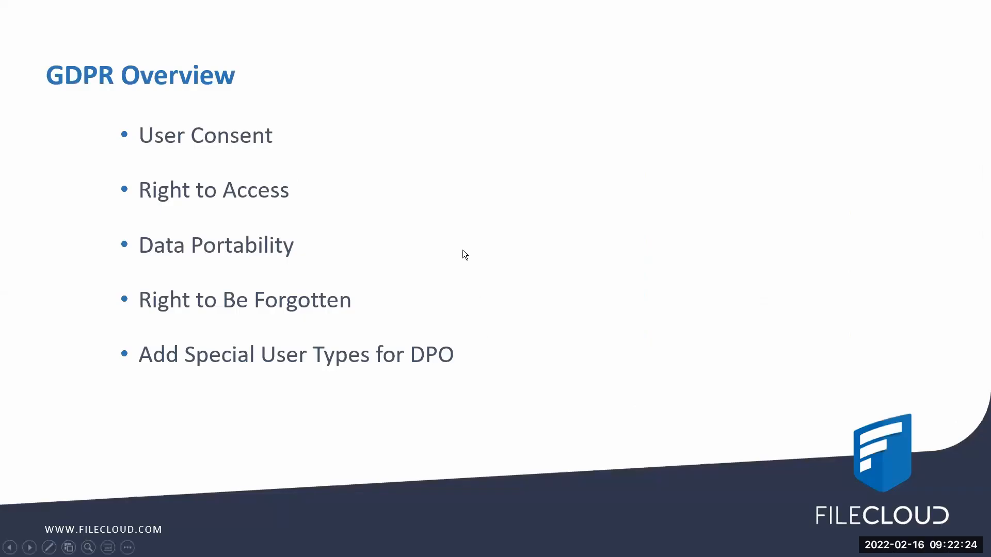
left_click(437, 247)
left_click(400, 251)
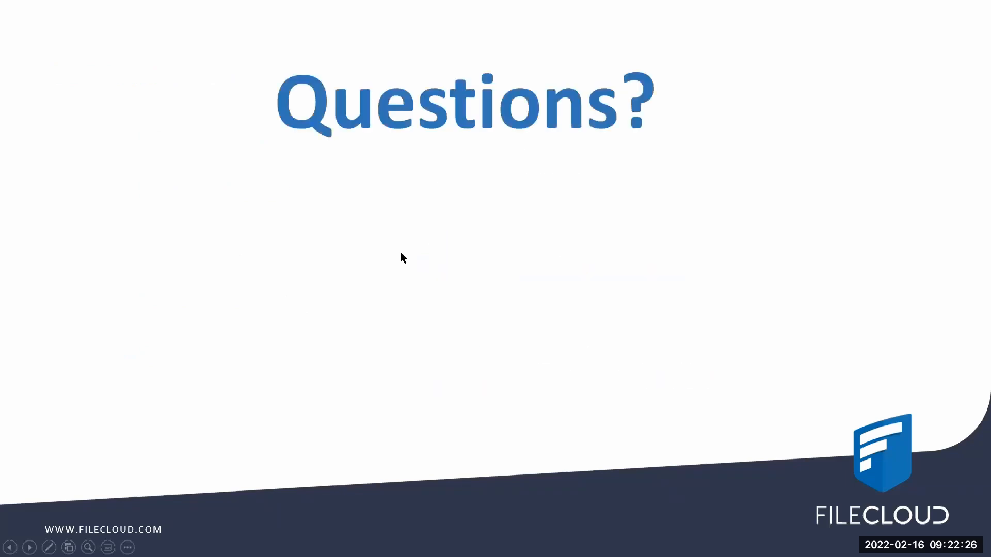